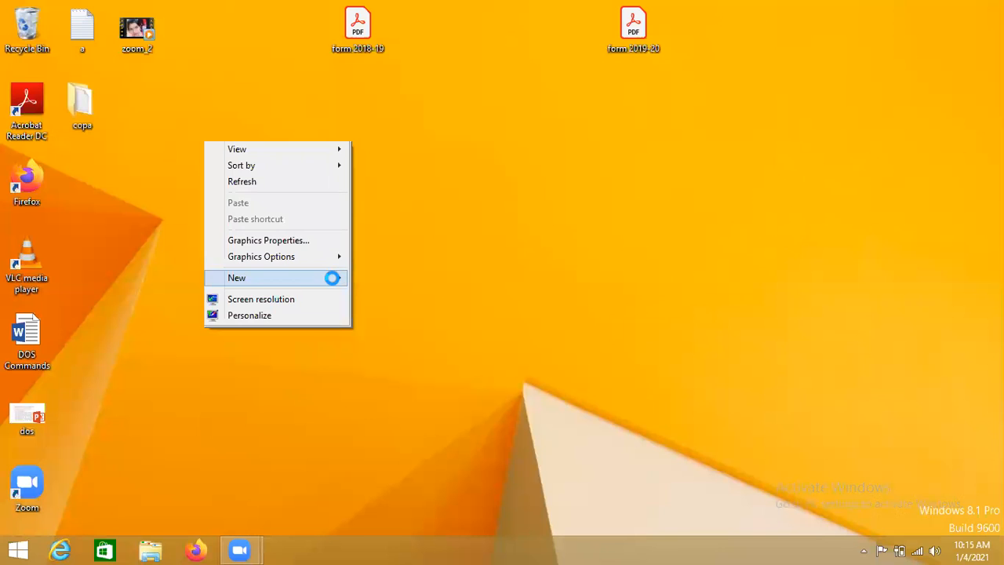
Create a new Microsoft Word document on the desktop, keeping its default name, and place it near the copa folder
right_click(240, 262)
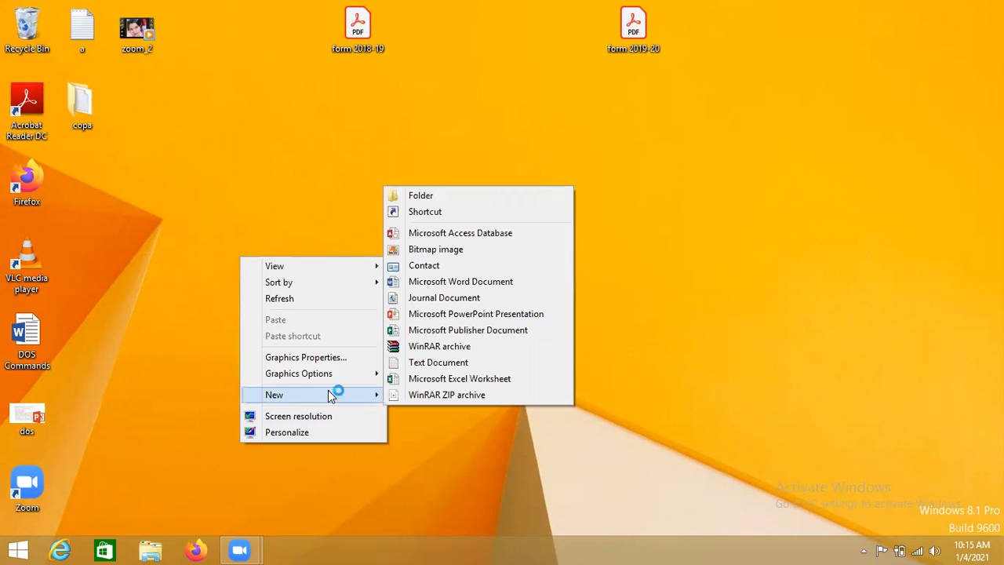
mouse_move(350, 393)
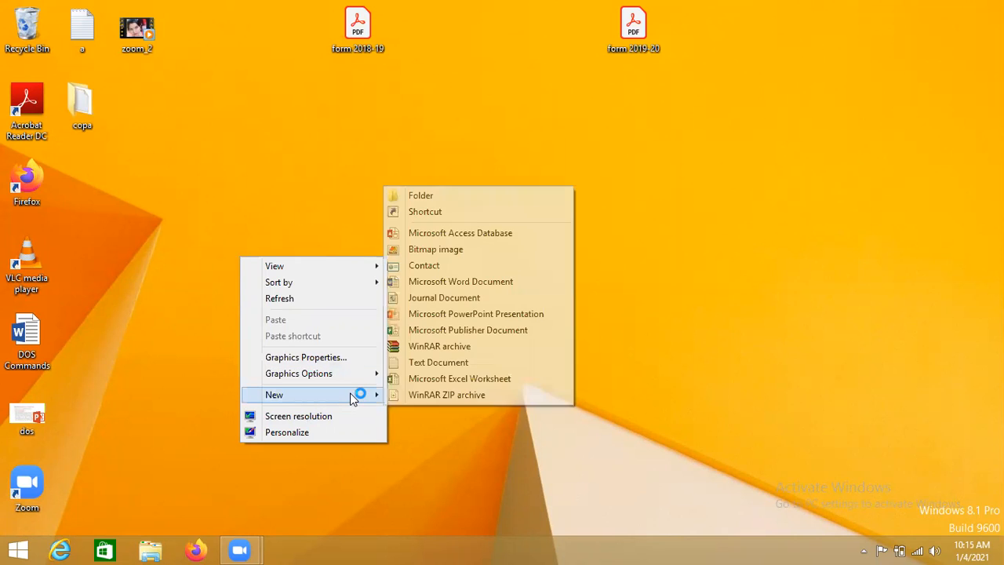
click(445, 282)
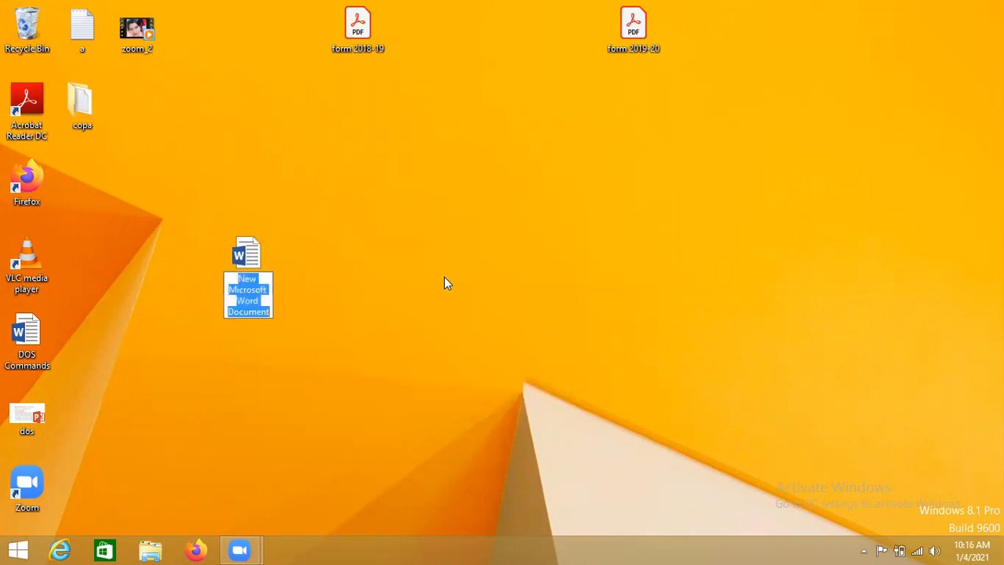
drag(244, 257, 163, 108)
click(182, 198)
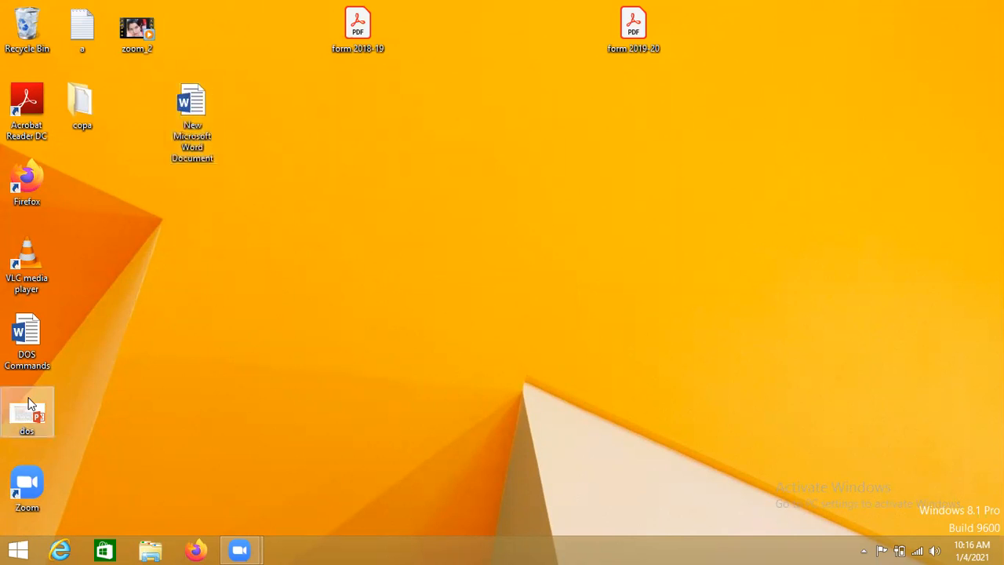
Search the computer for "word" and launch Word 2013
click(19, 542)
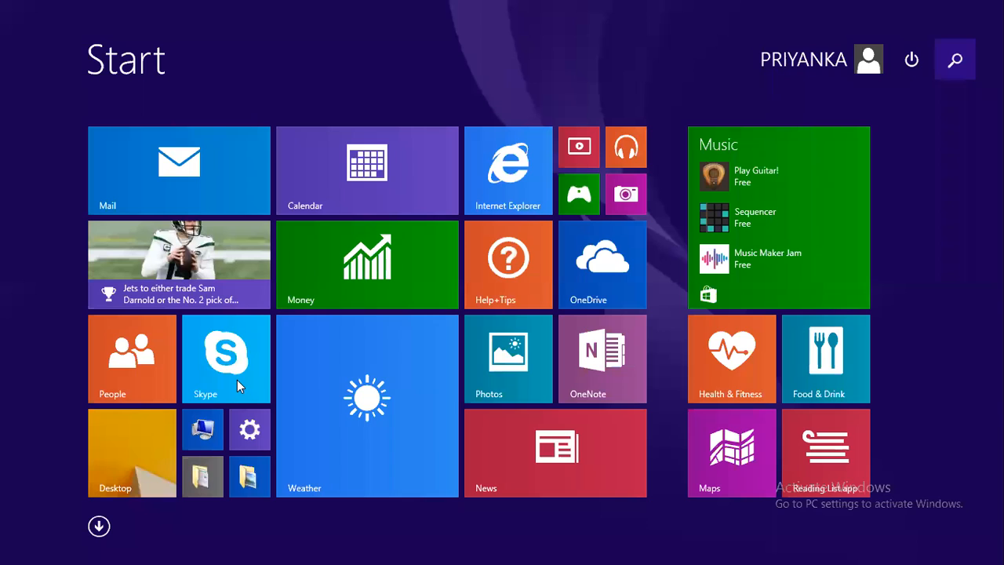
key(super+s)
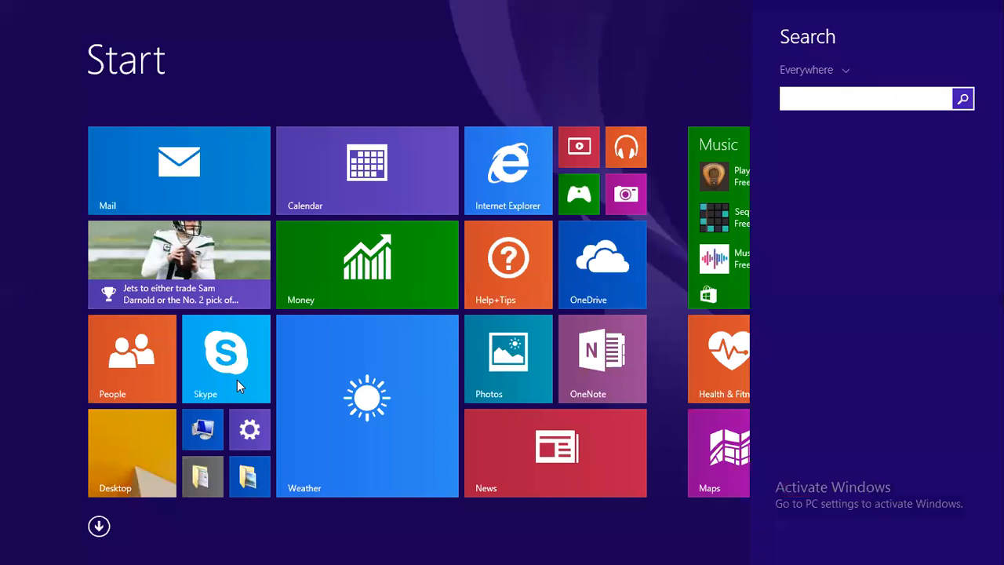
text(word)
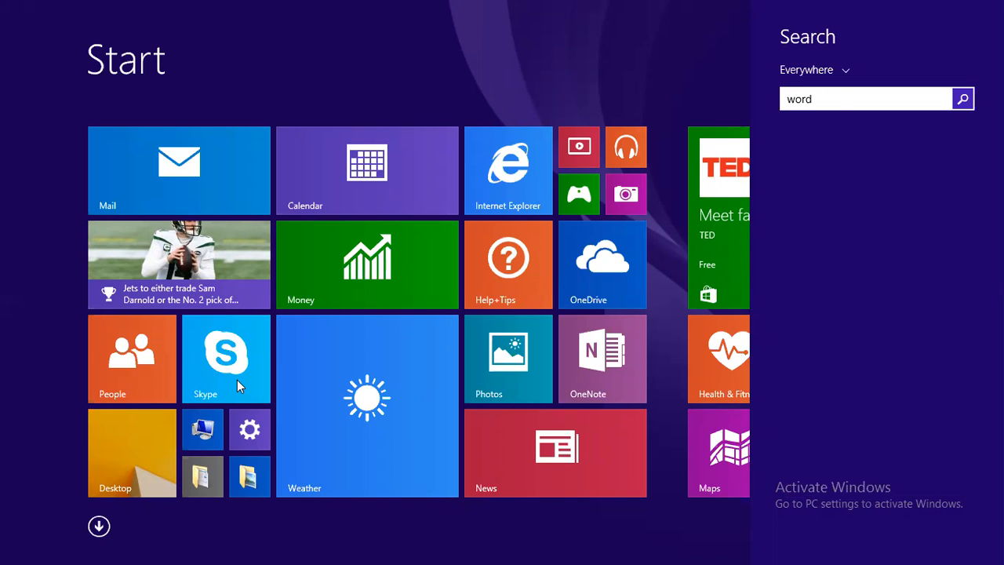
key(BackSpace)
key(BackSpace)
key(BackSpace)
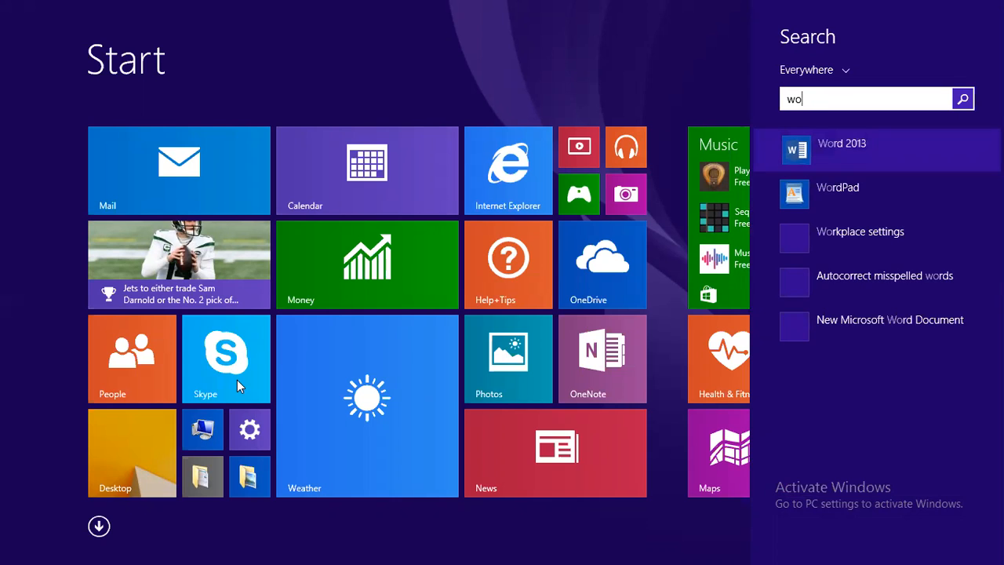
key(Return)
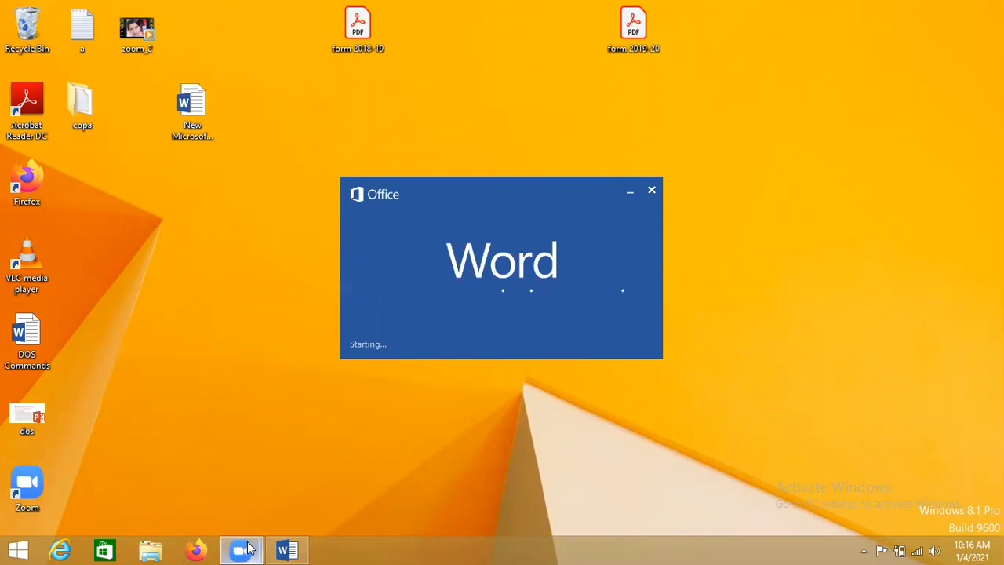
mouse_move(240, 551)
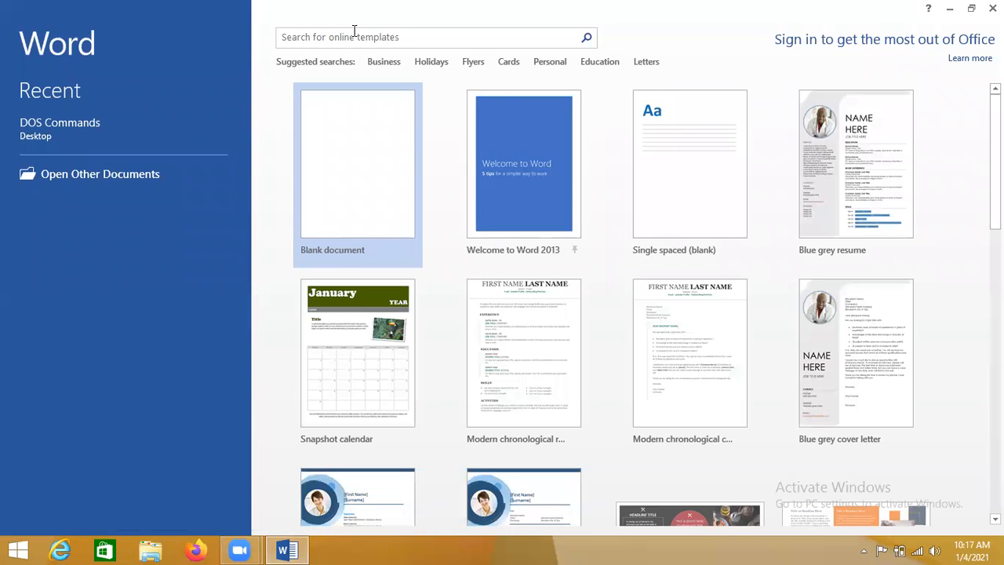
Look through the featured templates on the start screen down to the end of the list
click(502, 96)
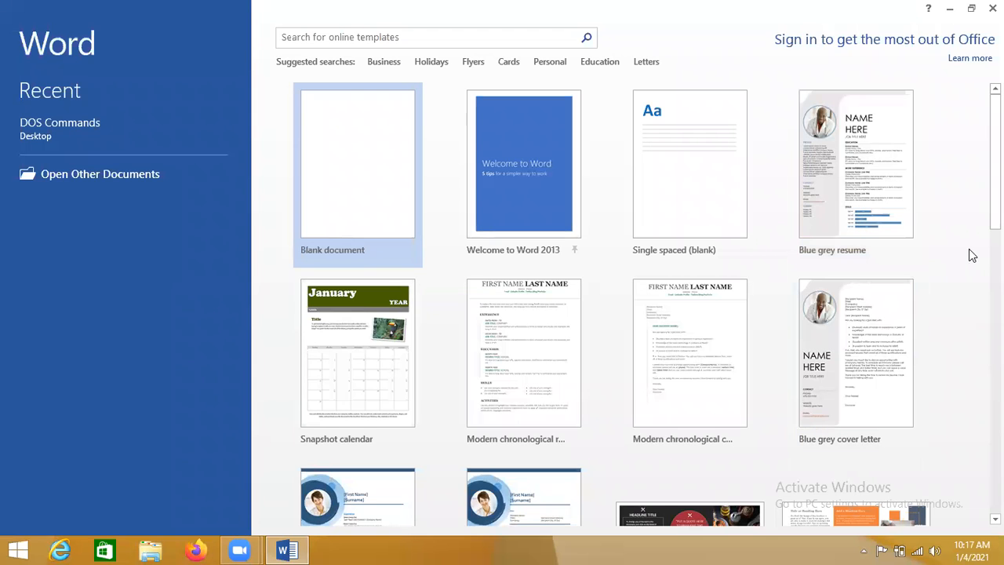
scroll(971, 253, down, 3)
scroll(970, 254, down, 2)
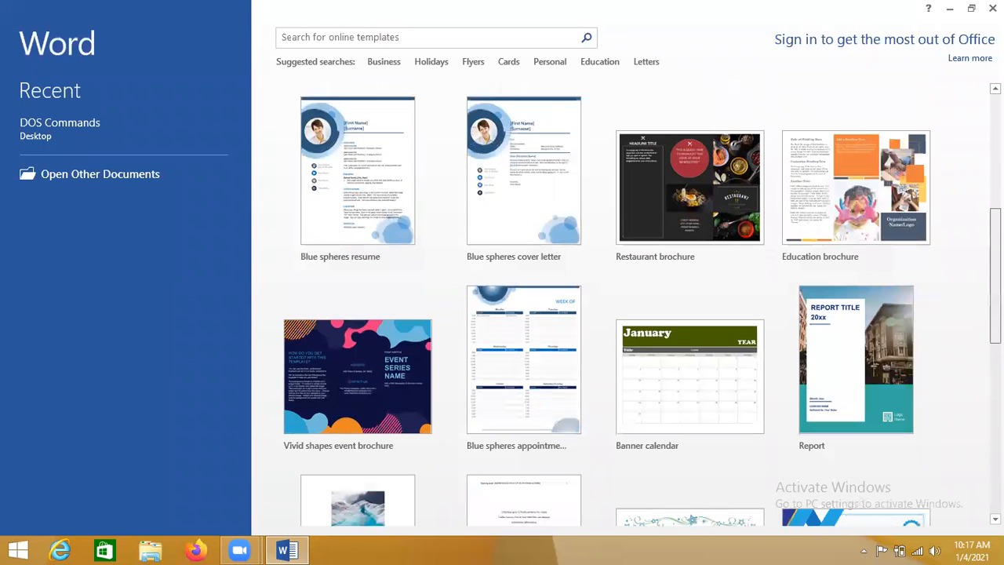
scroll(642, 304, up, 1)
scroll(642, 304, down, 1)
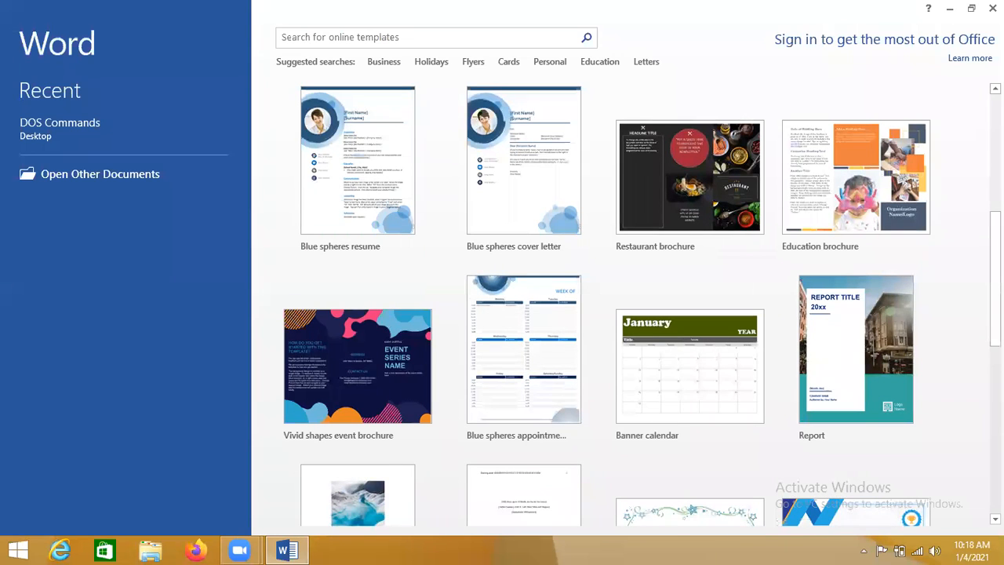
scroll(642, 304, down, 2)
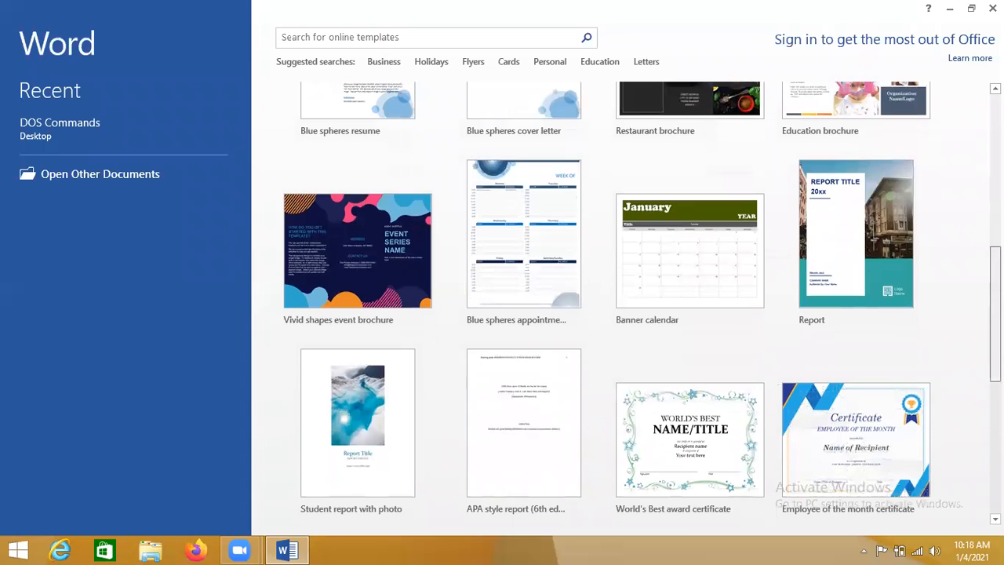
scroll(642, 305, down, 2)
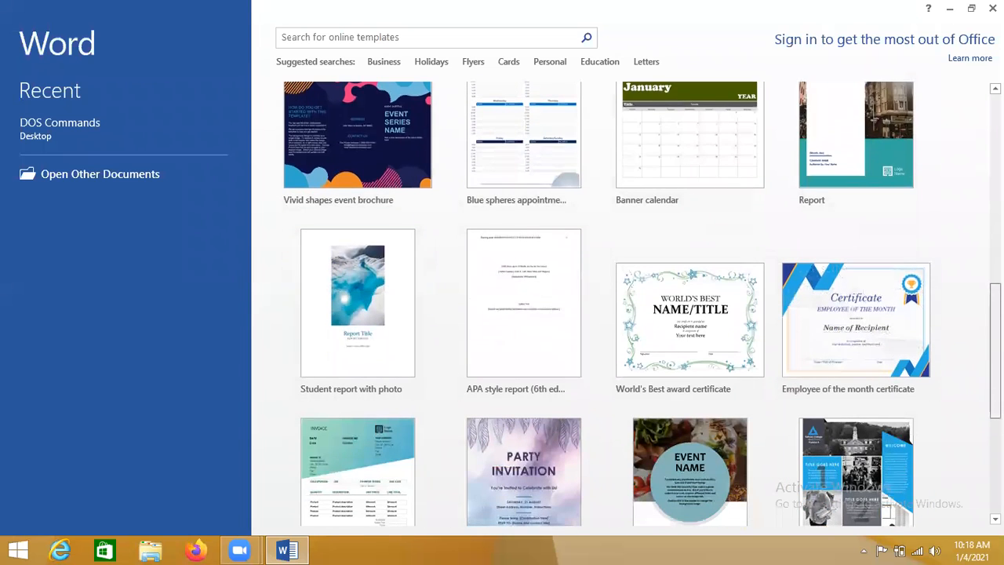
scroll(642, 304, down, 3)
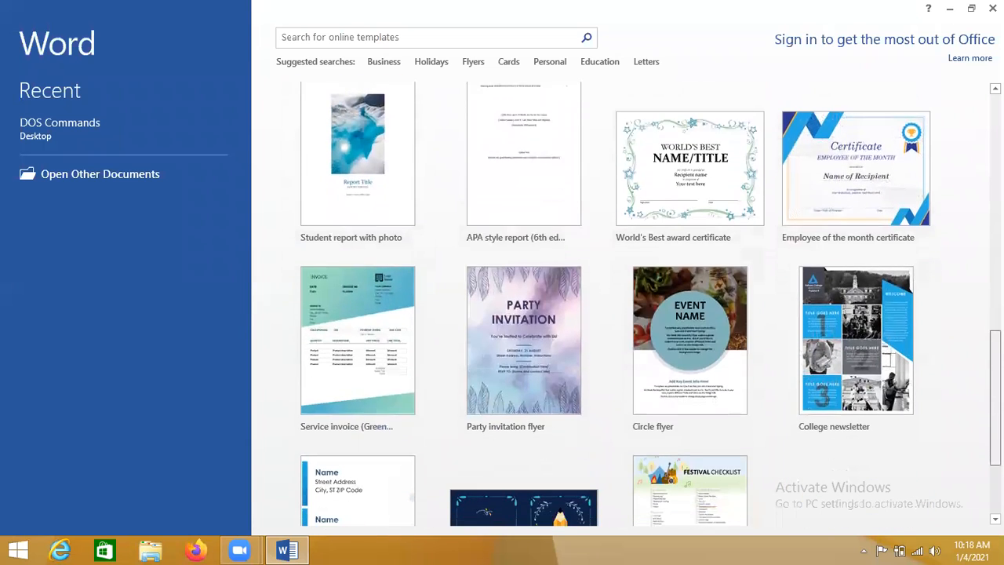
scroll(642, 304, down, 2)
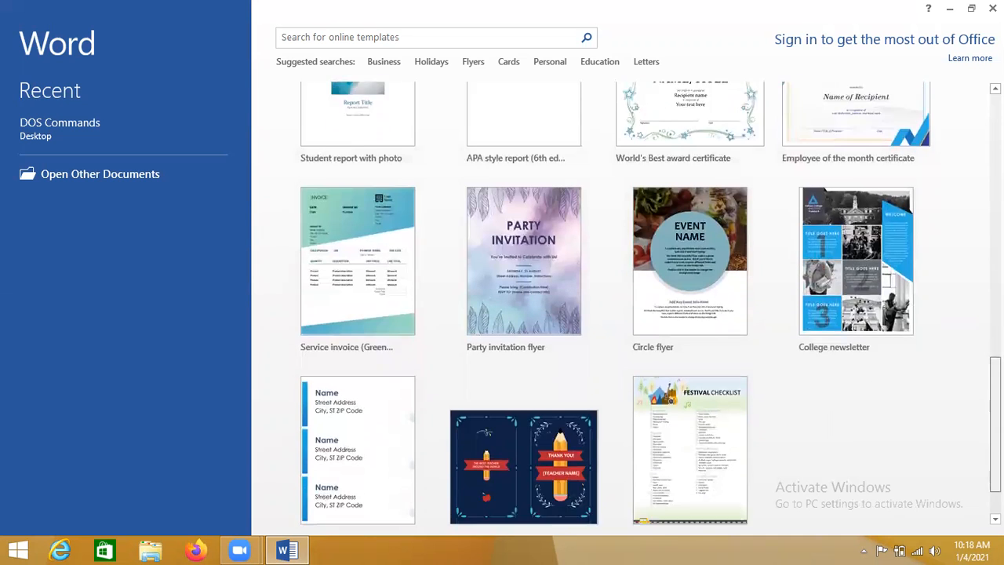
scroll(642, 304, down, 2)
scroll(642, 305, up, 1)
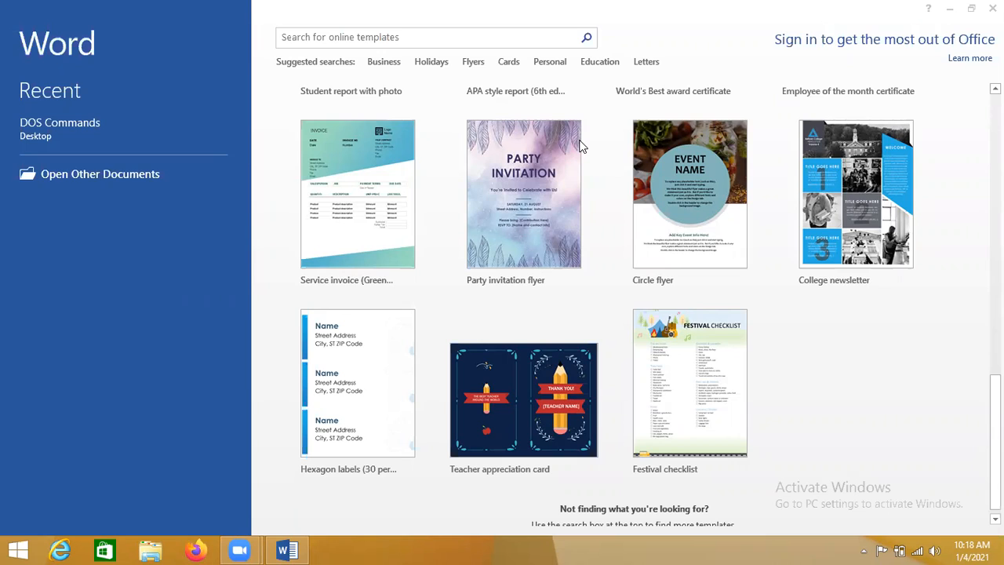
Browse the suggested Cards templates and create a document from the Winter warmth holiday photo card
click(382, 65)
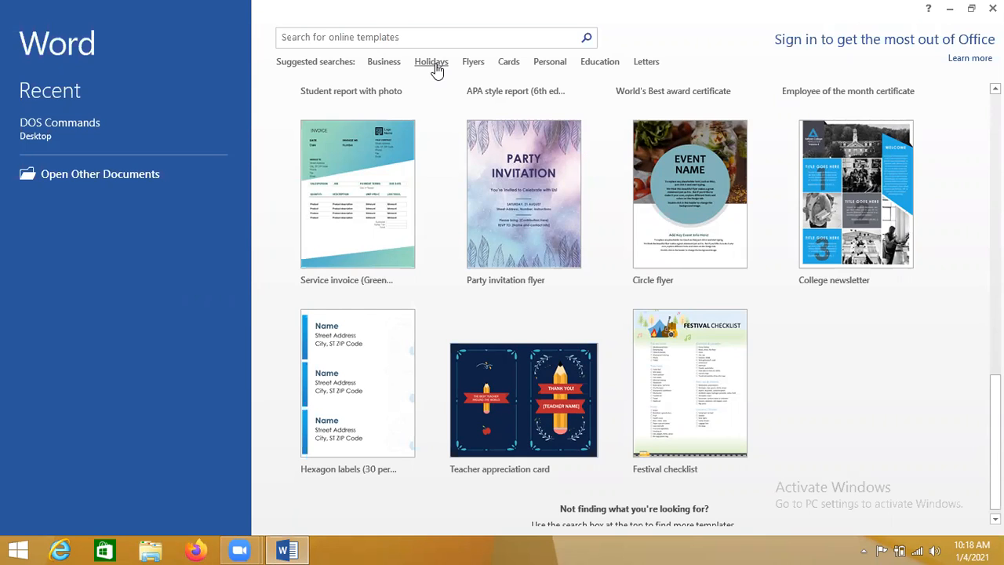
click(510, 64)
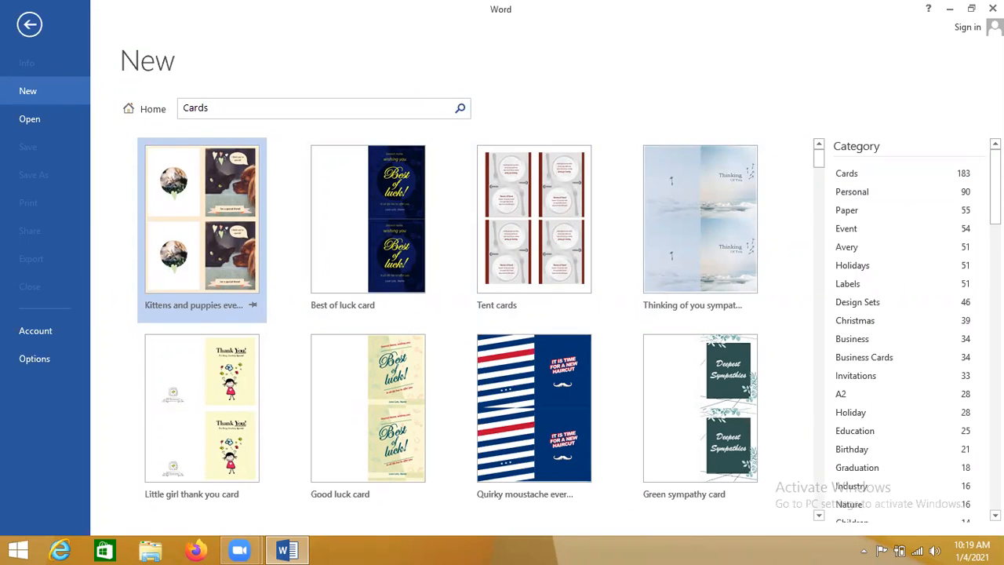
scroll(980, 189, down, 1)
scroll(840, 193, down, 3)
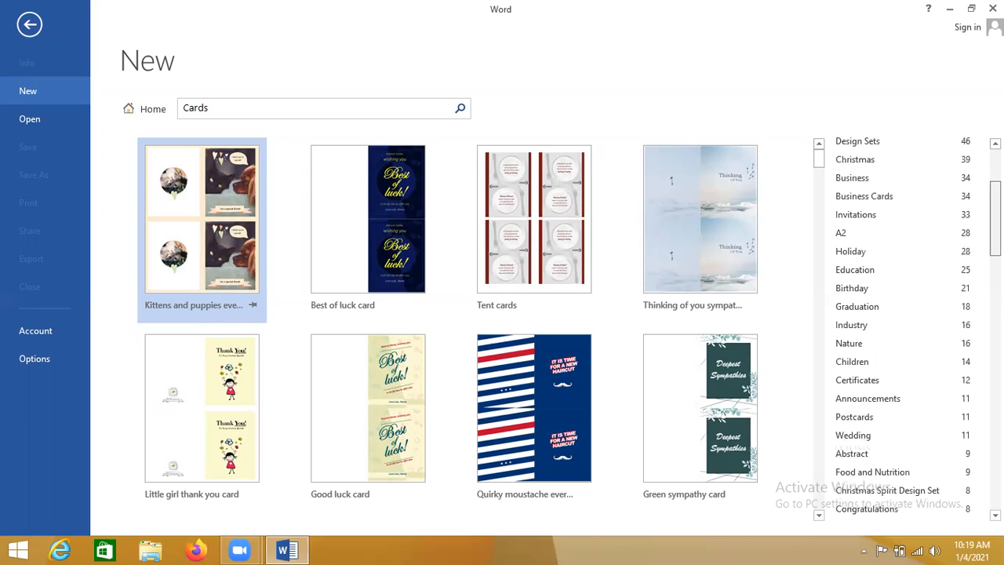
drag(822, 169, 826, 198)
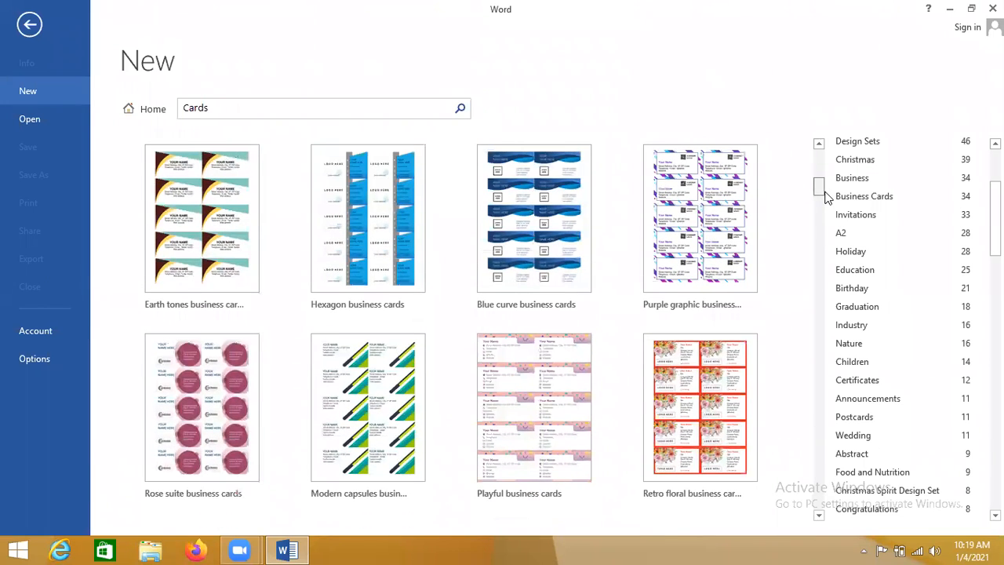
drag(825, 197, 843, 274)
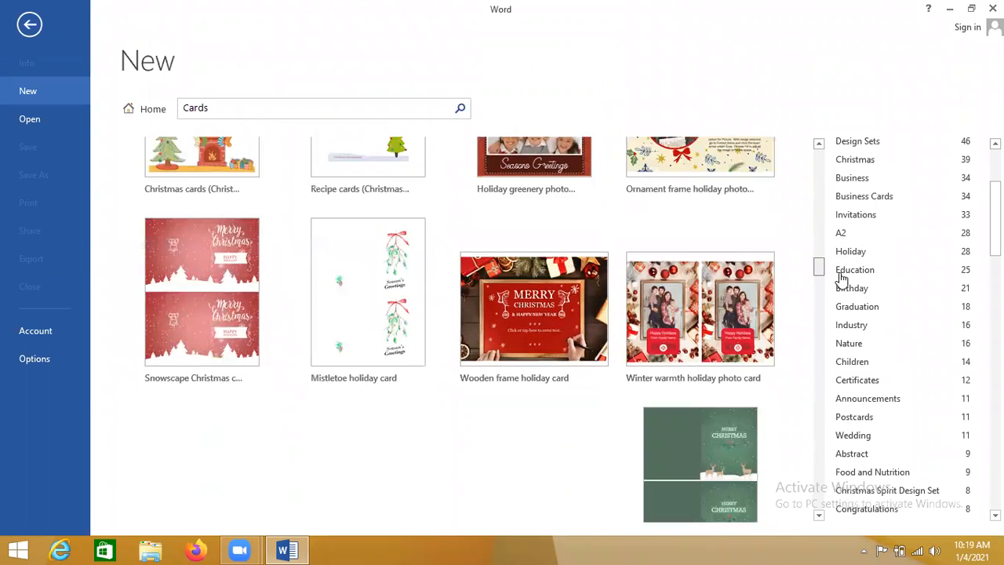
click(686, 295)
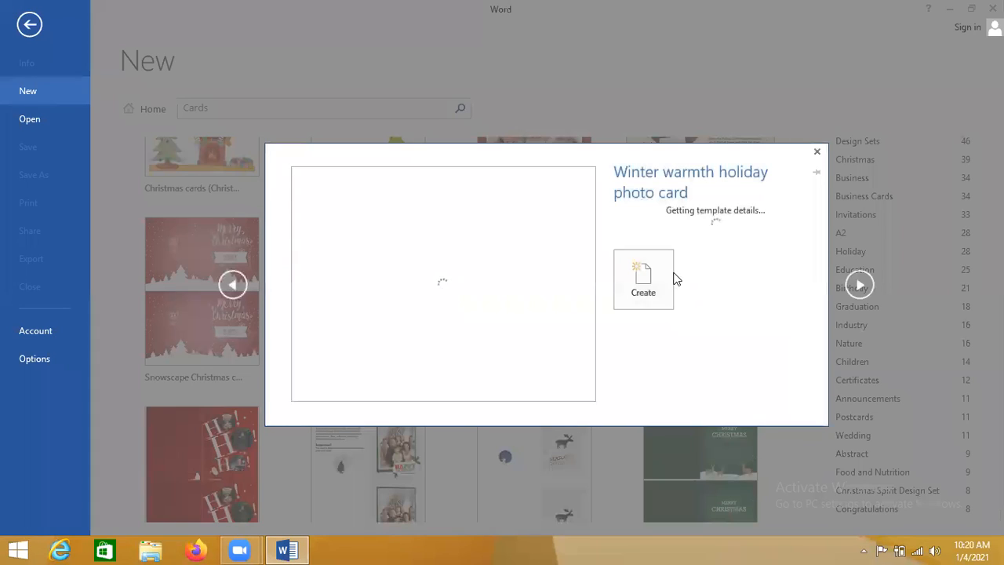
click(646, 284)
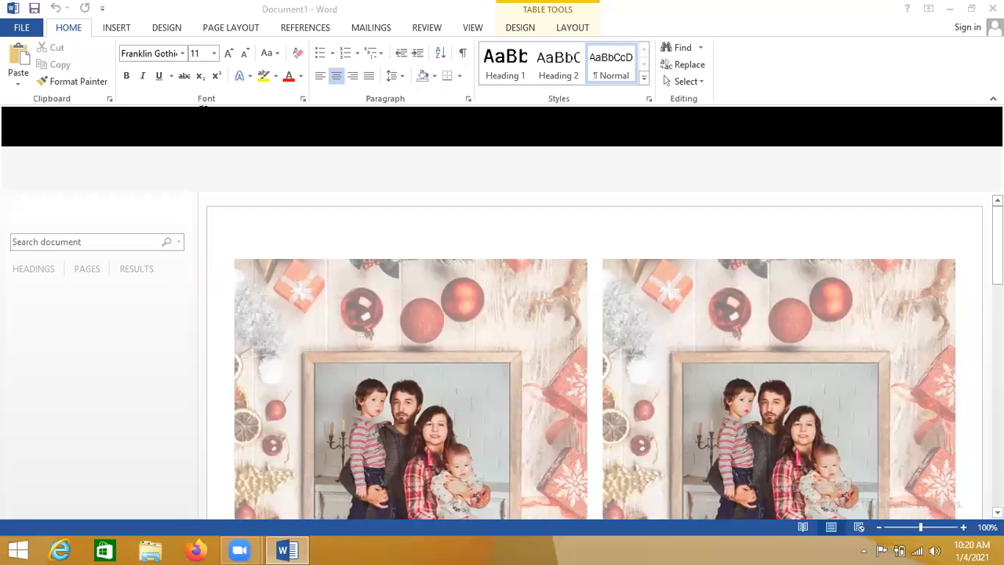
Move the second card's red label with its ornament toward the lower corner, and return only the red shape behind the Happy Holidays text
drag(997, 264, 997, 337)
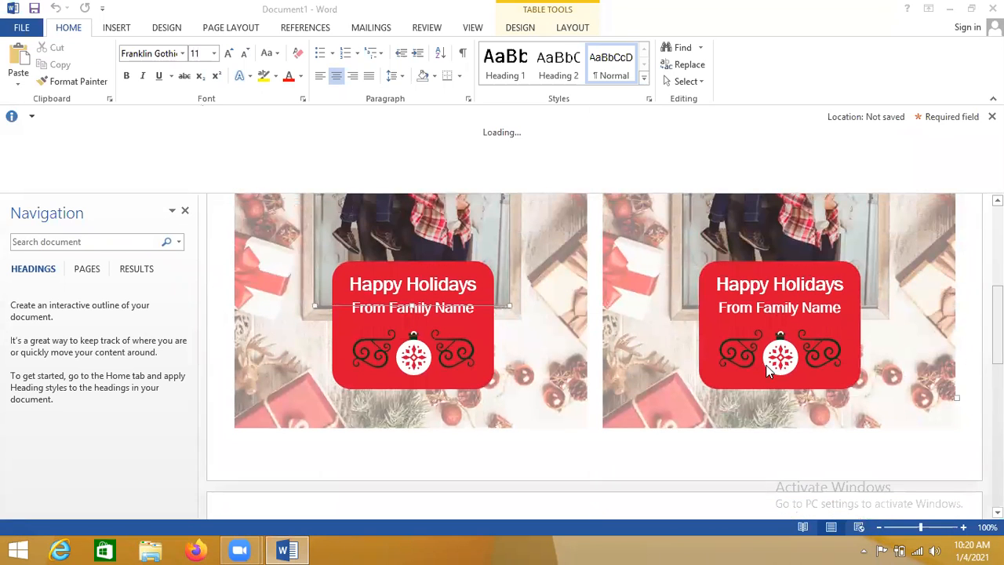
click(776, 408)
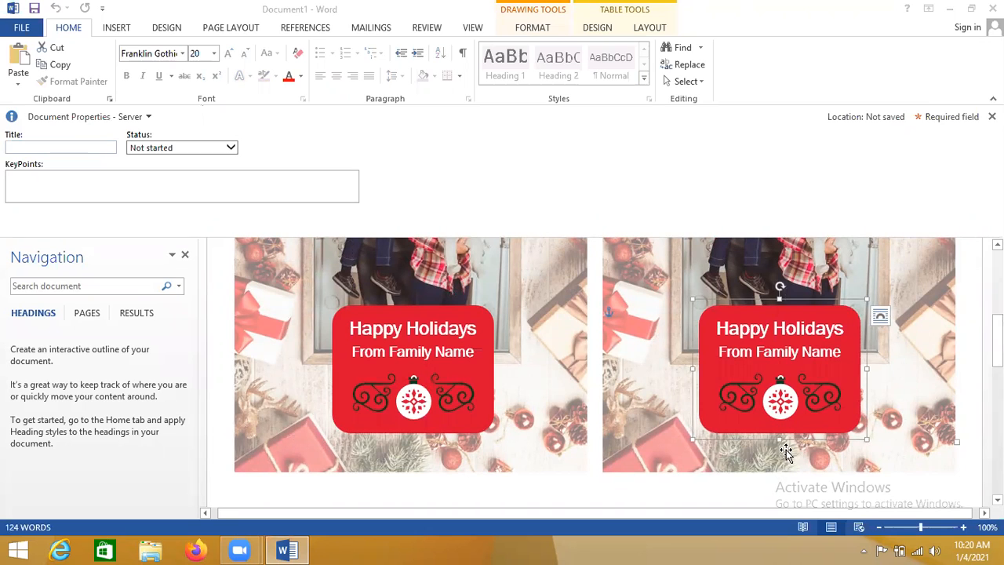
drag(777, 408, 786, 453)
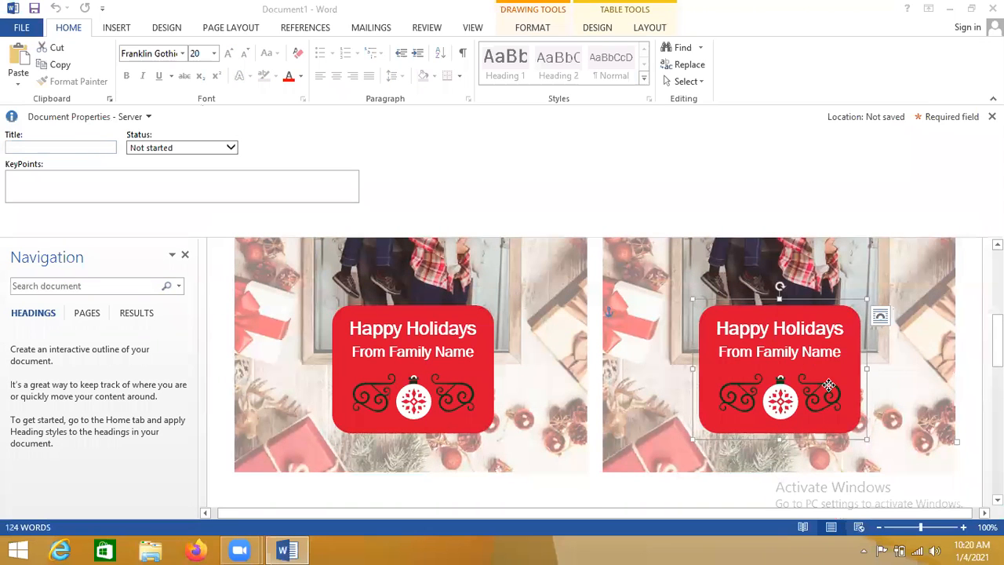
click(913, 399)
mouse_move(852, 386)
mouse_down()
mouse_move(923, 362)
mouse_move(927, 385)
mouse_up()
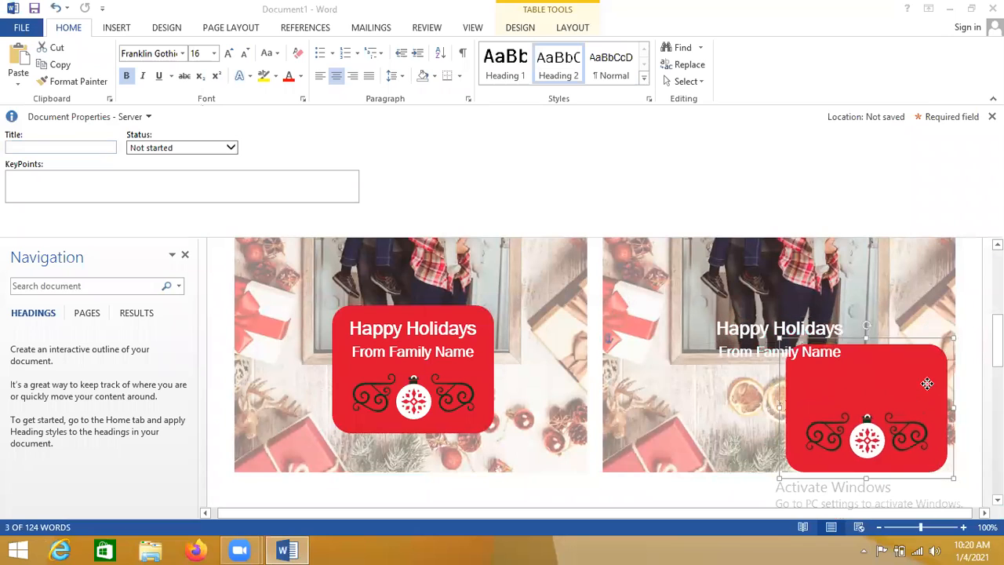
drag(847, 402, 837, 436)
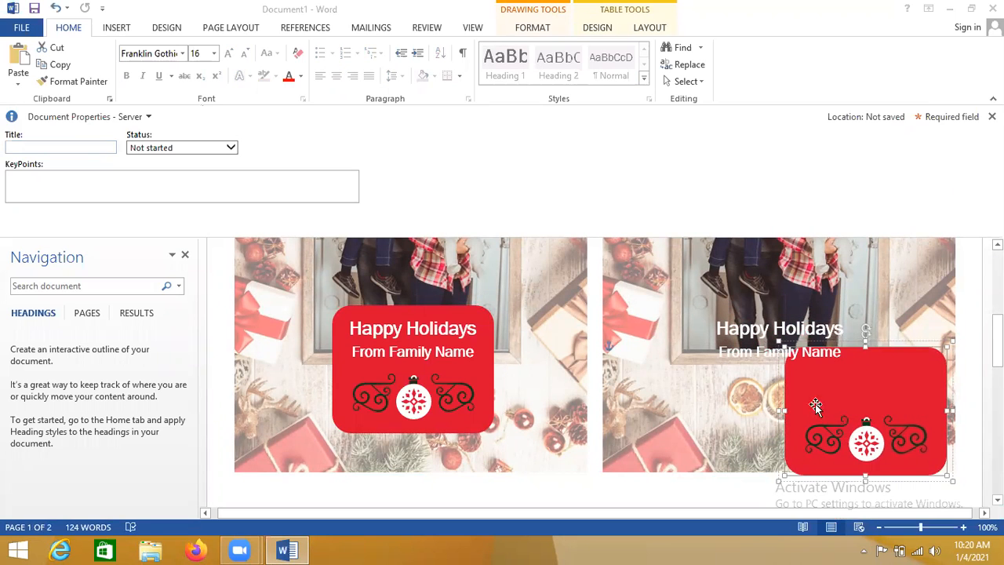
drag(833, 335, 807, 339)
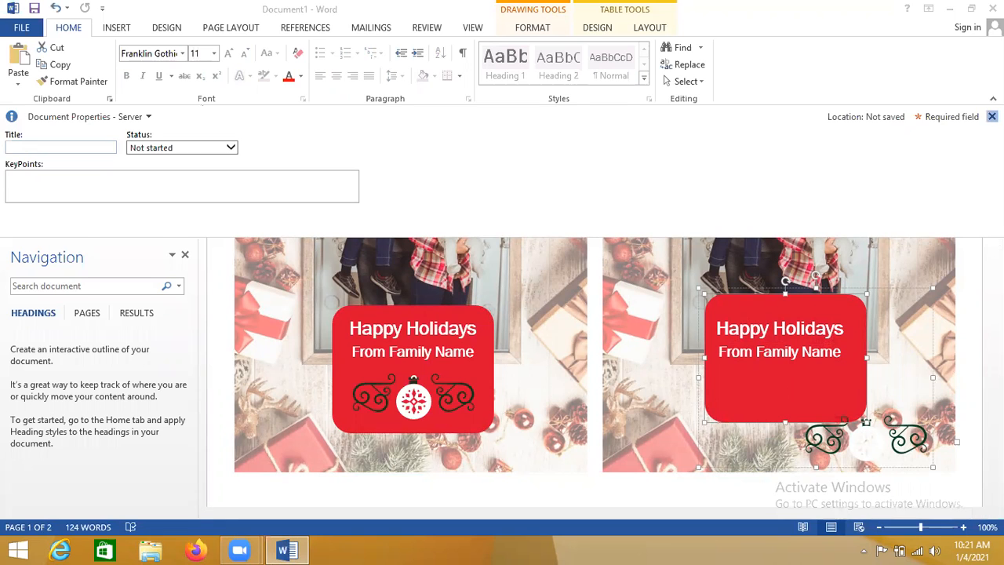
Close the document properties area and delete the family photo from the second card on the first page
click(991, 117)
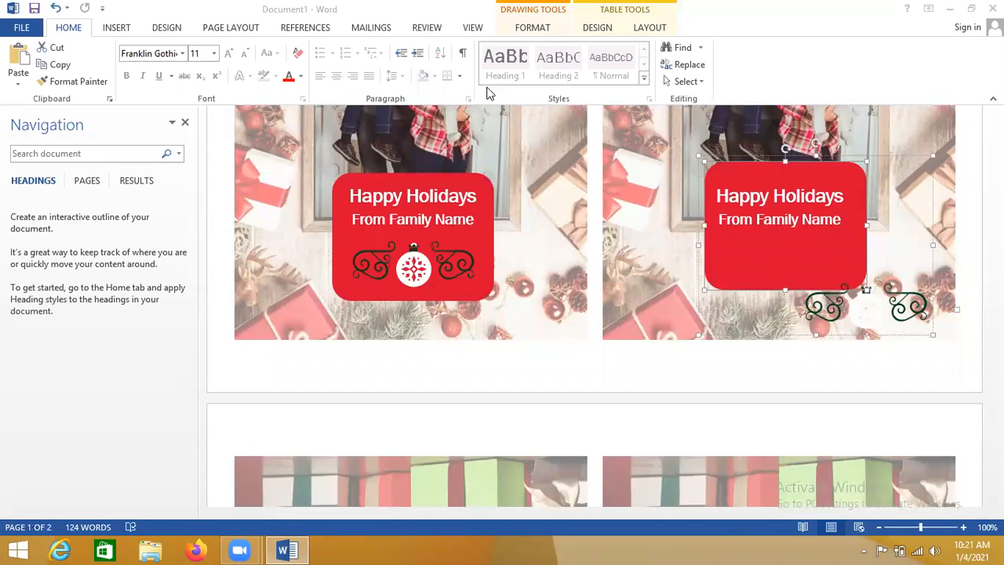
click(749, 126)
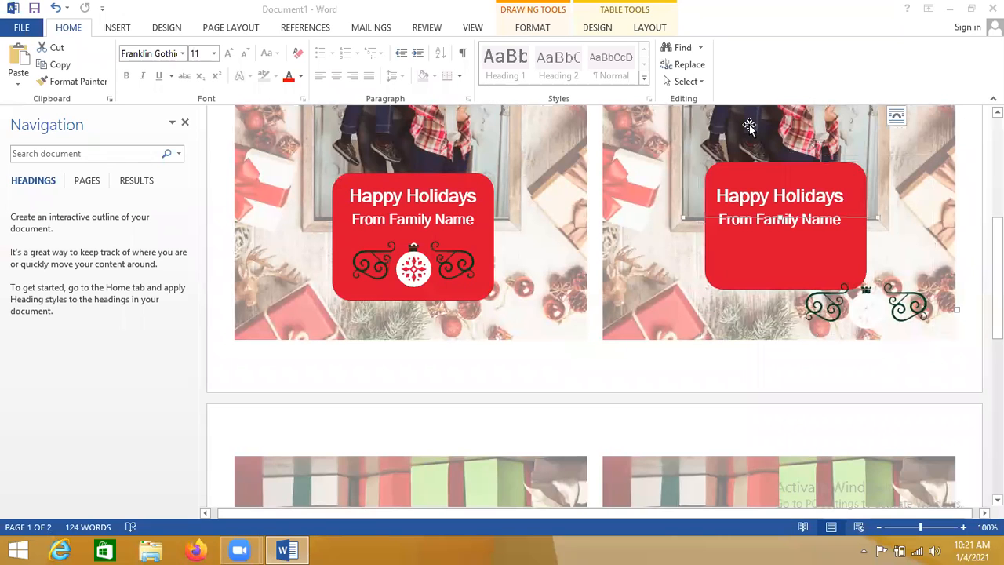
scroll(710, 215, up, 1)
drag(708, 218, 658, 380)
key(Delete)
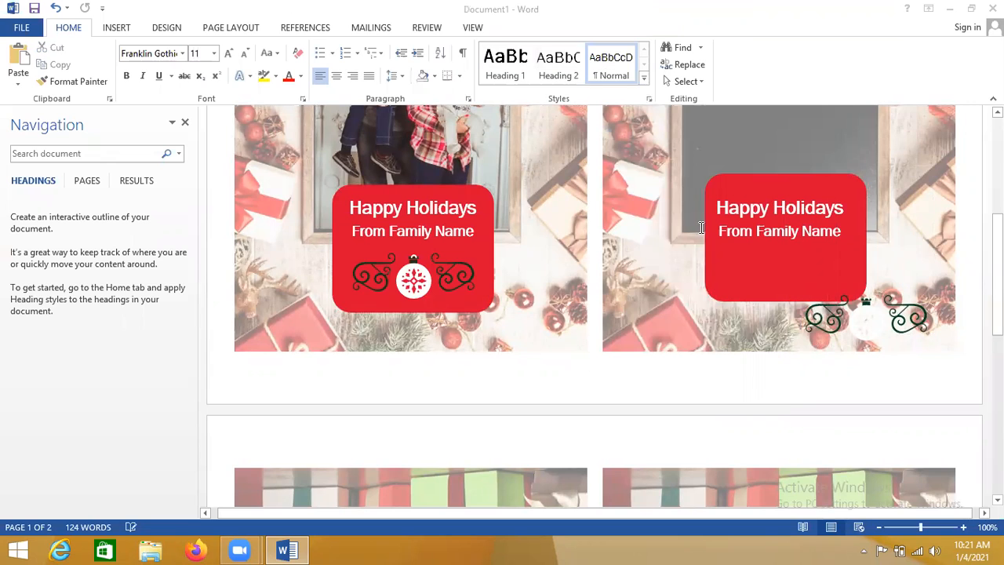
click(720, 138)
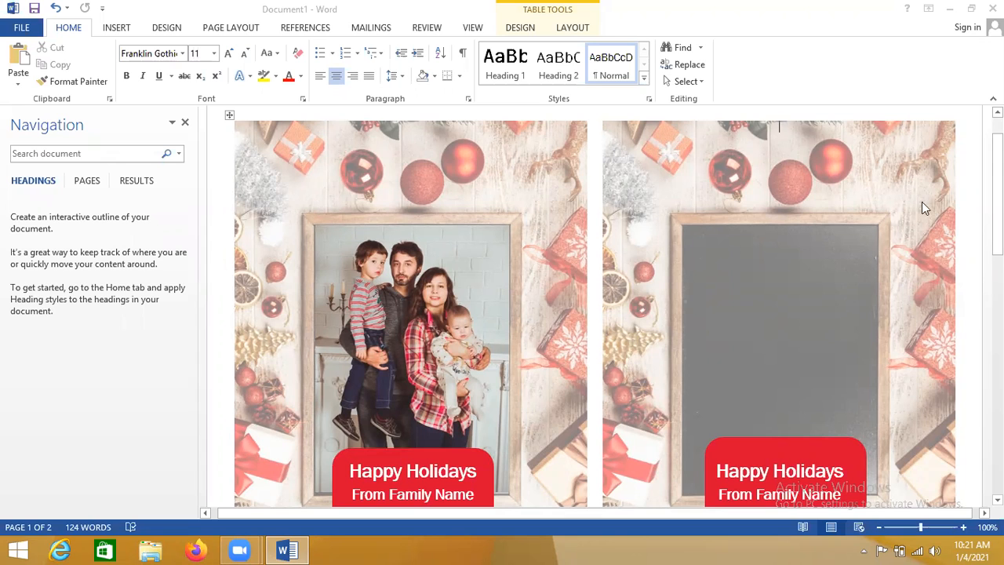
Close the Navigation pane, select the whole card table on the first page, and delete its contents
drag(998, 197, 998, 184)
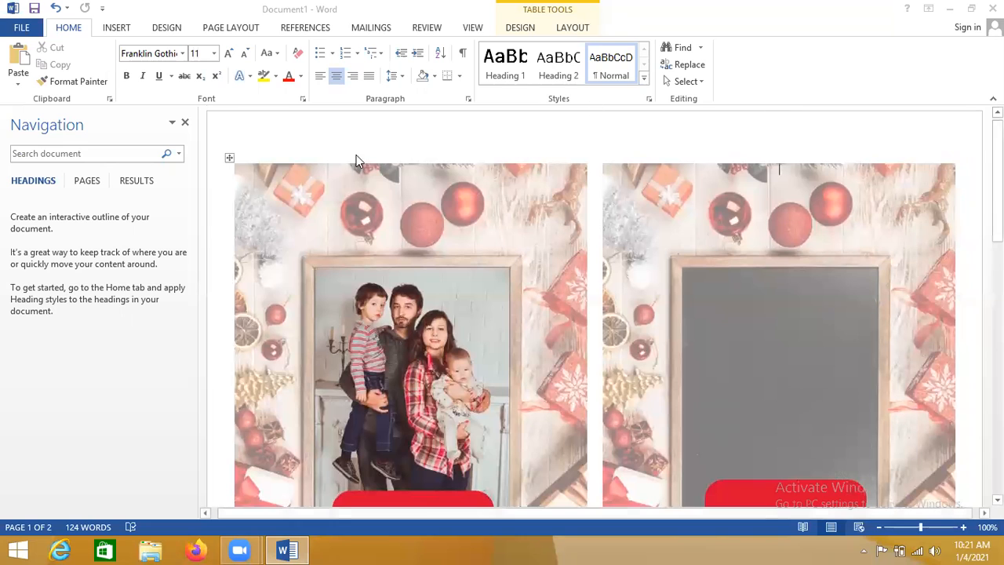
click(185, 122)
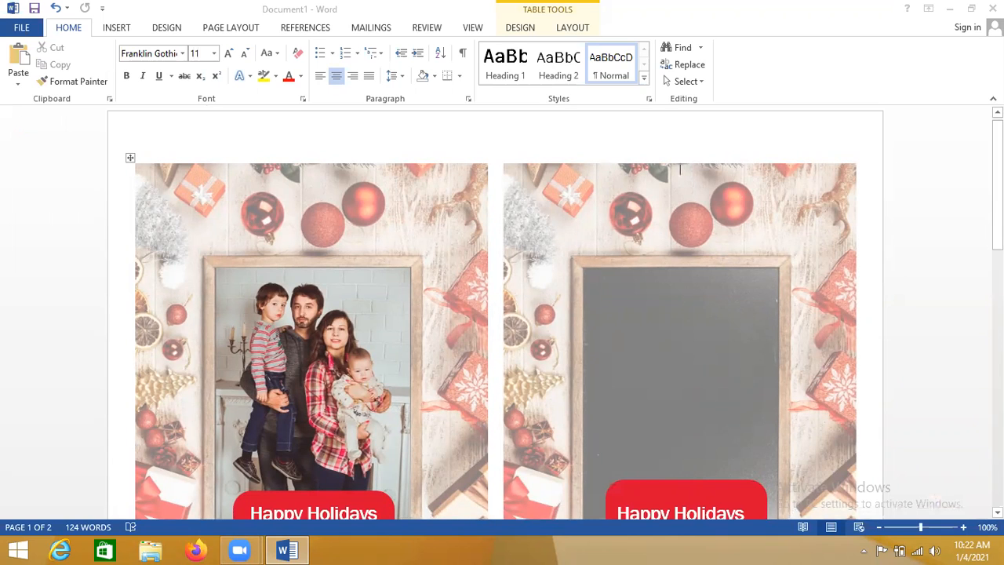
drag(997, 211, 997, 352)
drag(973, 271, 942, 179)
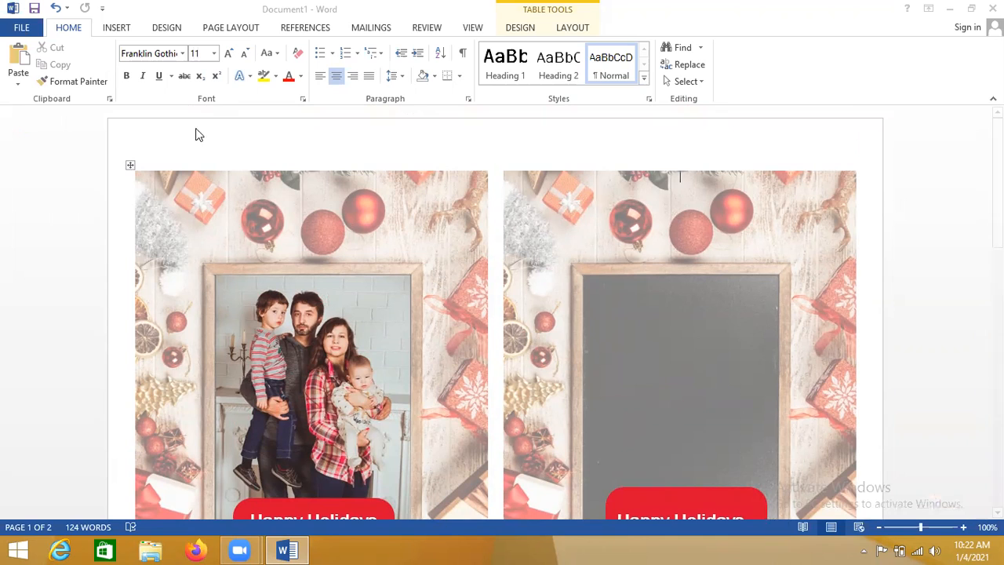
click(130, 165)
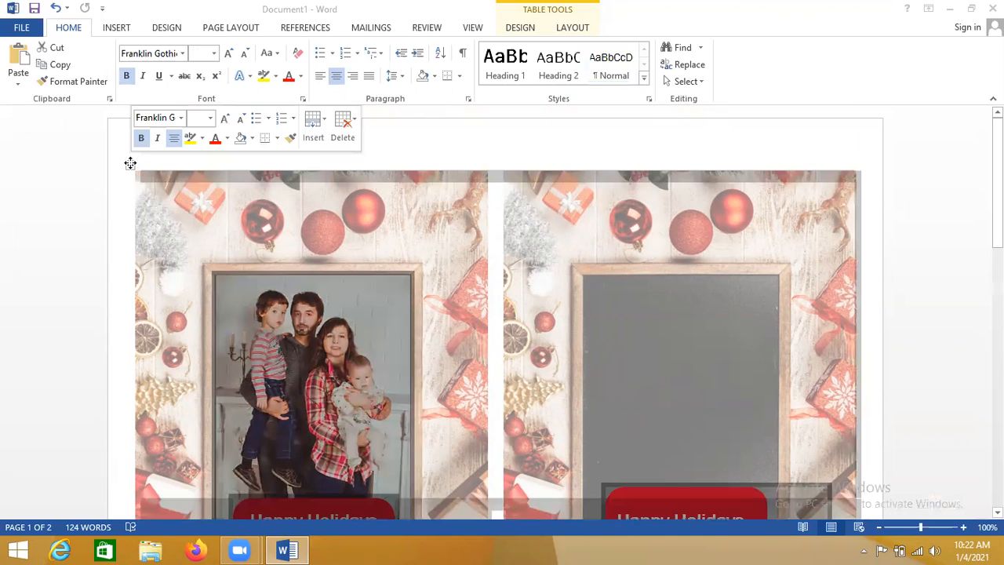
drag(997, 181, 965, 131)
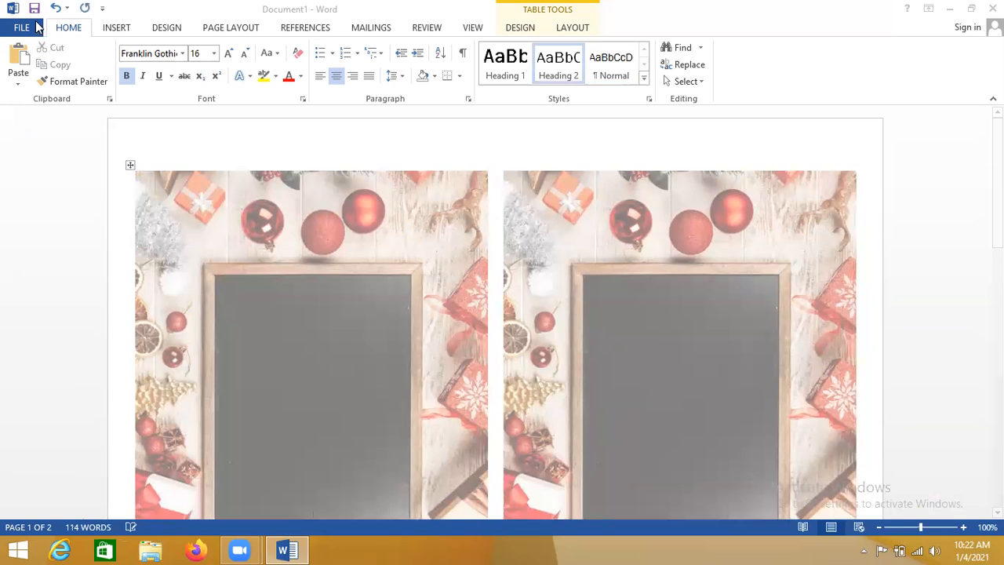
Create a new blank document from the templates page
click(36, 25)
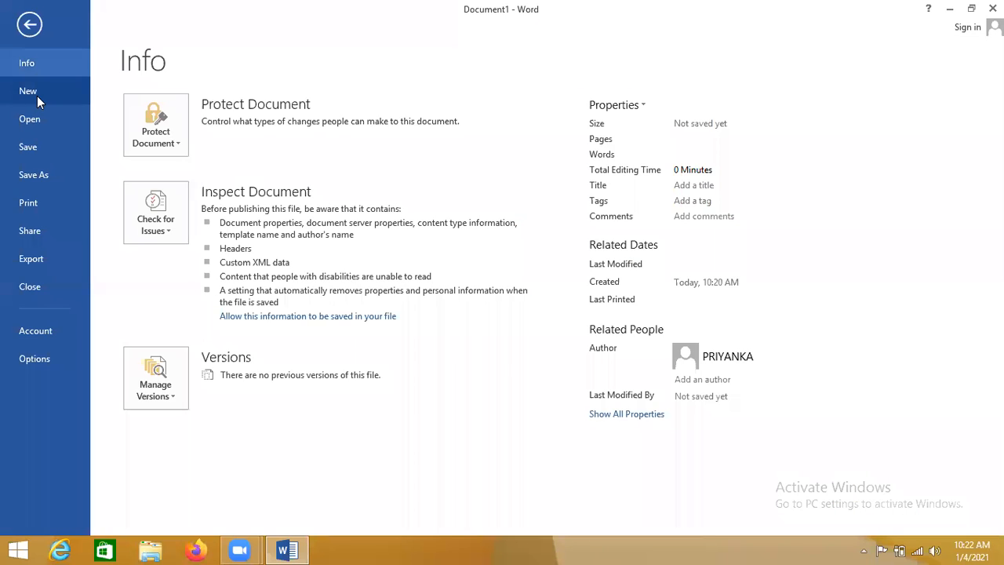
click(37, 96)
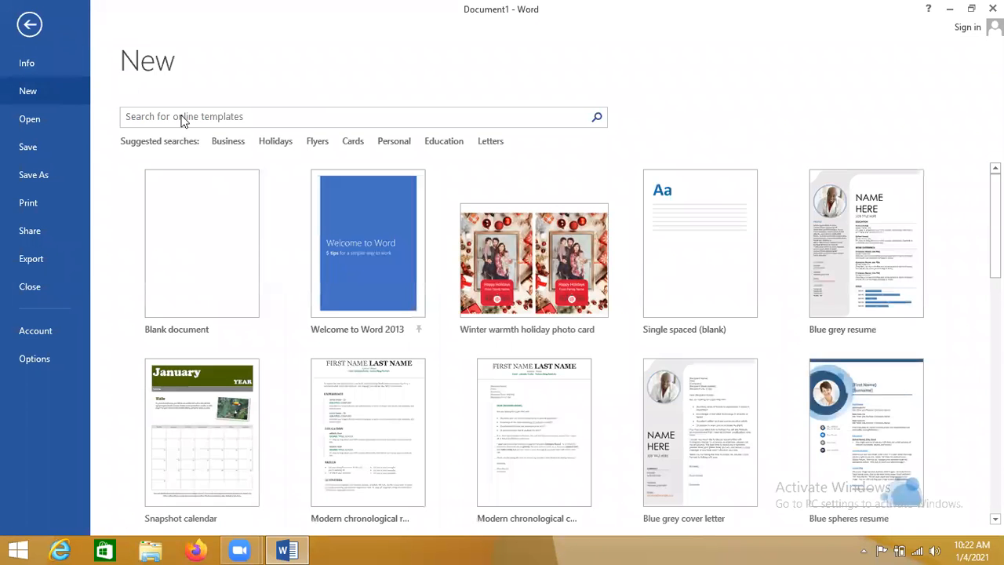
click(215, 248)
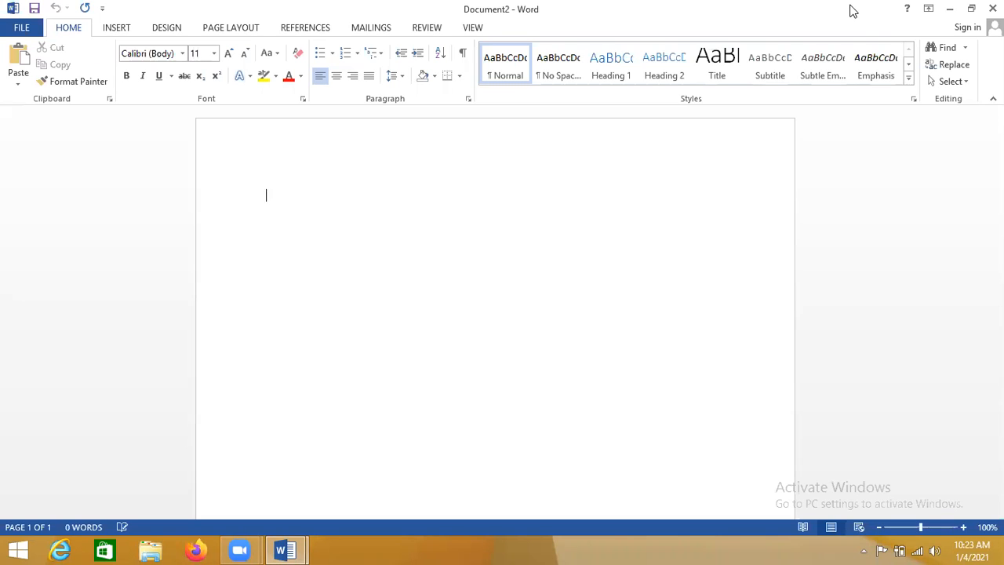
Show the window control commands for the blank document, and use them to minimize its window
right_click(846, 11)
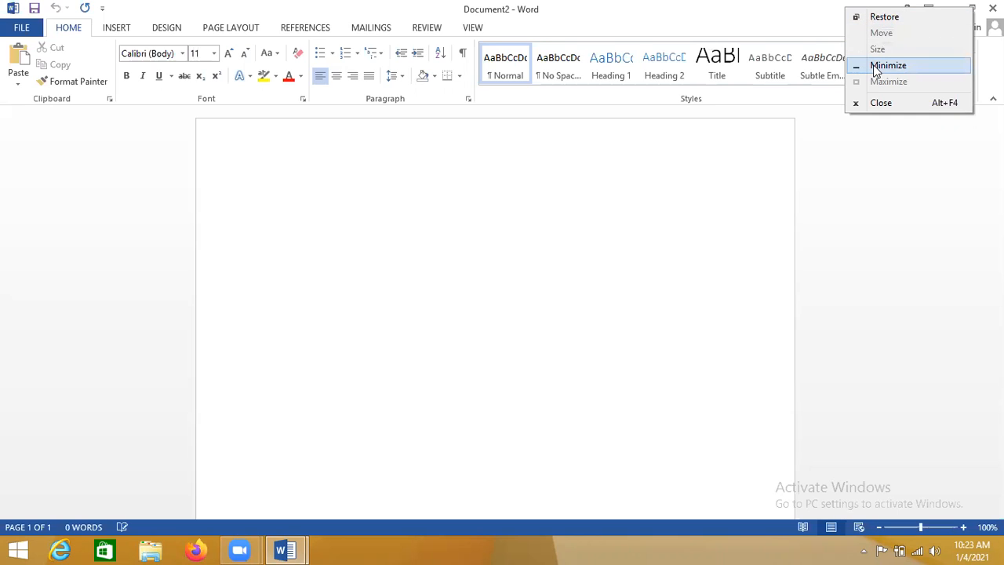
click(836, 144)
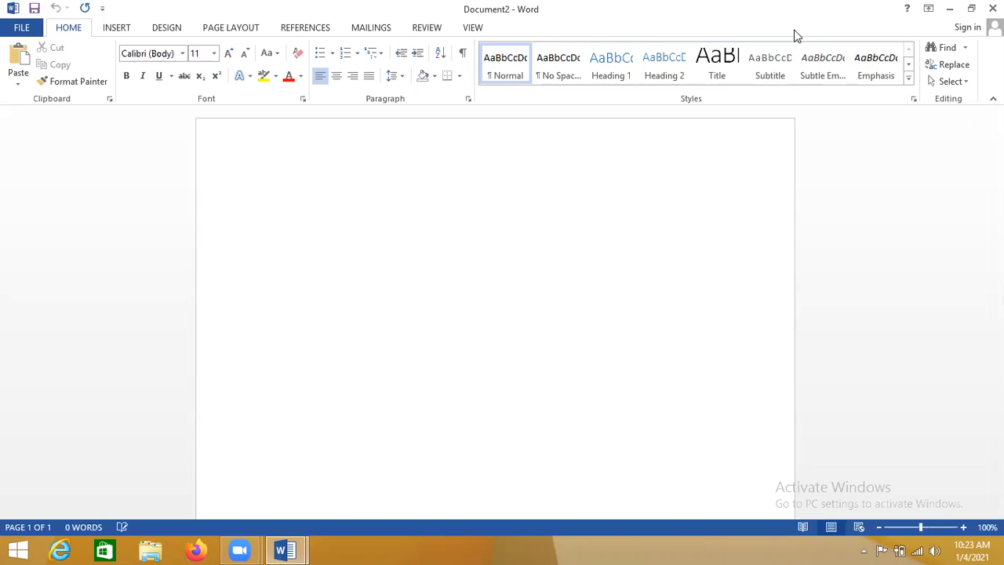
click(12, 9)
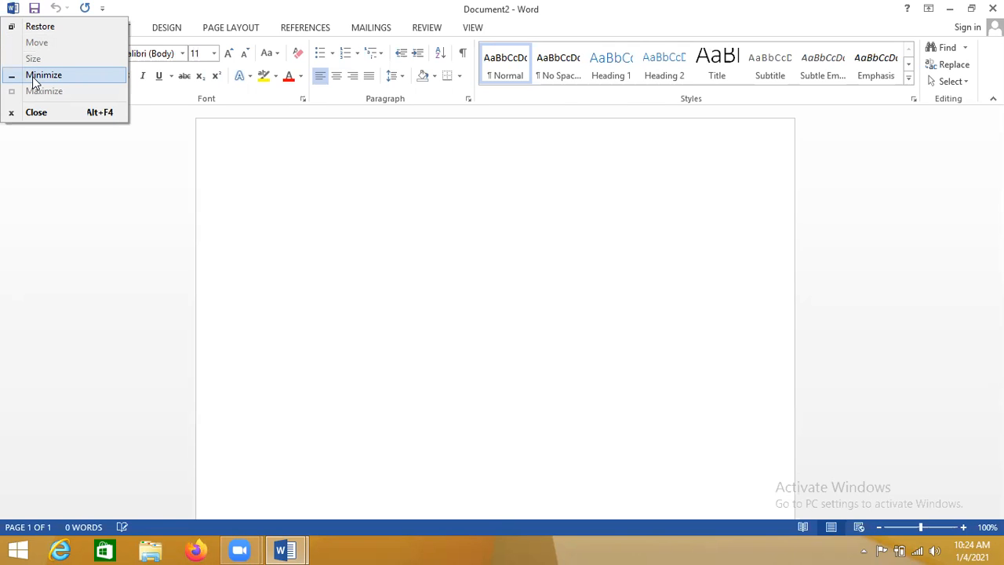
click(35, 76)
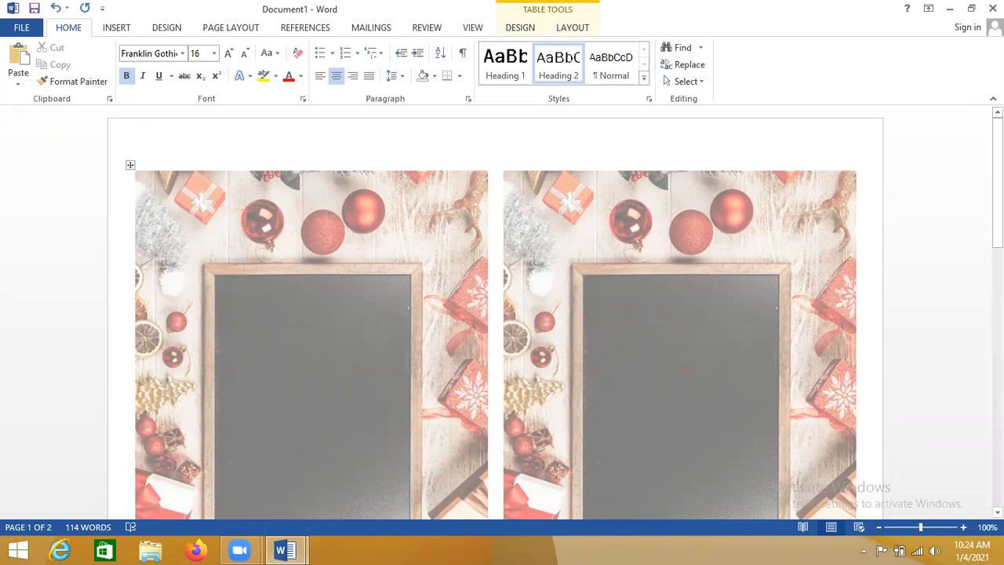
Close the holiday card document without saving it, and bring the minimized blank document back on screen
click(993, 8)
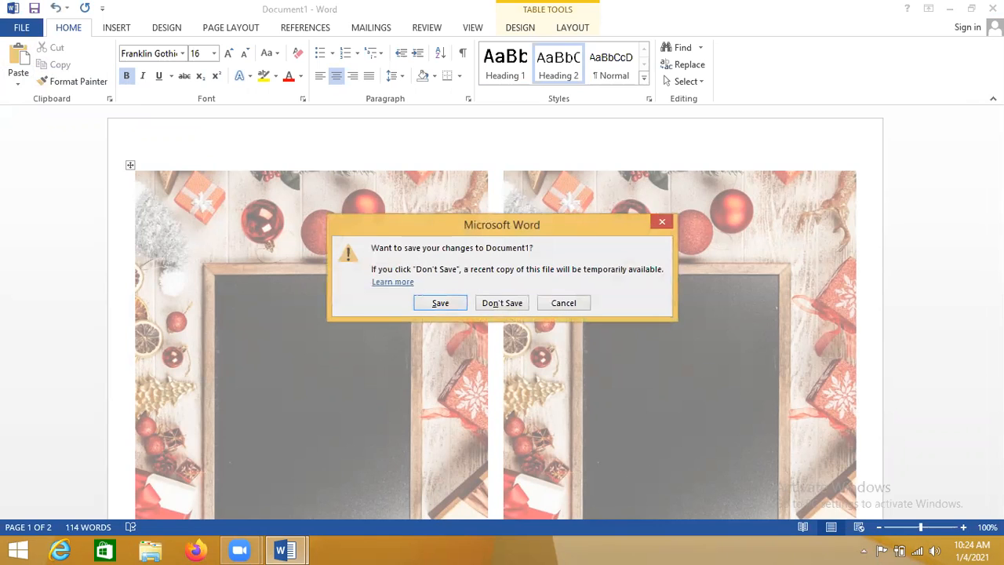
click(510, 304)
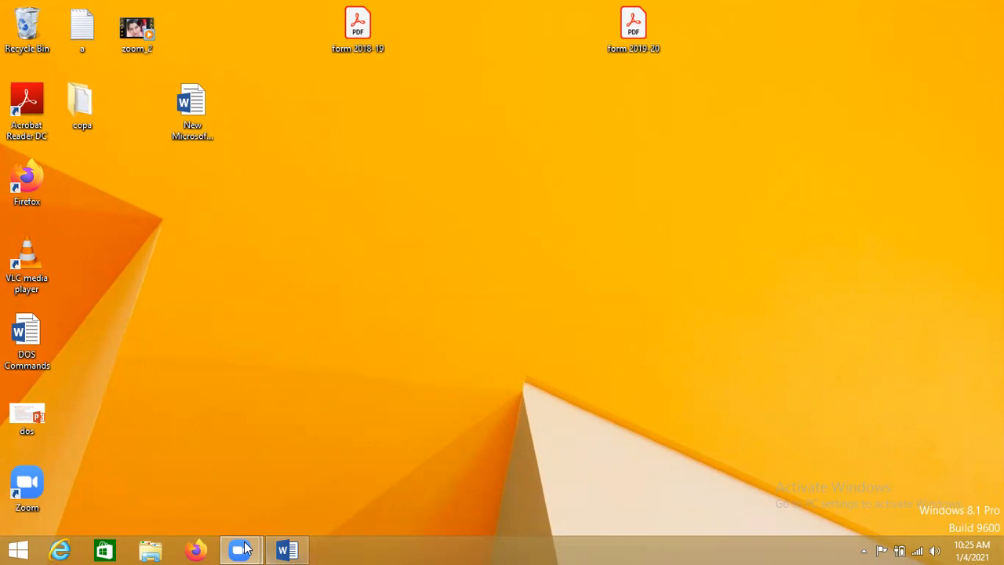
mouse_move(243, 549)
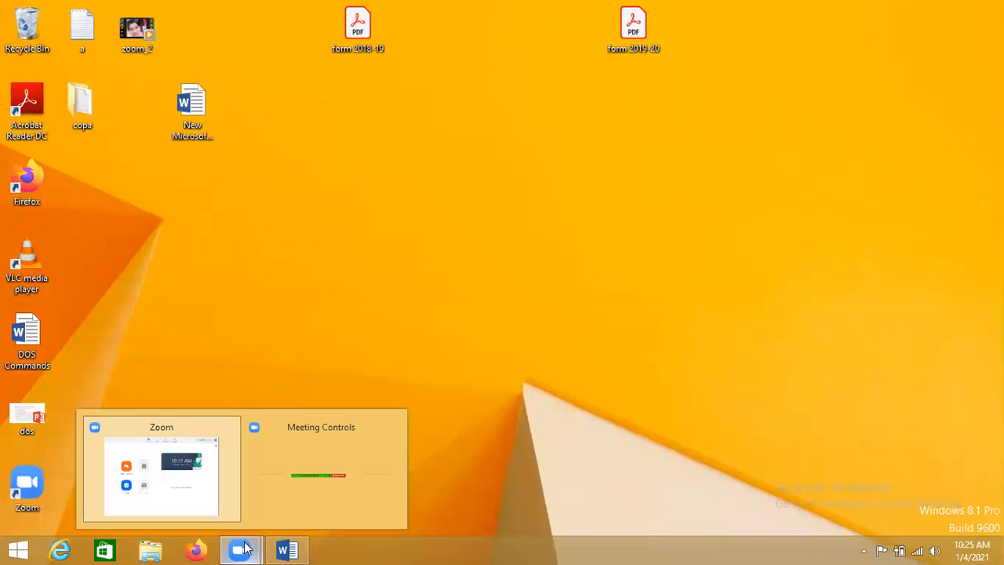
click(287, 550)
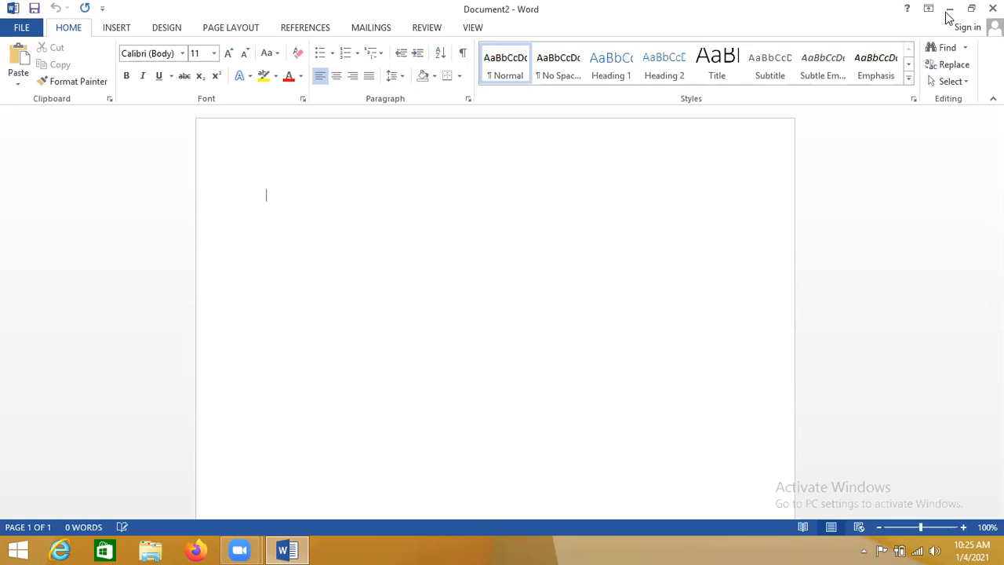
Restore the blank document's window to a smaller size, move and enlarge it on the desktop, and maximize it again
click(112, 32)
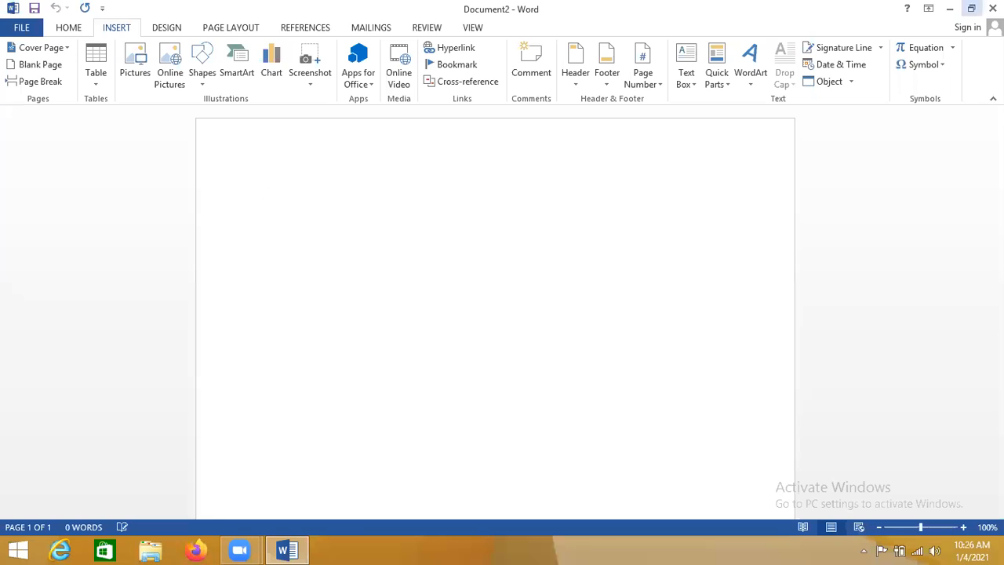
click(971, 8)
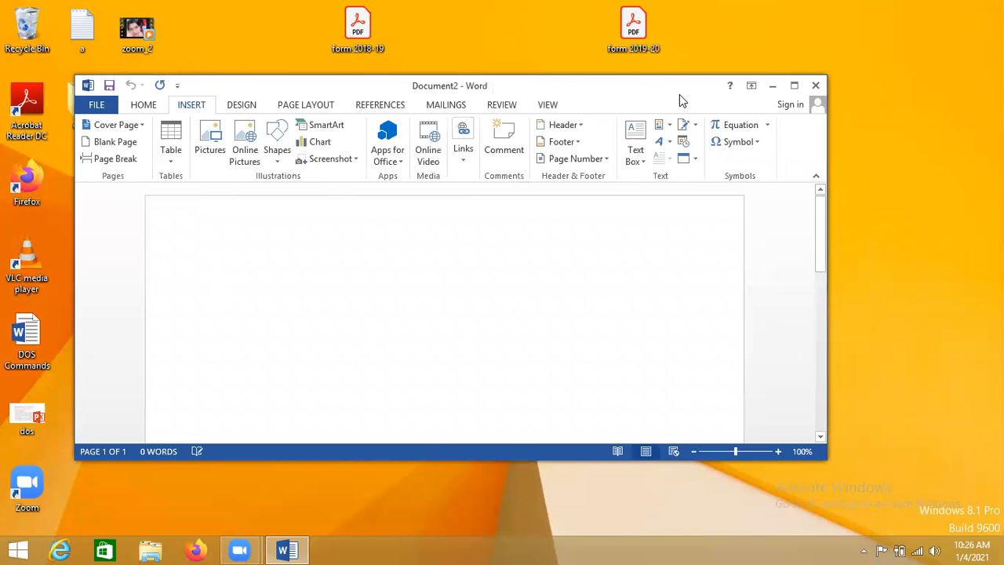
drag(679, 94, 754, 72)
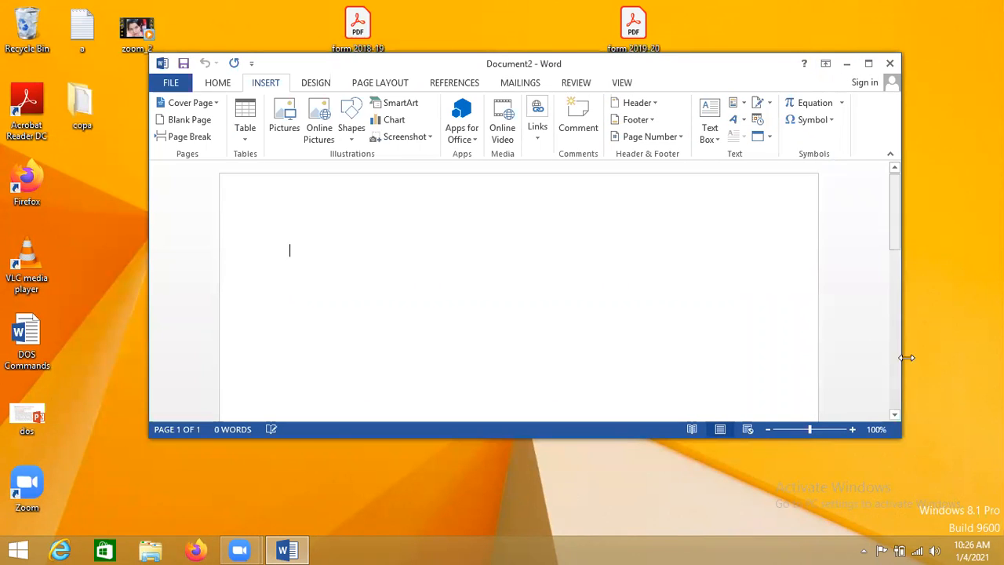
drag(901, 435, 961, 530)
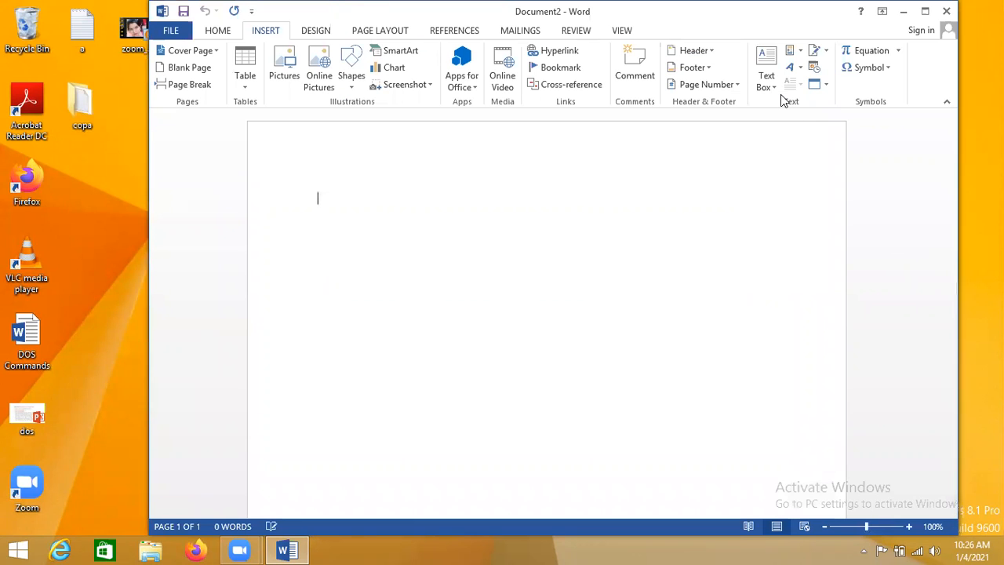
drag(741, 10, 749, 75)
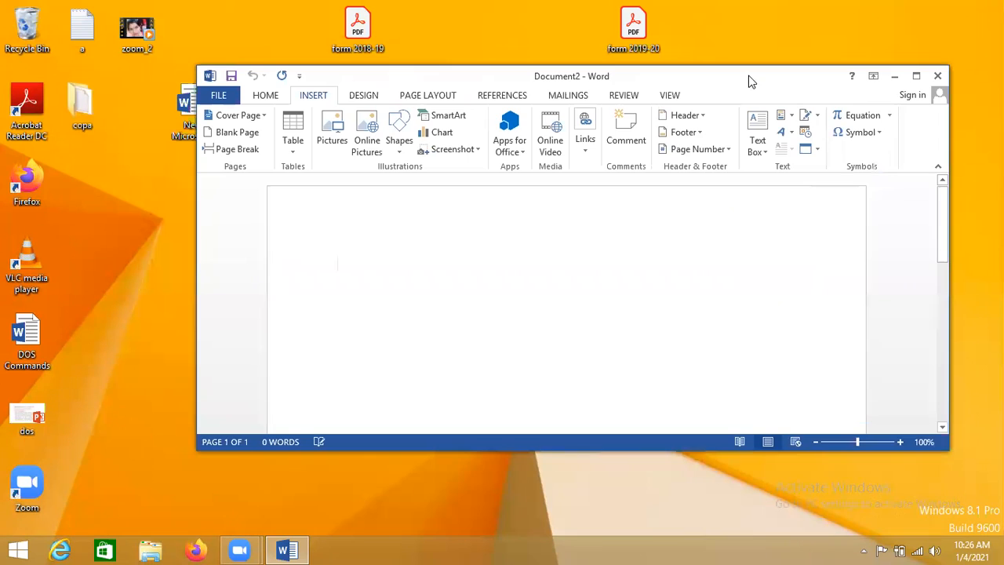
double_click(585, 76)
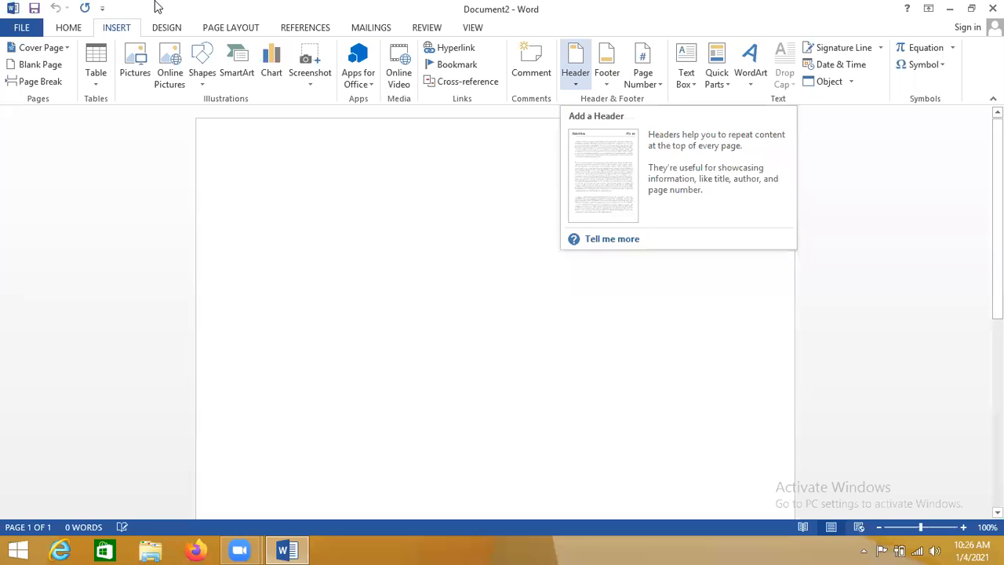
Compare the Home and Insert command groups, and examine the clipboard, font and style tools
click(66, 28)
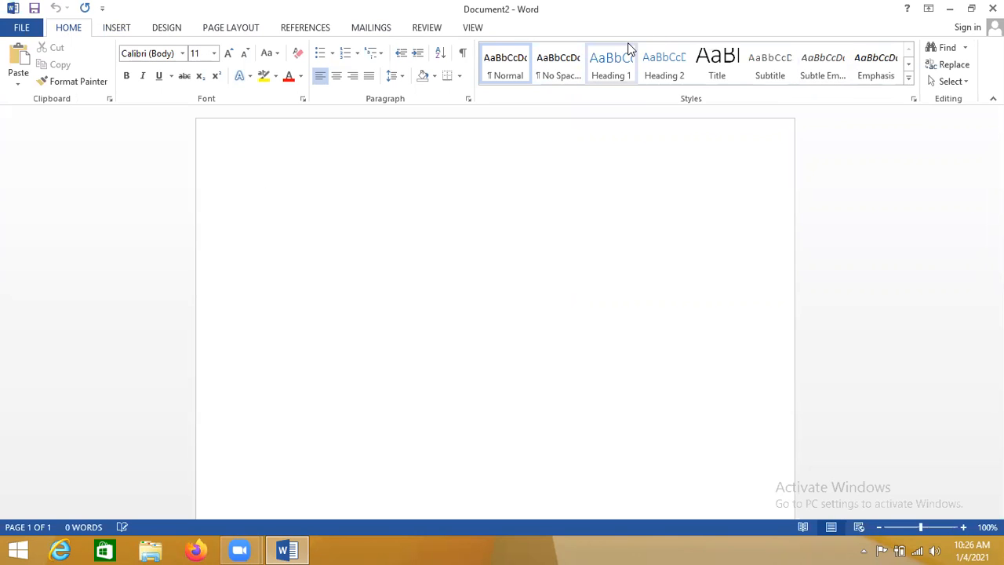
click(114, 28)
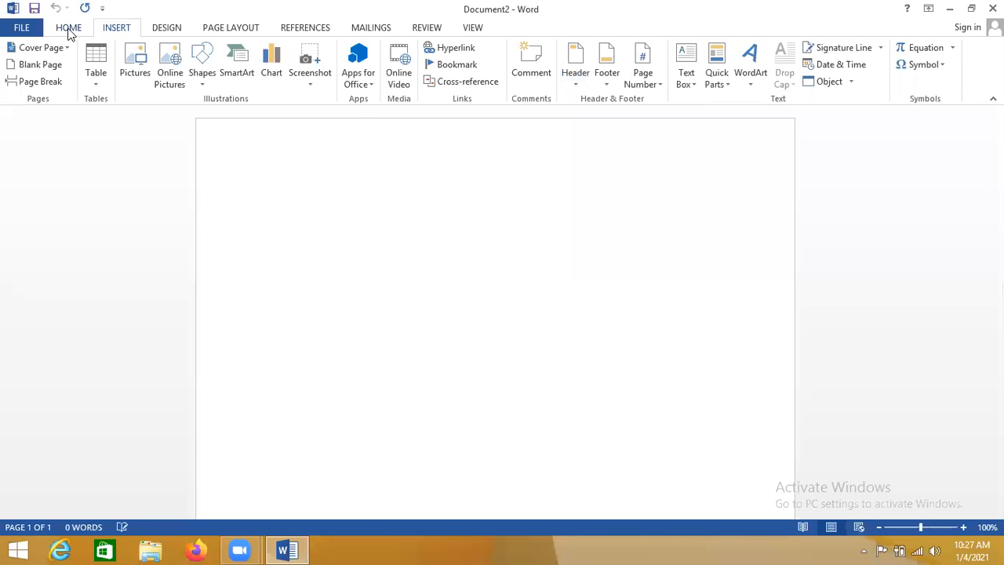
click(69, 30)
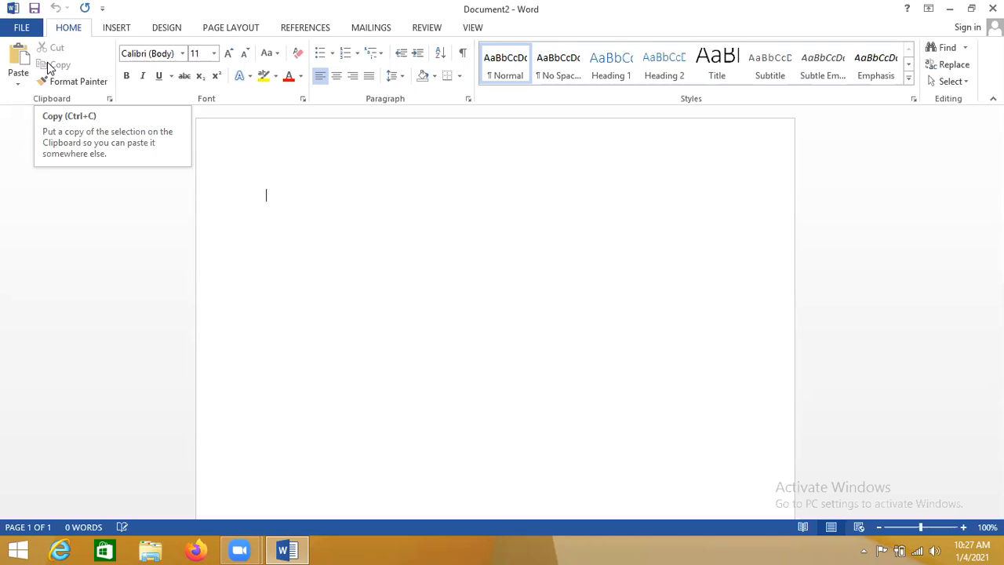
click(72, 82)
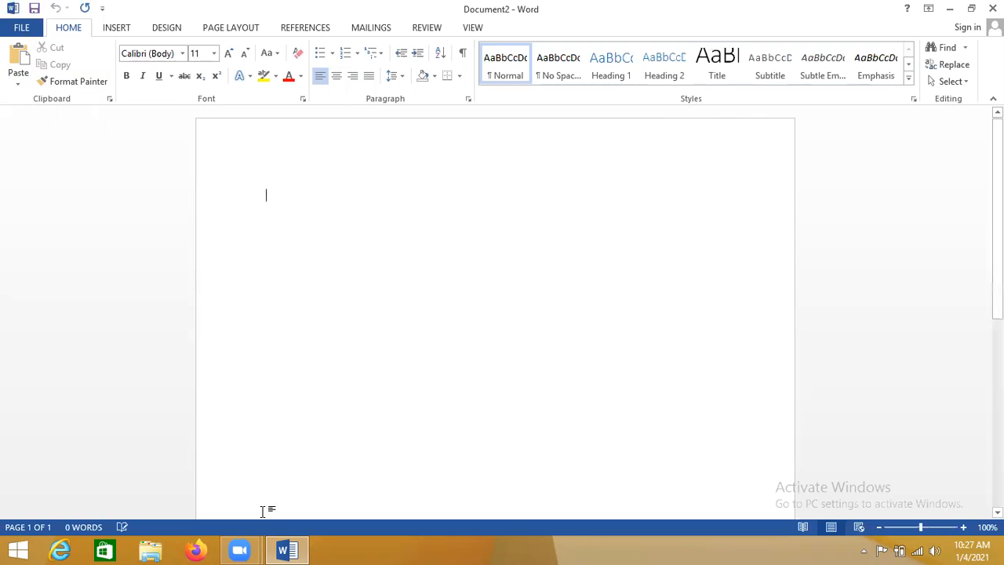
click(548, 84)
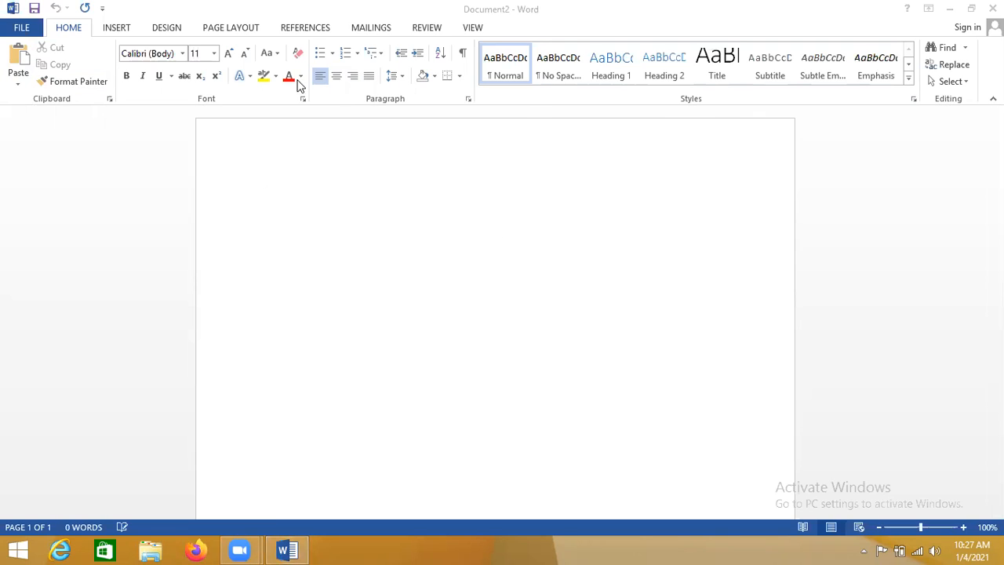
click(280, 203)
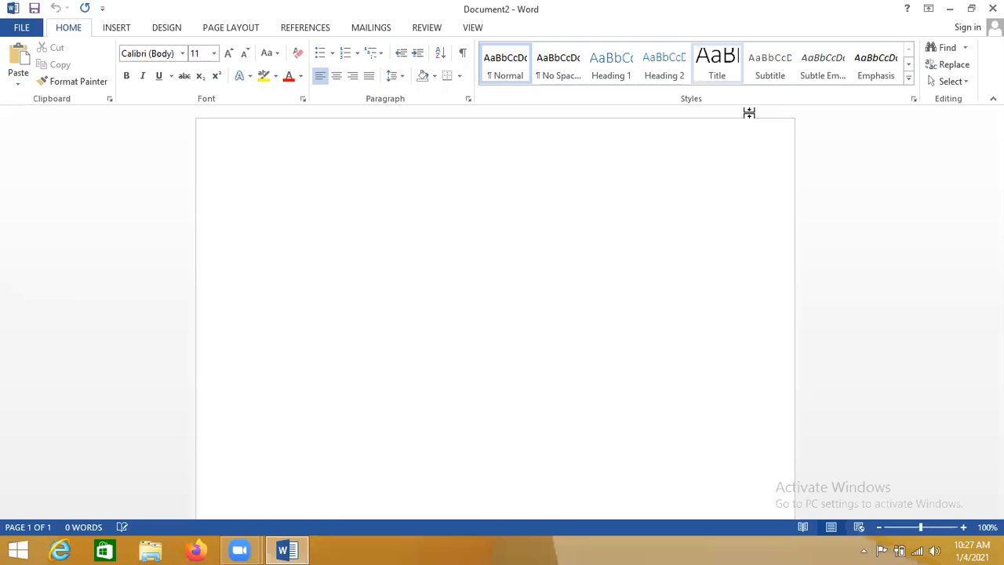
Look over the blank page and zoom the document out to 40%
scroll(494, 314, down, 6)
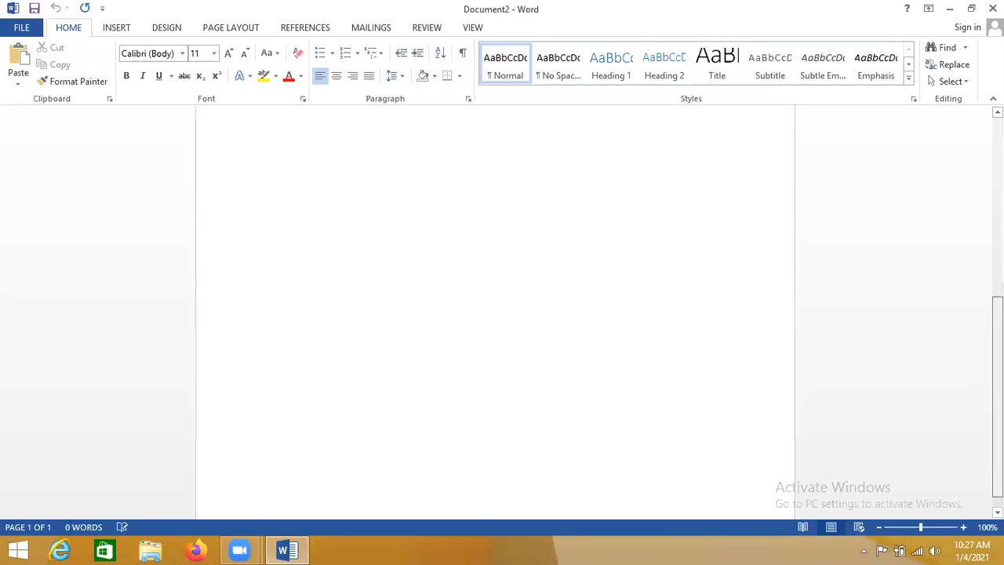
scroll(495, 314, up, 4)
scroll(495, 313, down, 2)
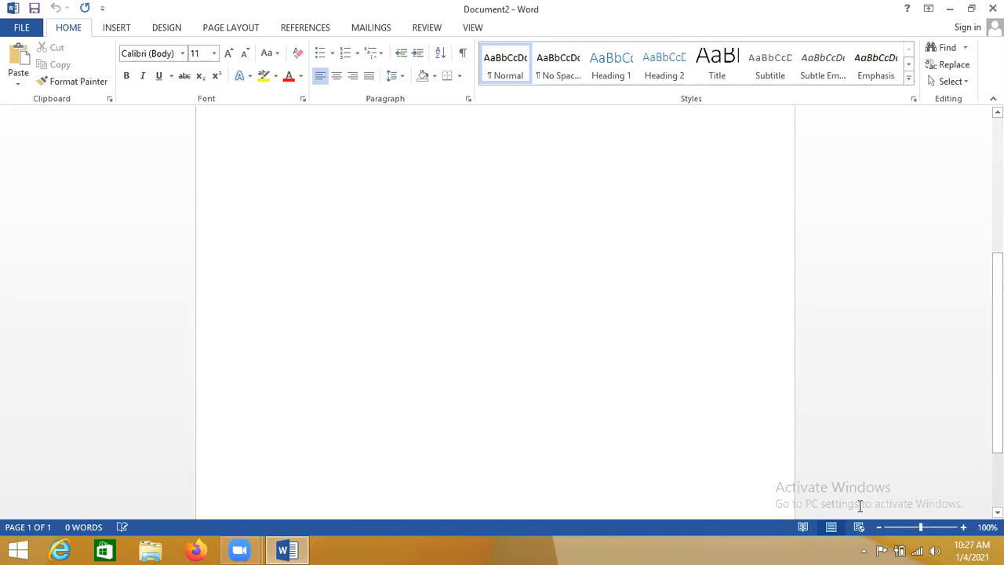
click(877, 527)
click(878, 527)
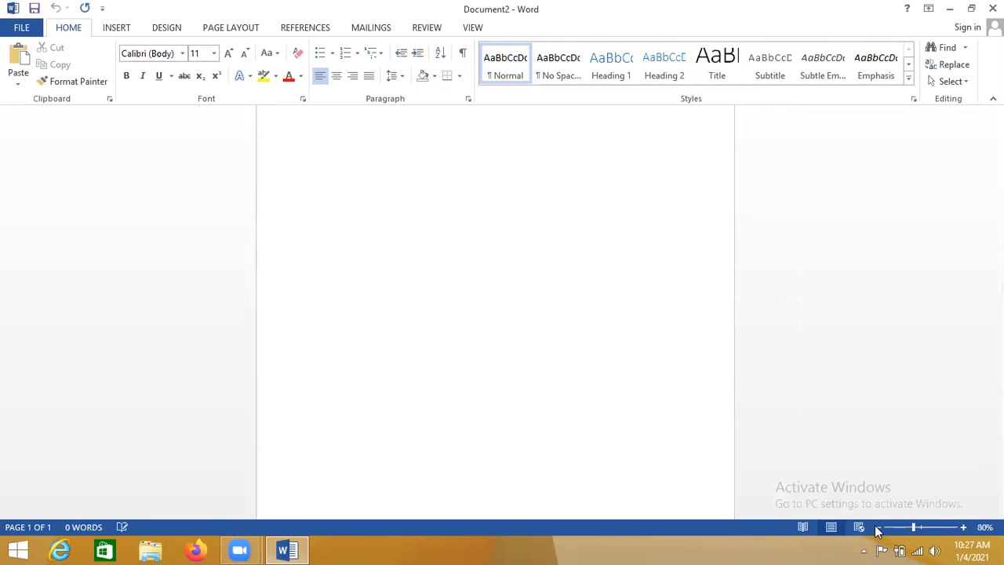
click(878, 527)
click(877, 527)
click(877, 528)
click(877, 527)
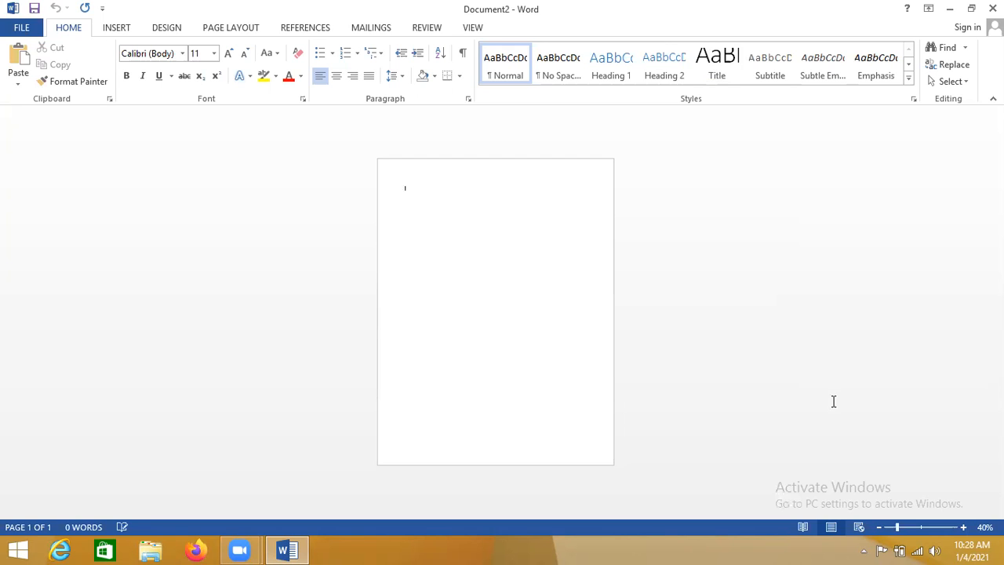
Zoom in to 108% and enter the file extensions .doc and .docx on separate lines of the blank document
click(922, 530)
text(.doc)
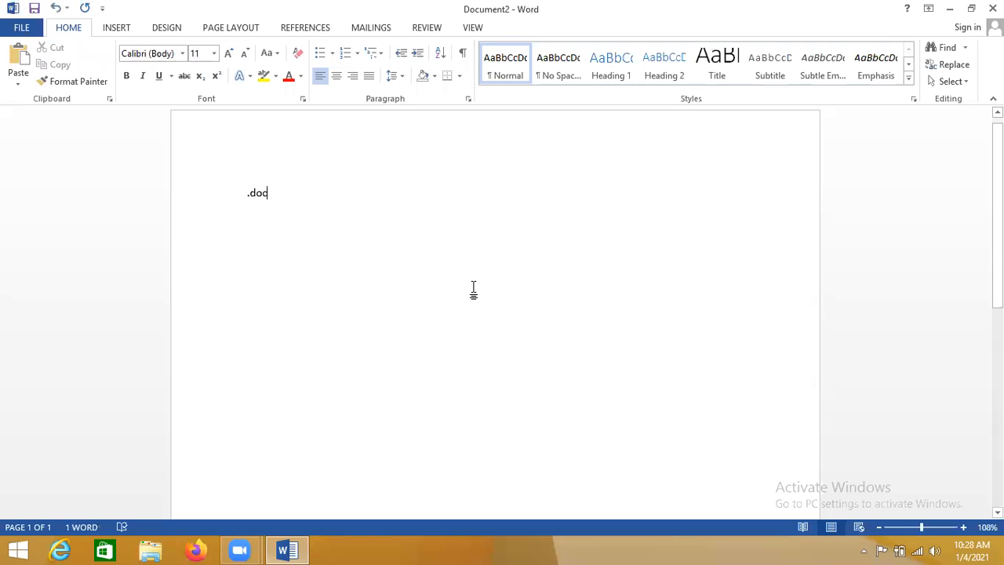
key(Return)
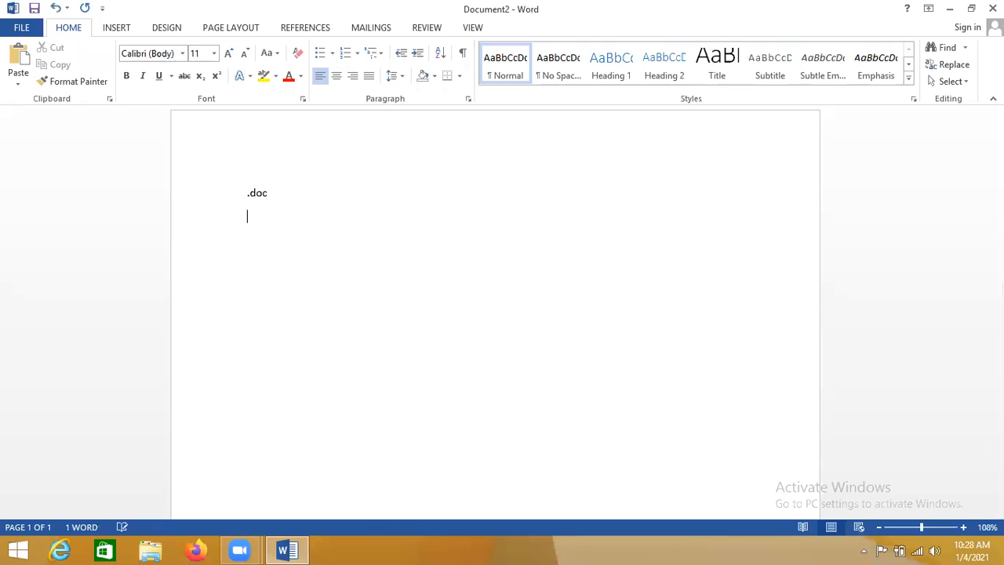
text(.docx)
key(Return)
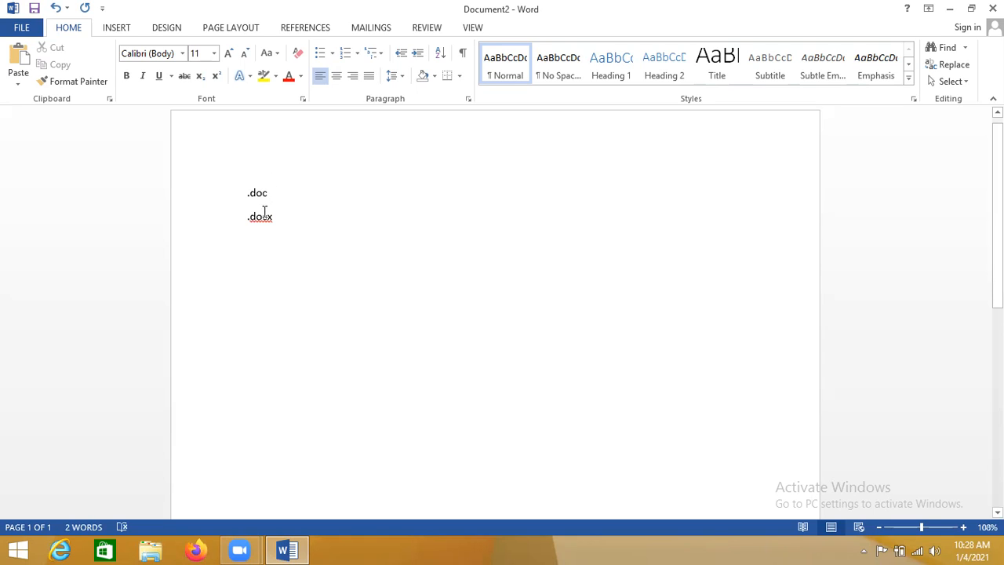
Label the .doc line "Ms word 2007" and add spacing between the label and the extension
double_click(262, 218)
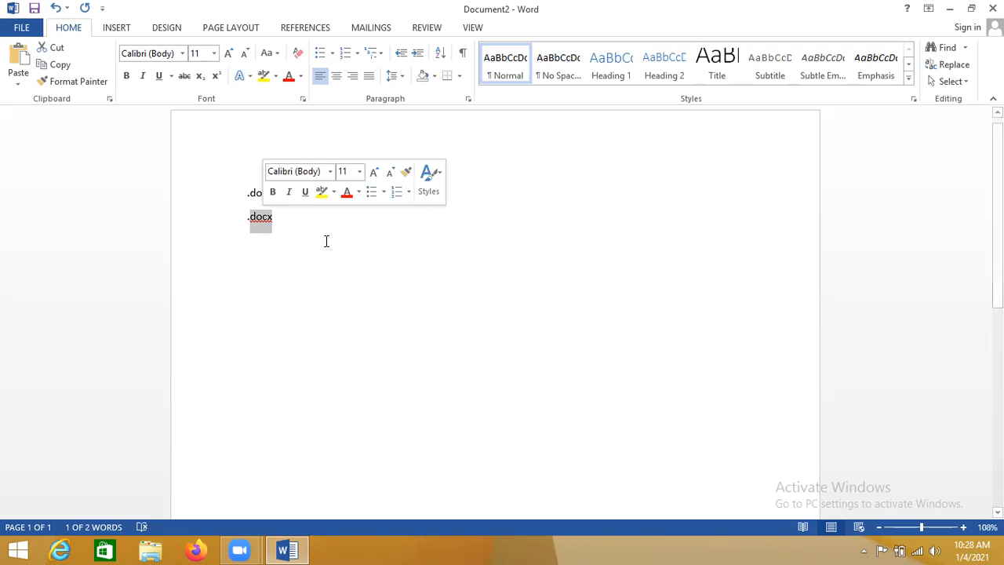
click(284, 225)
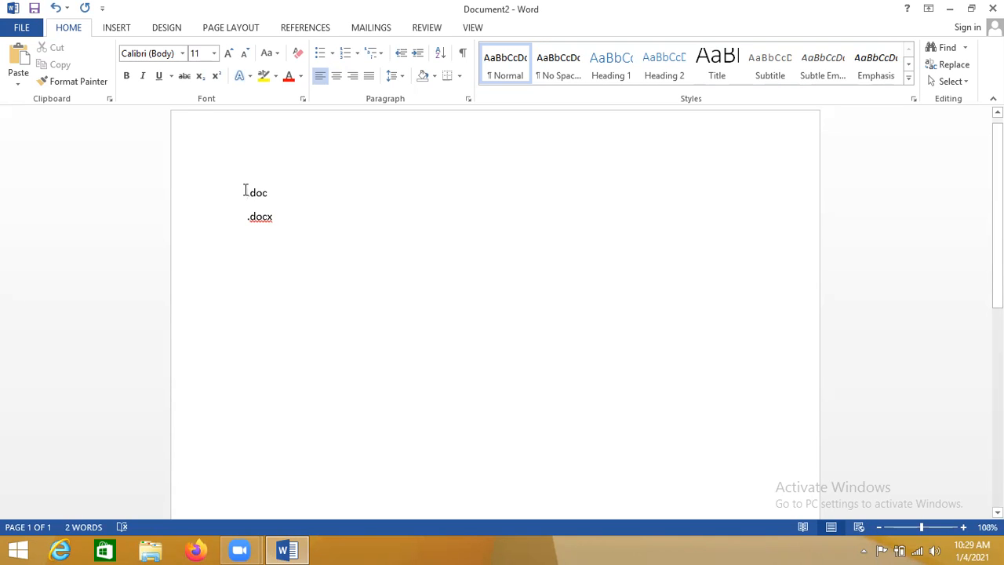
click(247, 192)
text(200)
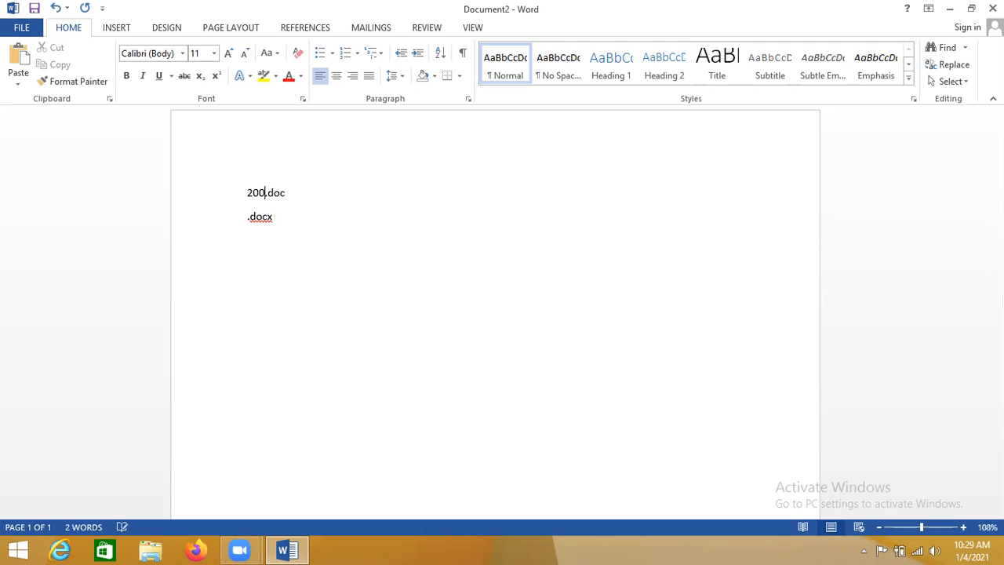
text(7)
key(Left)
text(Ms word)
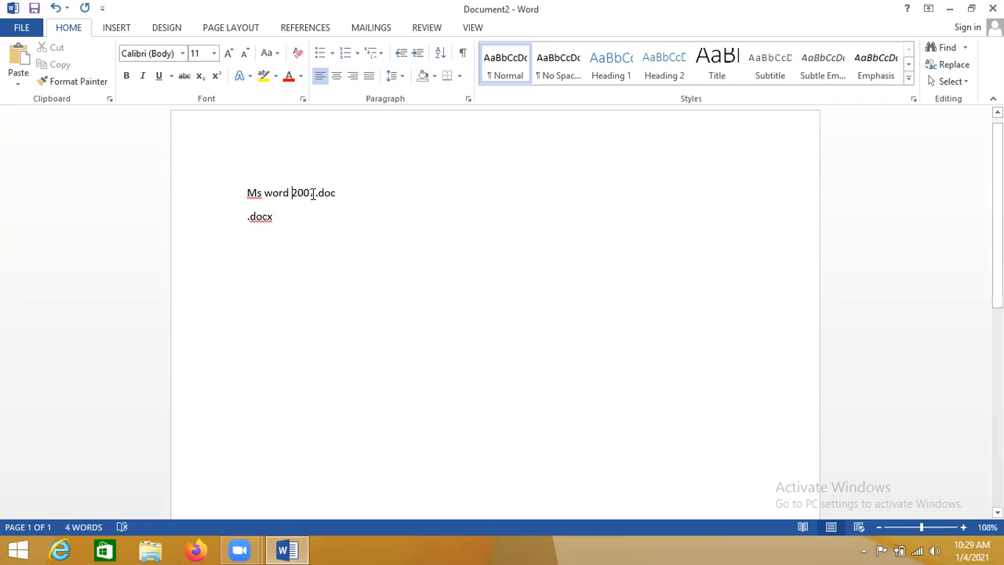
click(313, 194)
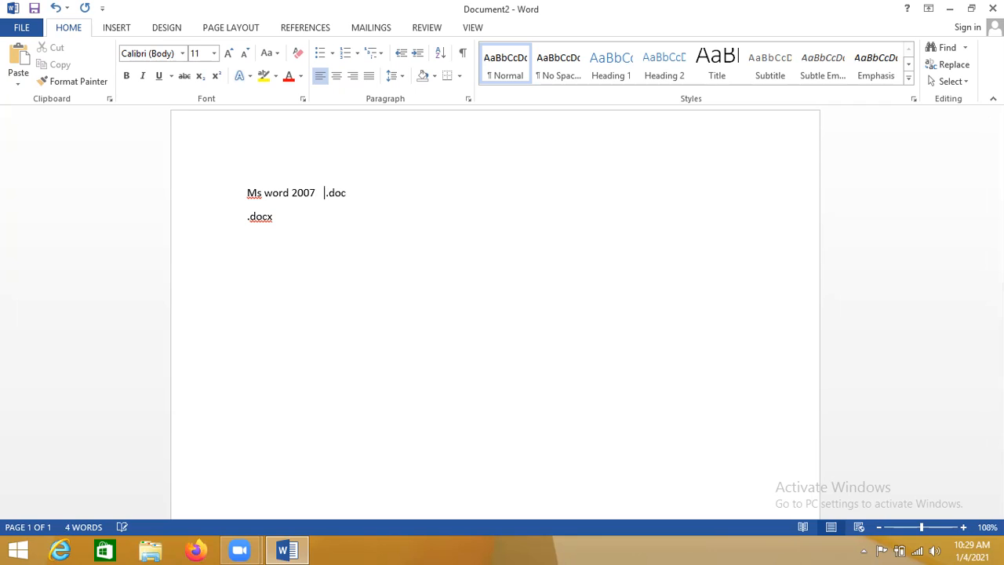
Label the .docx line "Msword 2016", with a space before the extension
click(244, 216)
text(Ms201)
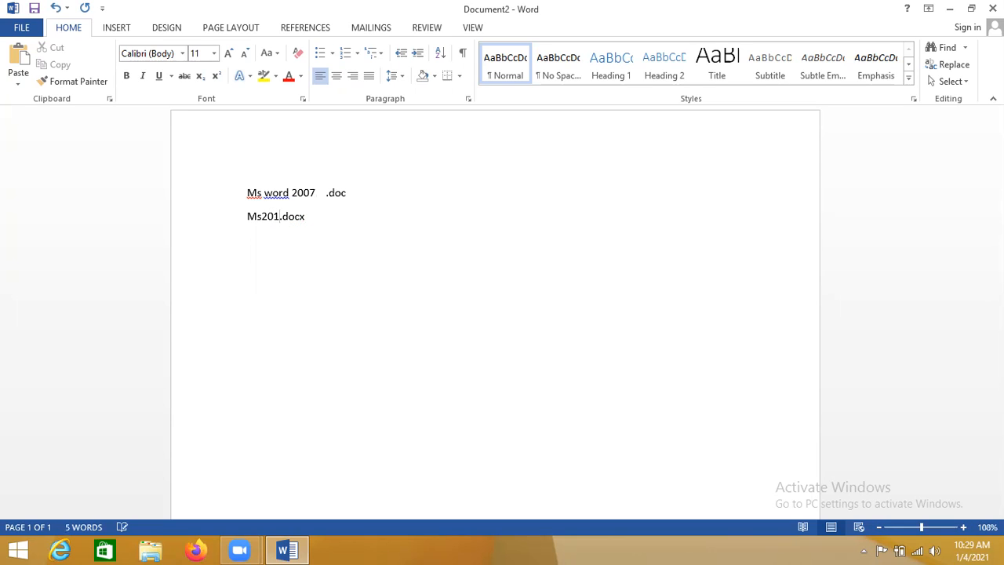
text(6)
click(261, 216)
text(word)
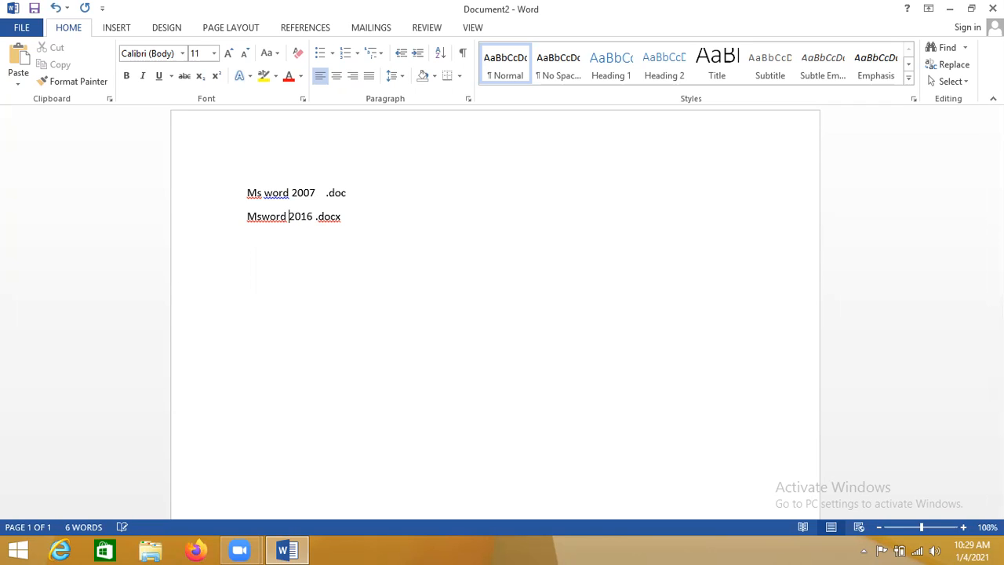
click(335, 217)
key(Delete)
key(ctrl+z)
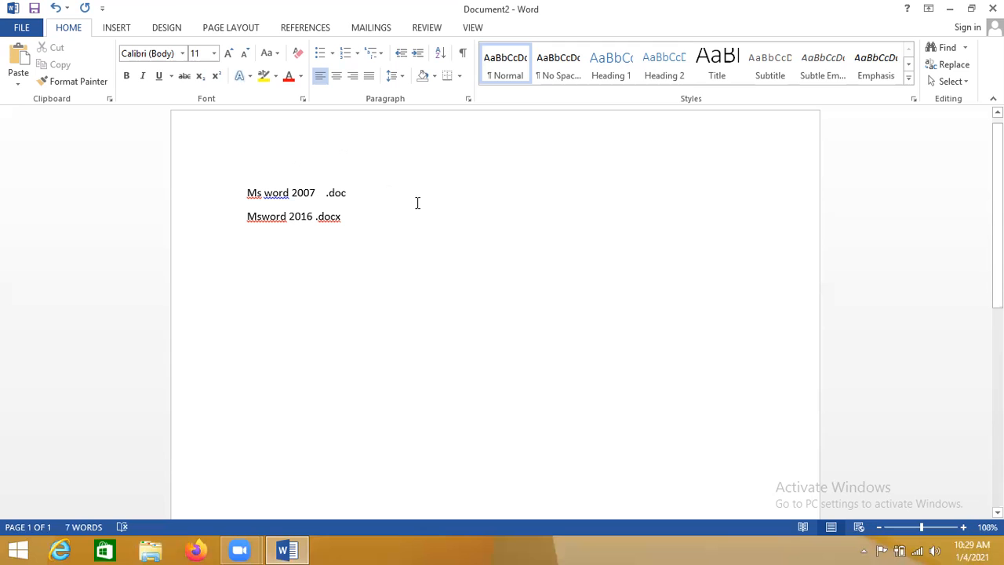
Open the Save As dialog for the Desktop folder and look at the proposed file name
click(28, 32)
click(29, 147)
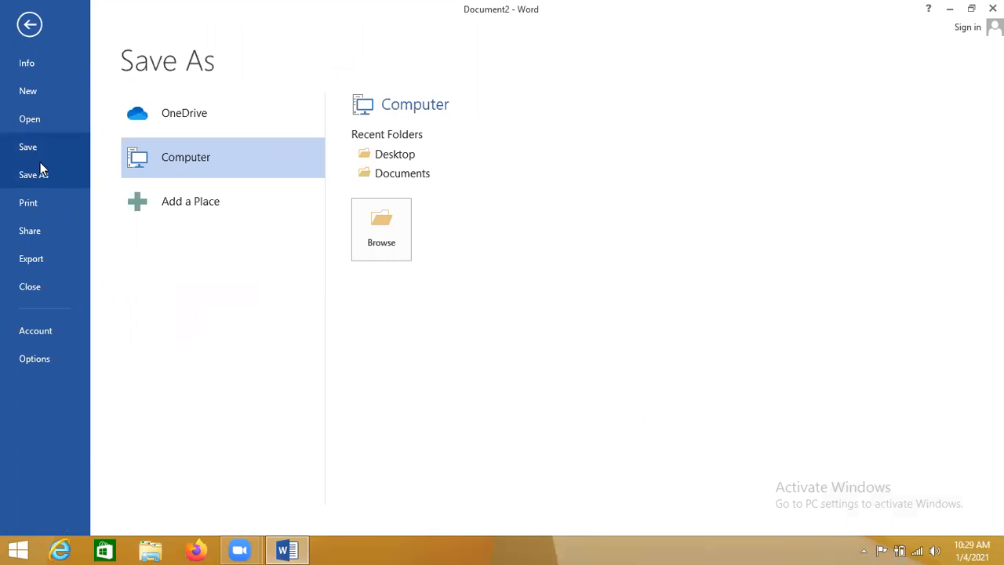
click(40, 149)
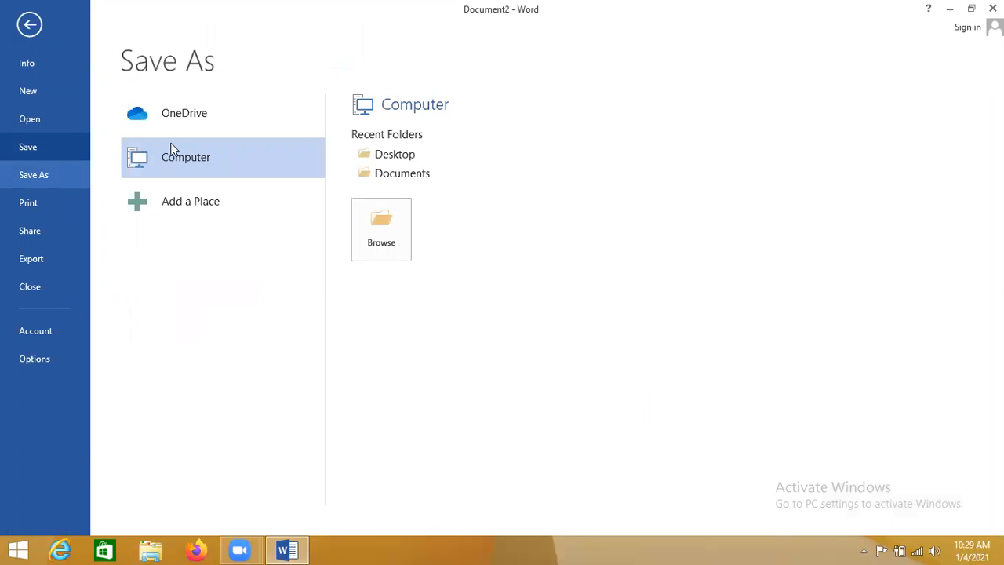
click(407, 154)
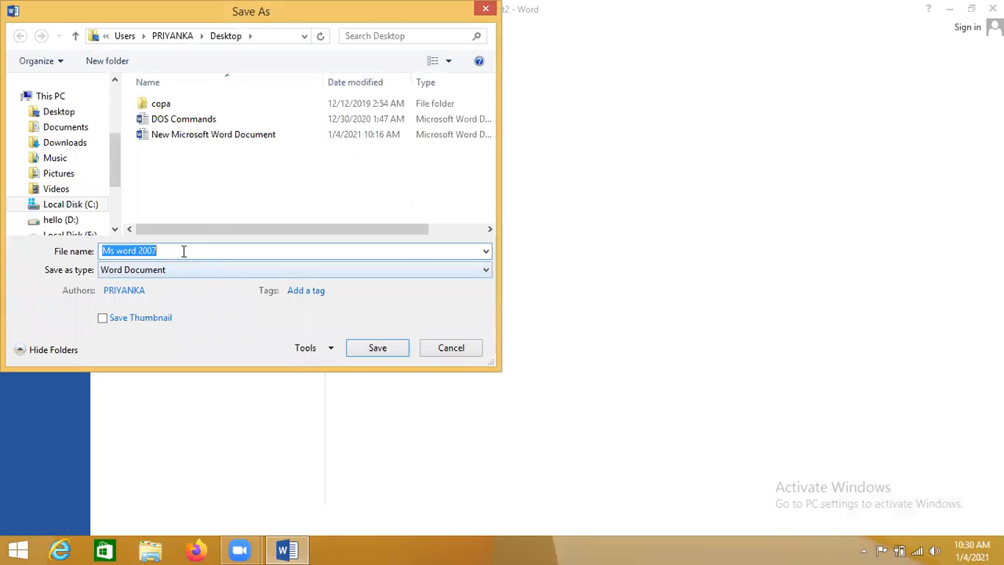
click(183, 251)
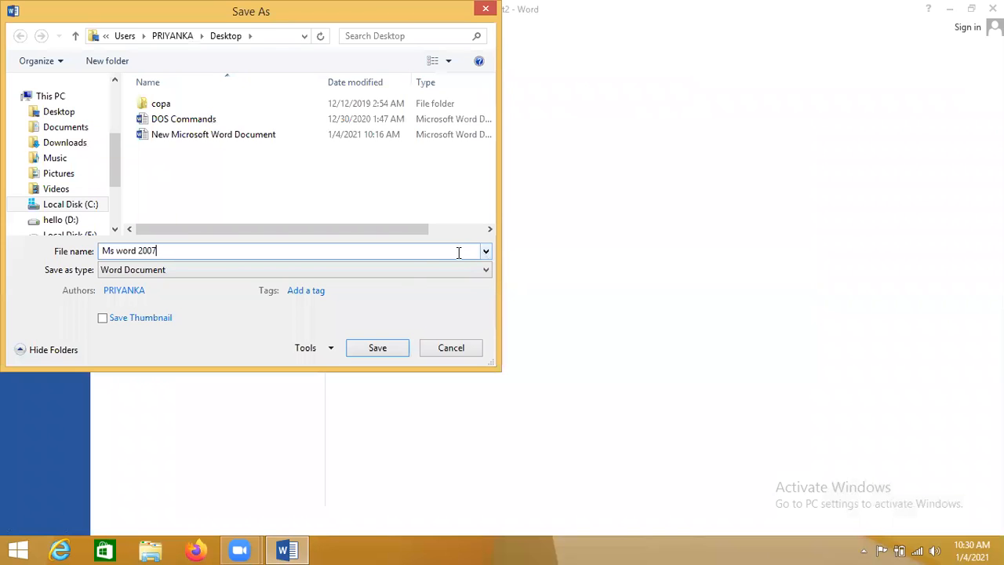
Examine the file types available for saving, including Word 97-2003 Document, then cancel the save and return to the document
click(396, 270)
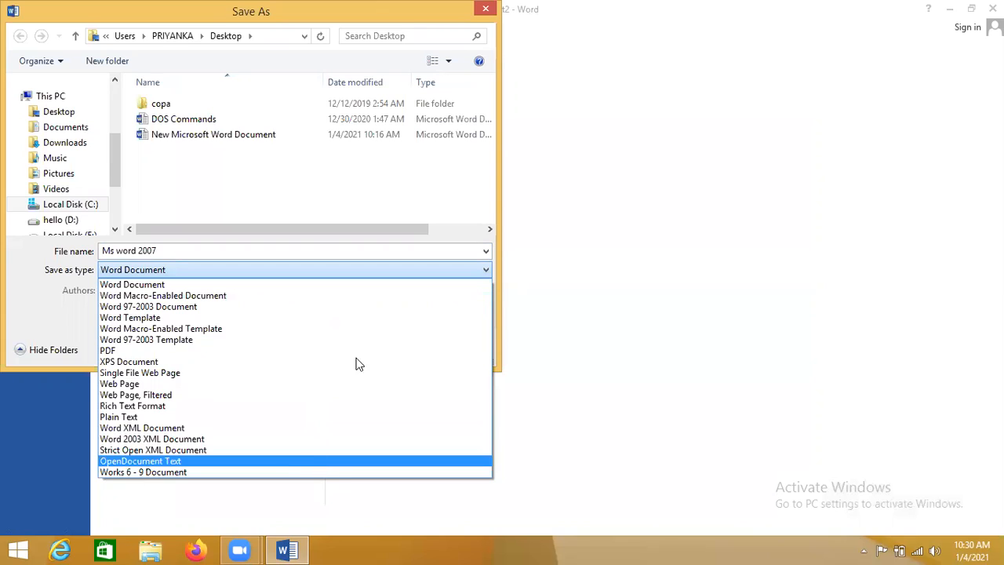
click(514, 127)
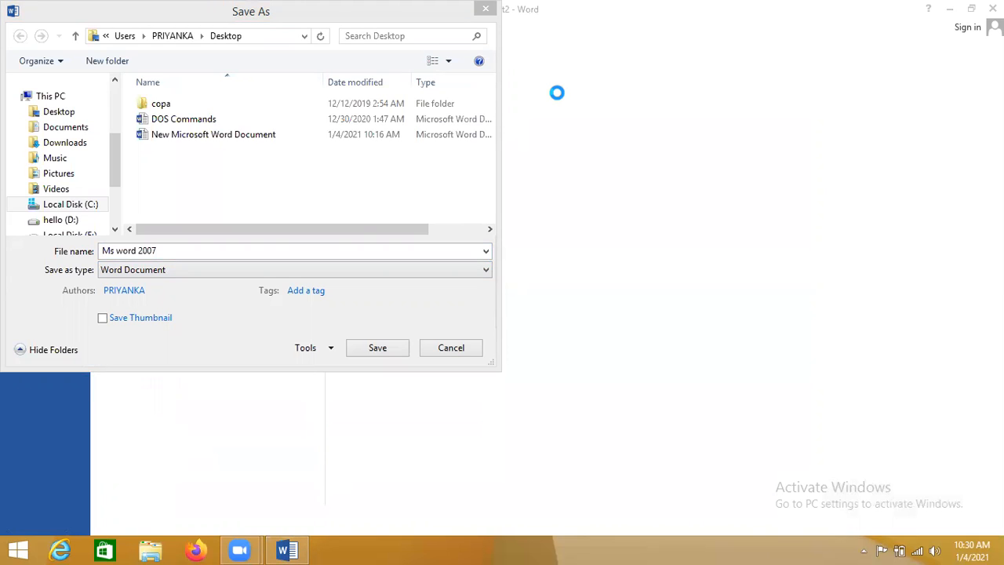
click(237, 272)
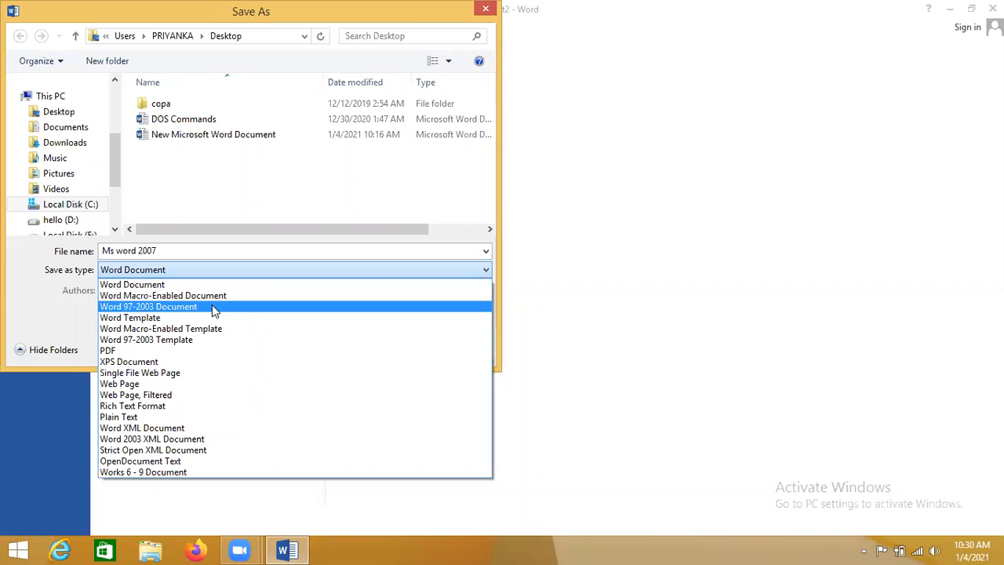
click(565, 164)
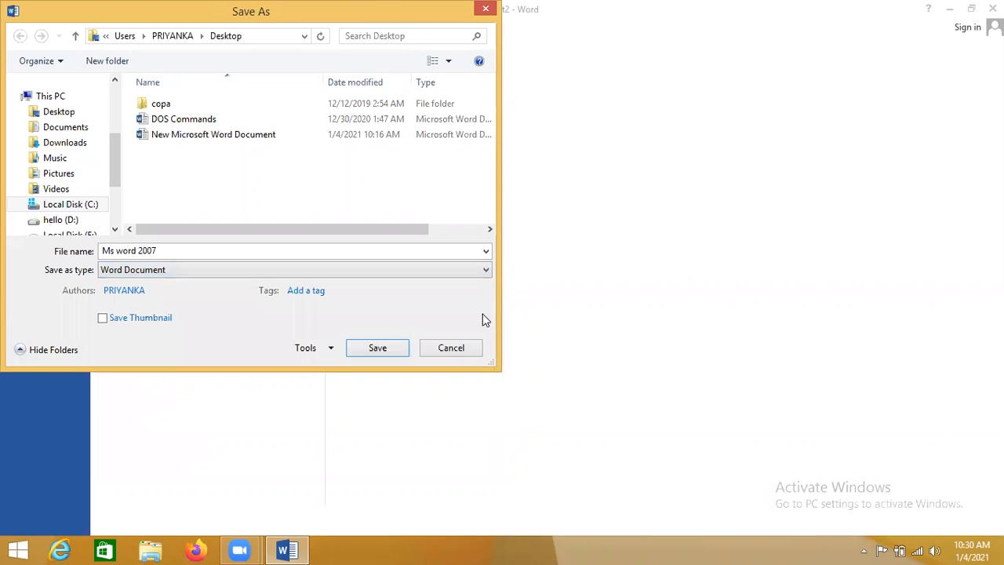
click(457, 344)
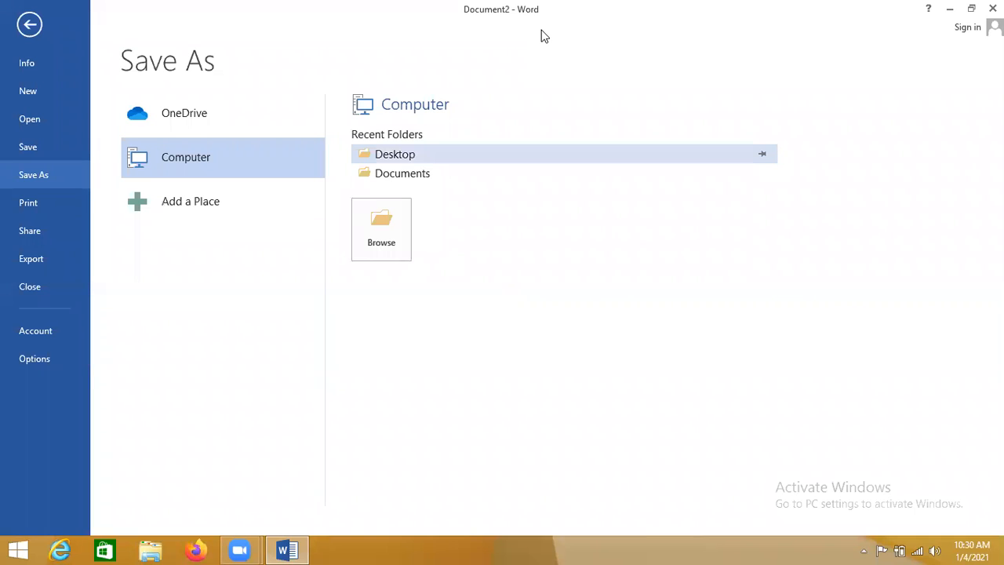
click(28, 27)
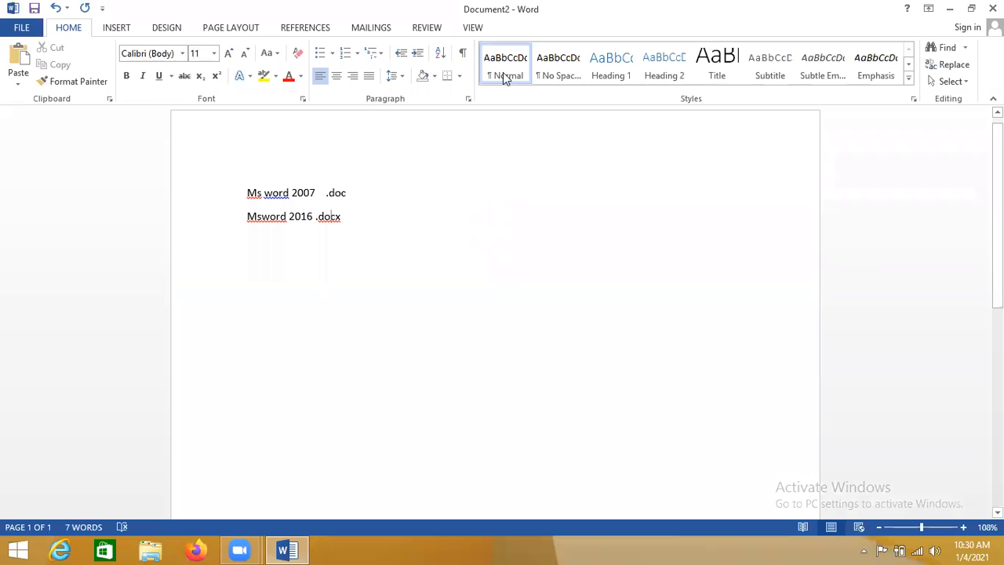
click(517, 33)
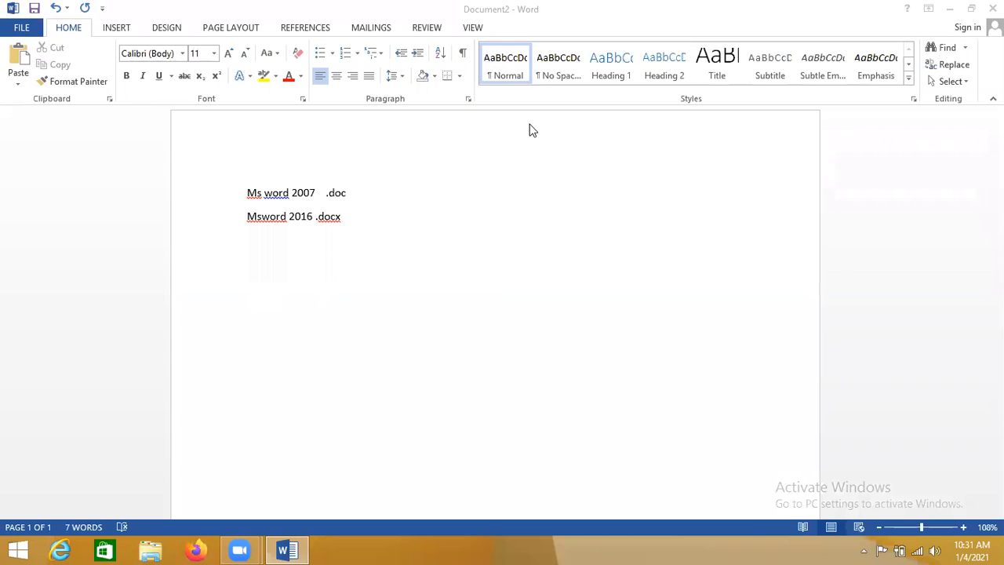
Delete all text from the document
click(281, 259)
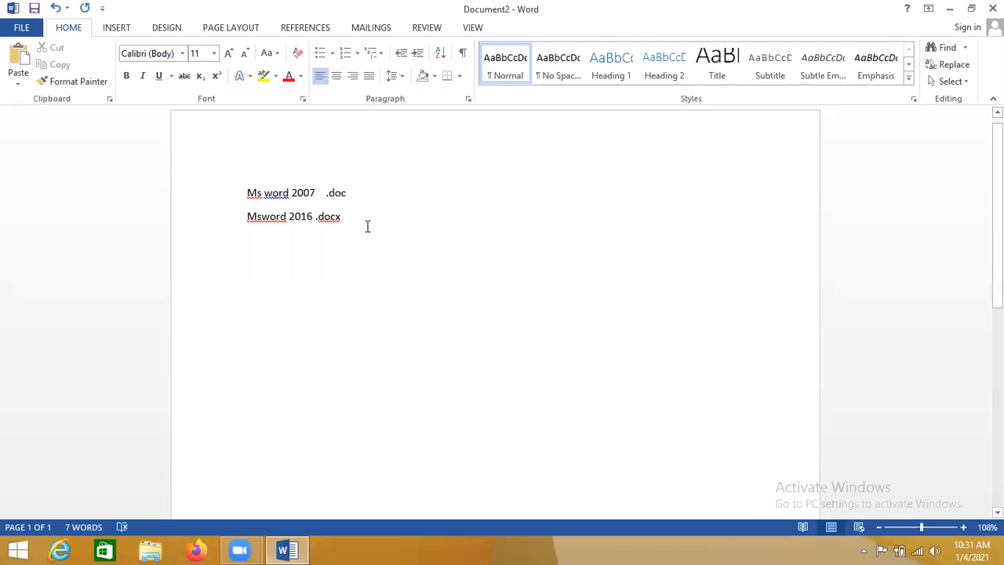
key(ctrl+a)
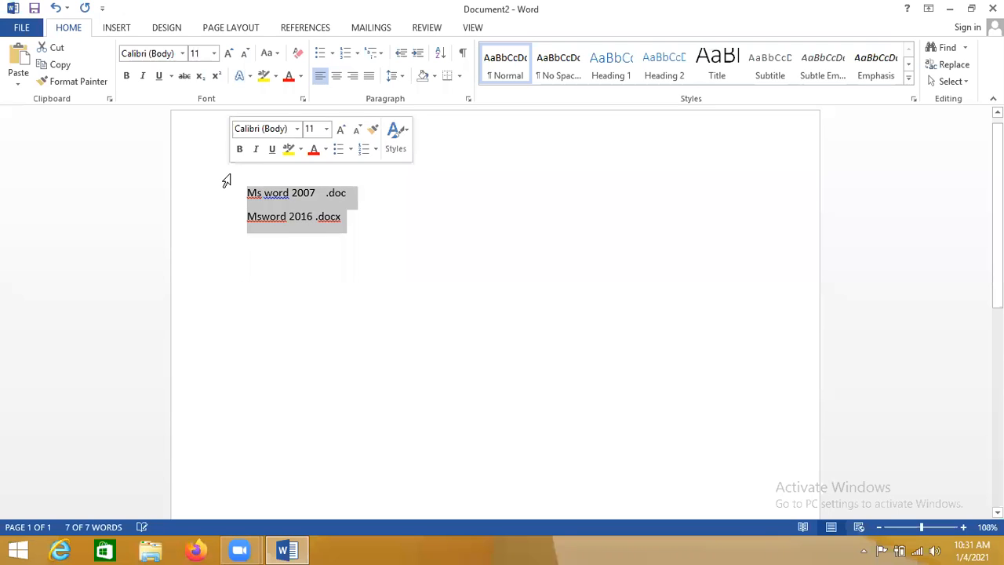
key(Delete)
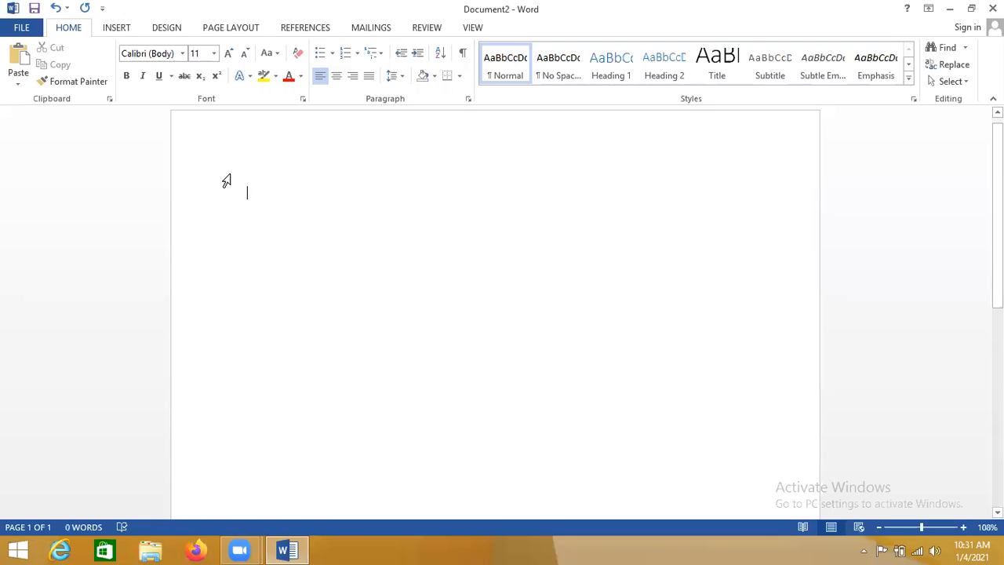
Generate sample paragraphs in the empty document with =rand()
text(=)
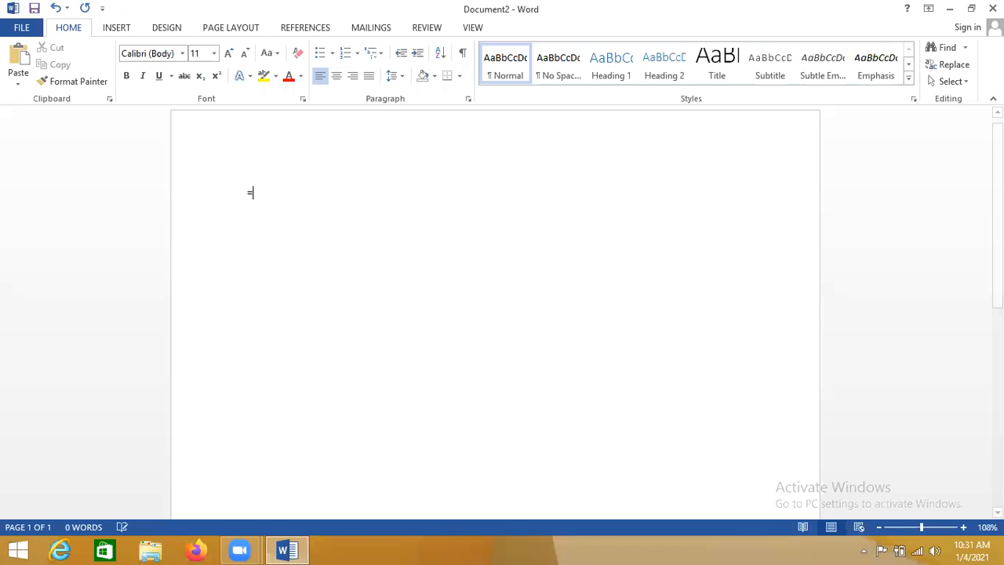
text(rad)
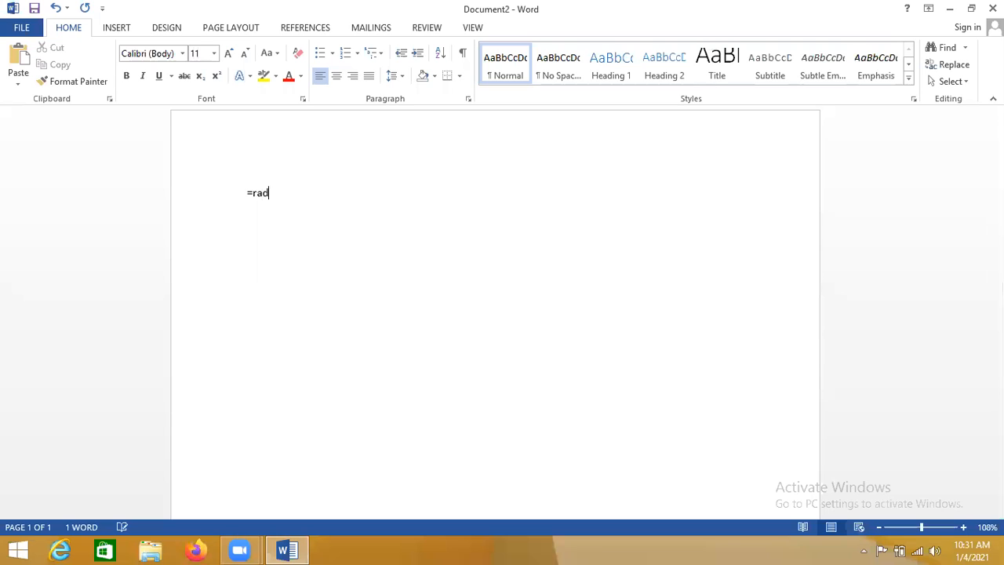
key(BackSpace)
text(nd())
key(Return)
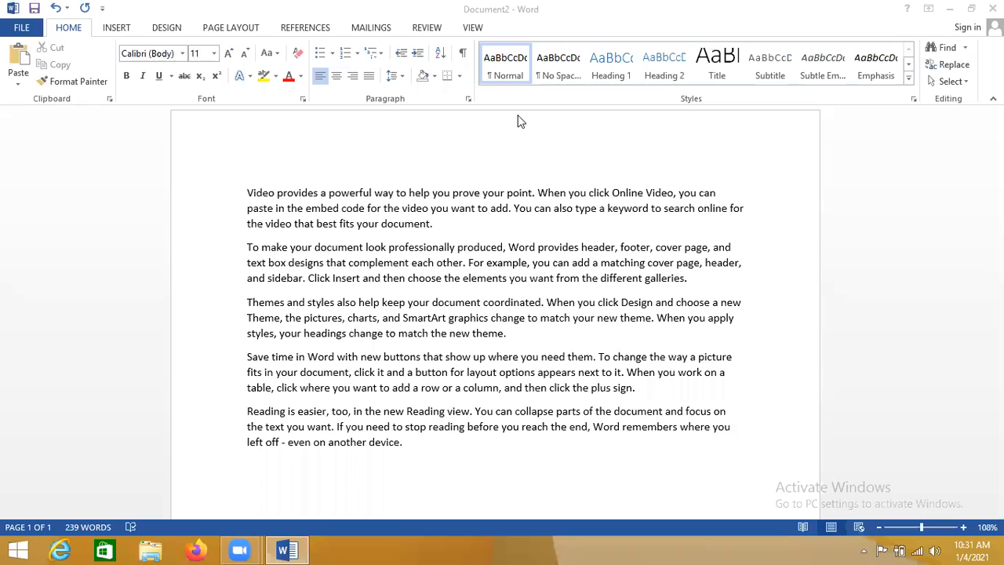
Select all five sample paragraphs and clear the selection again
click(249, 139)
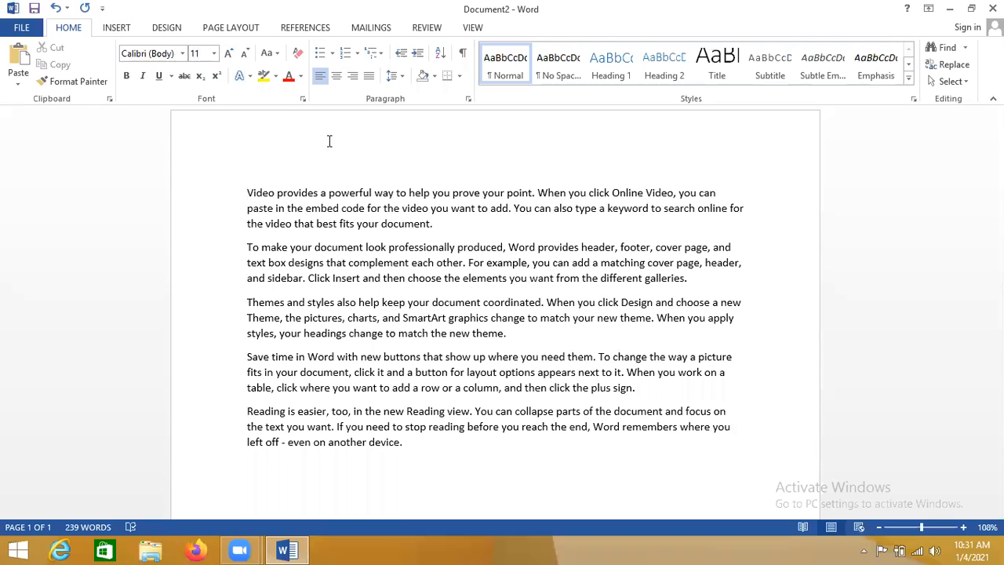
drag(246, 192, 401, 475)
drag(387, 411, 408, 459)
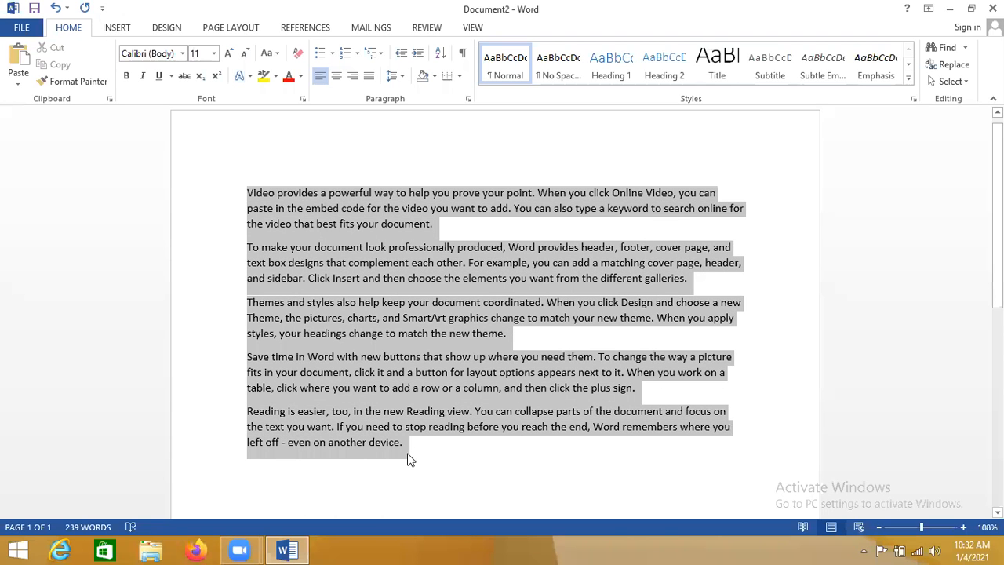
click(253, 174)
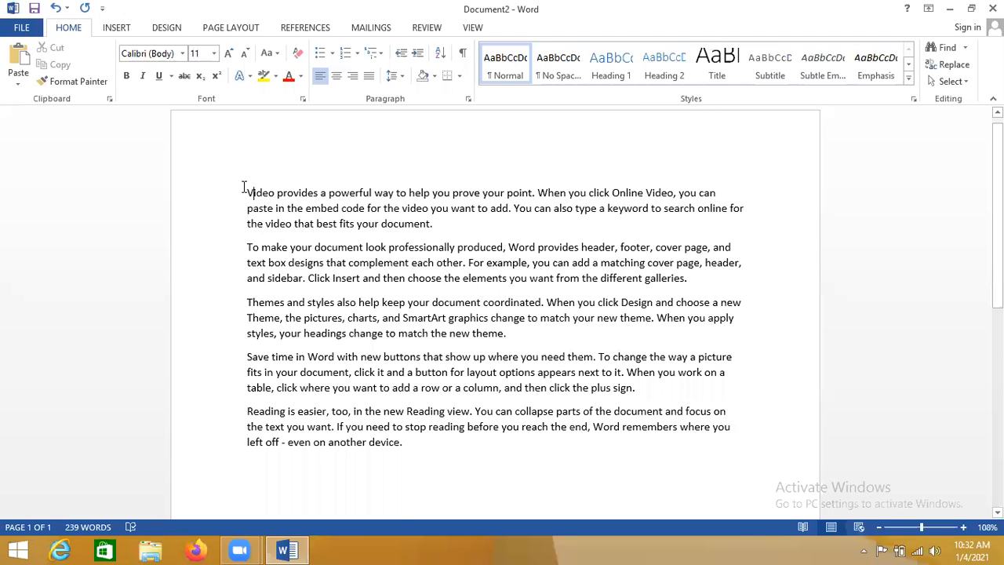
Examine the theme fonts and the full range of available fonts, then close the font list without choosing one
click(182, 53)
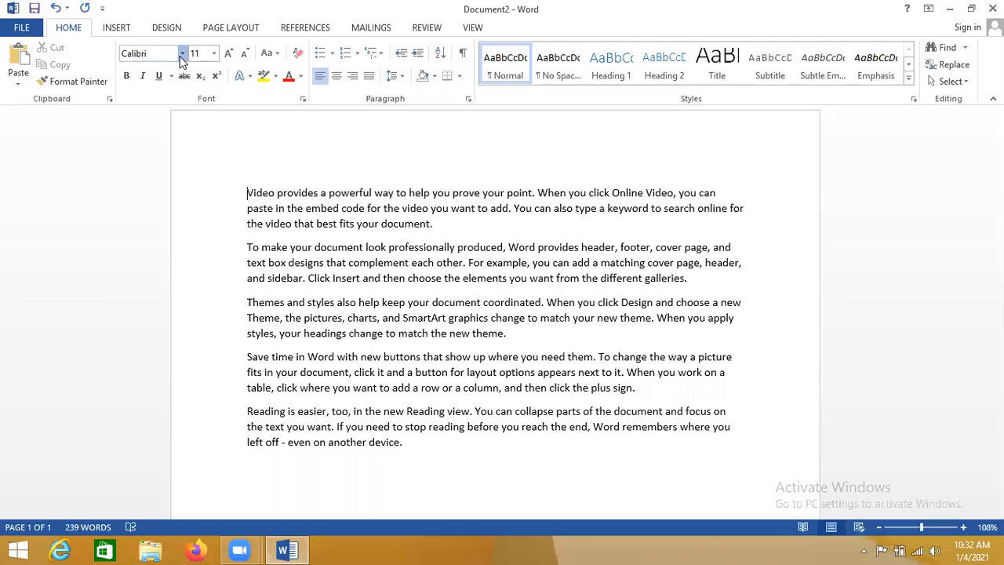
click(182, 55)
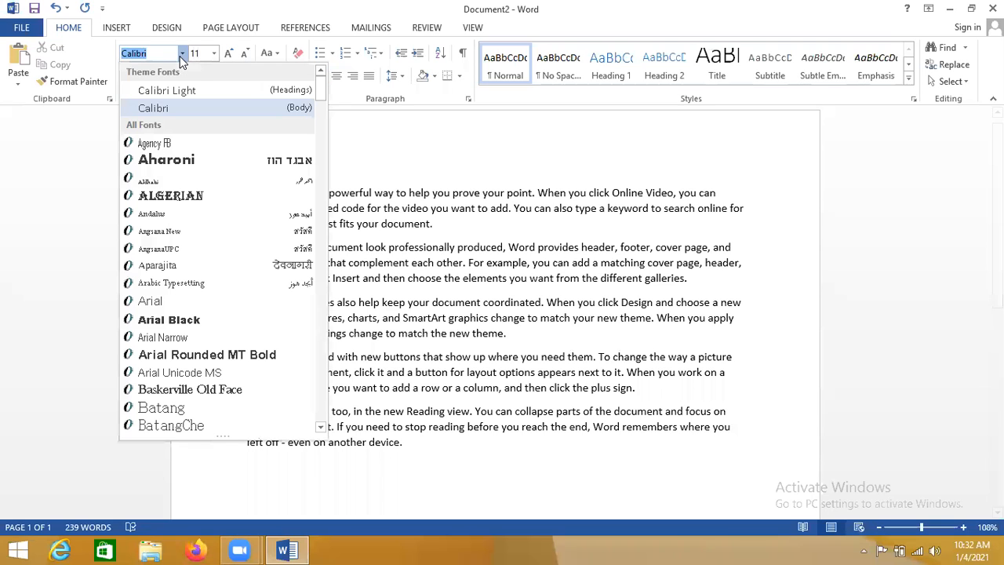
drag(321, 89, 319, 161)
scroll(314, 267, down, 20)
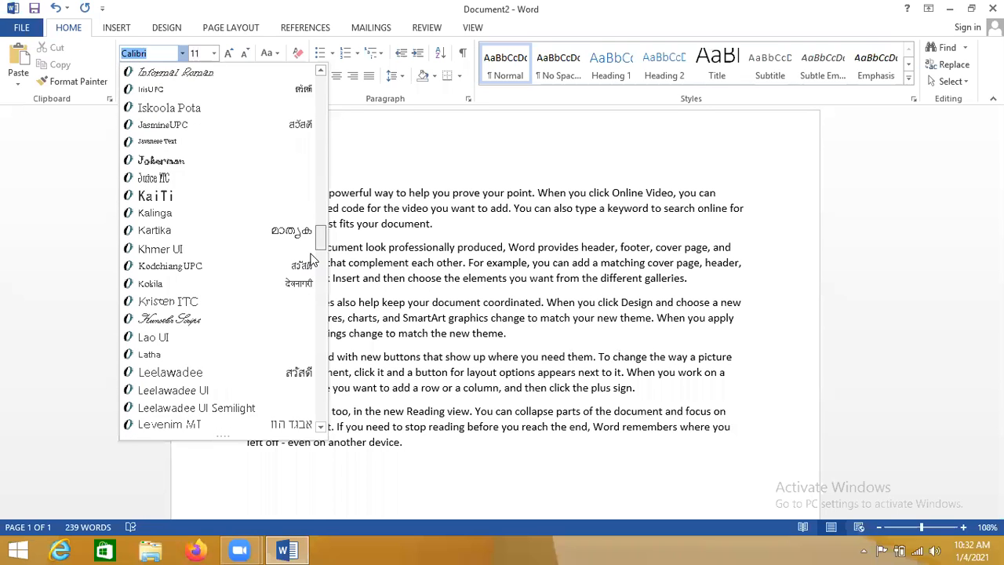
scroll(314, 272, down, 5)
scroll(314, 305, down, 10)
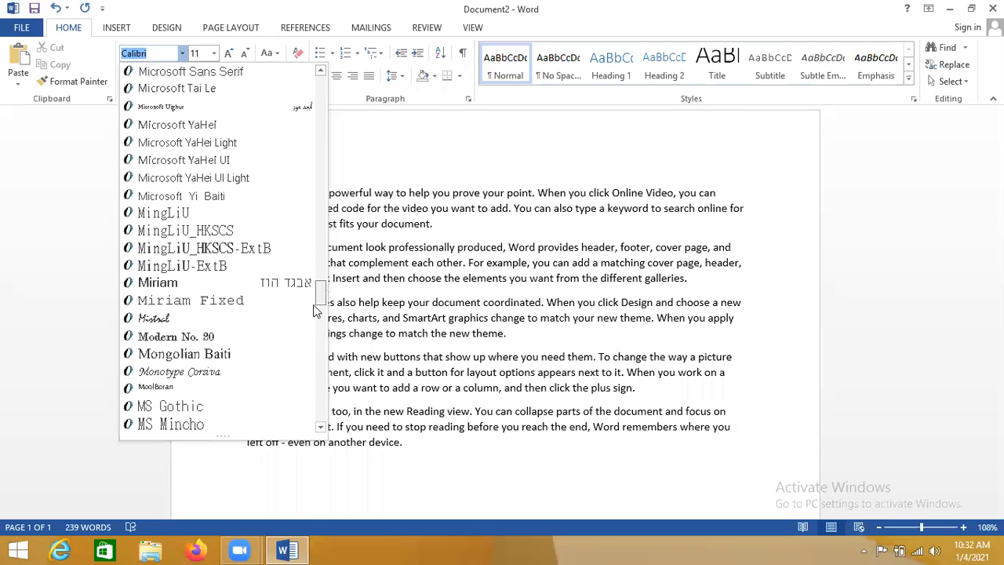
mouse_move(321, 312)
mouse_down()
mouse_move(324, 380)
mouse_move(285, 78)
mouse_up()
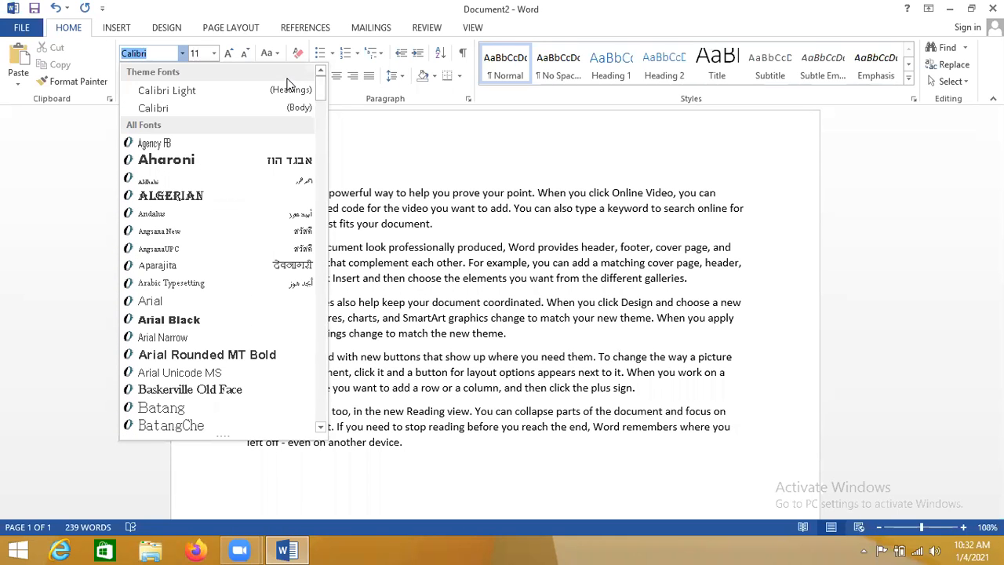
click(397, 153)
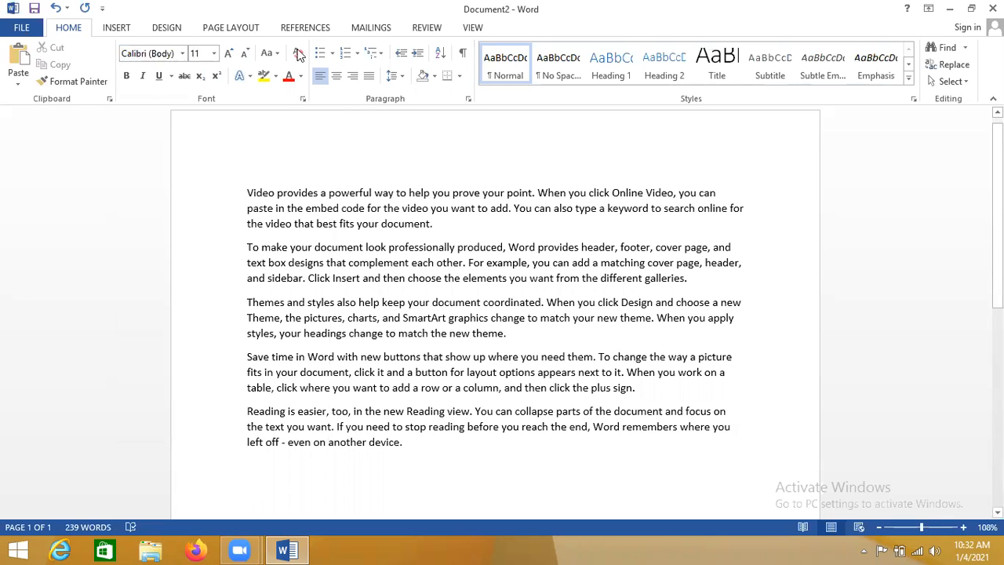
click(181, 55)
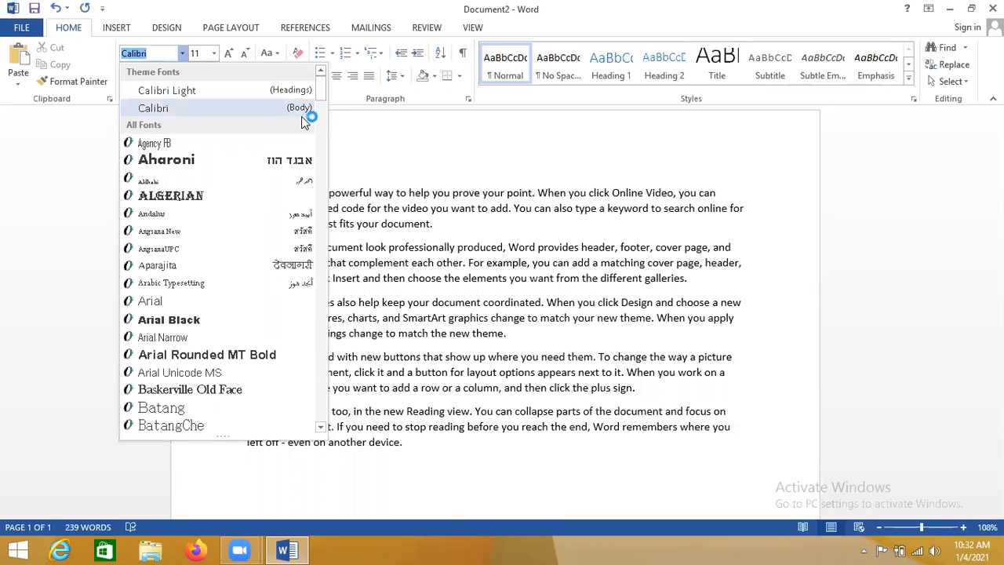
click(380, 161)
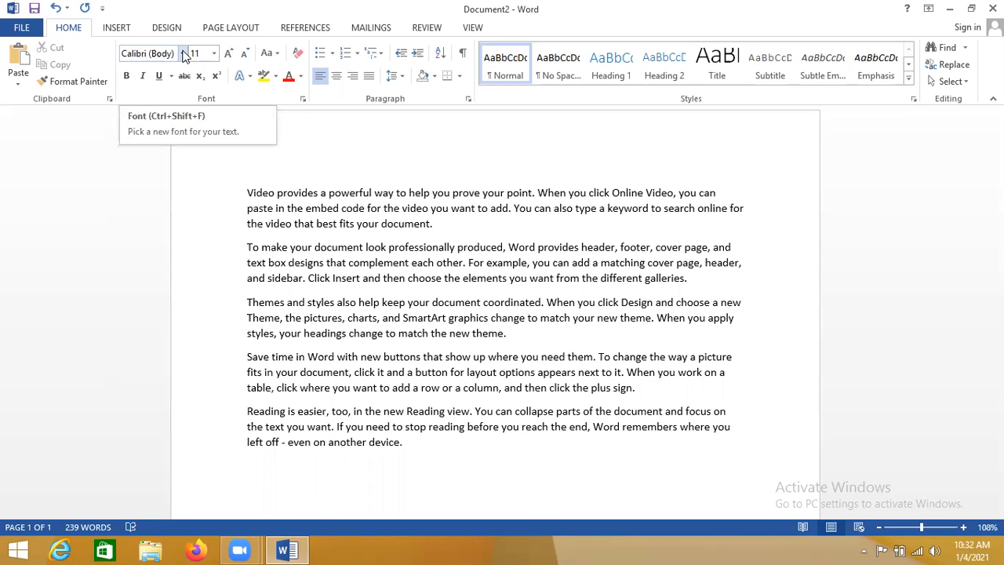
Set the text from the start of the document through "Click" in the second paragraph to font size 72
click(213, 53)
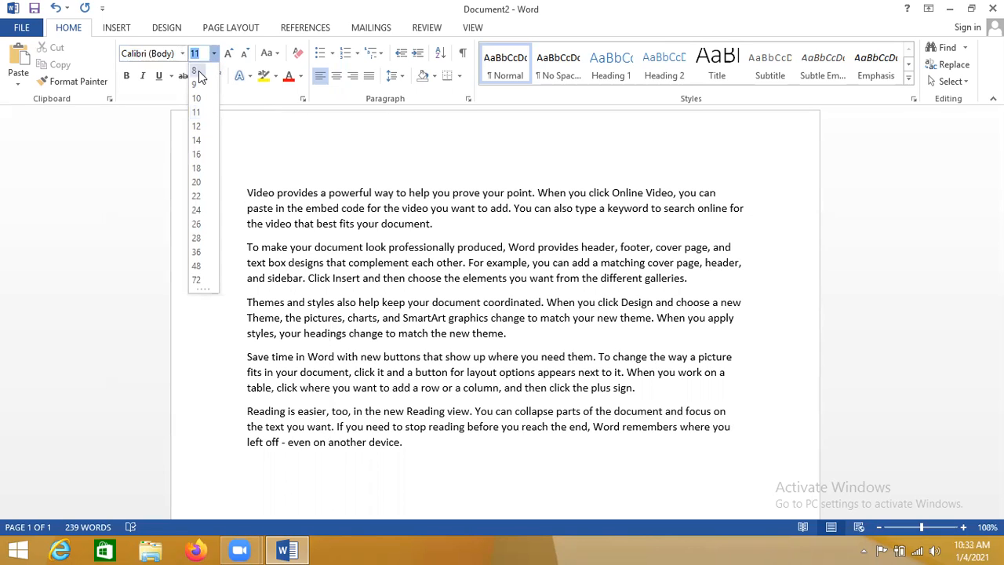
click(201, 284)
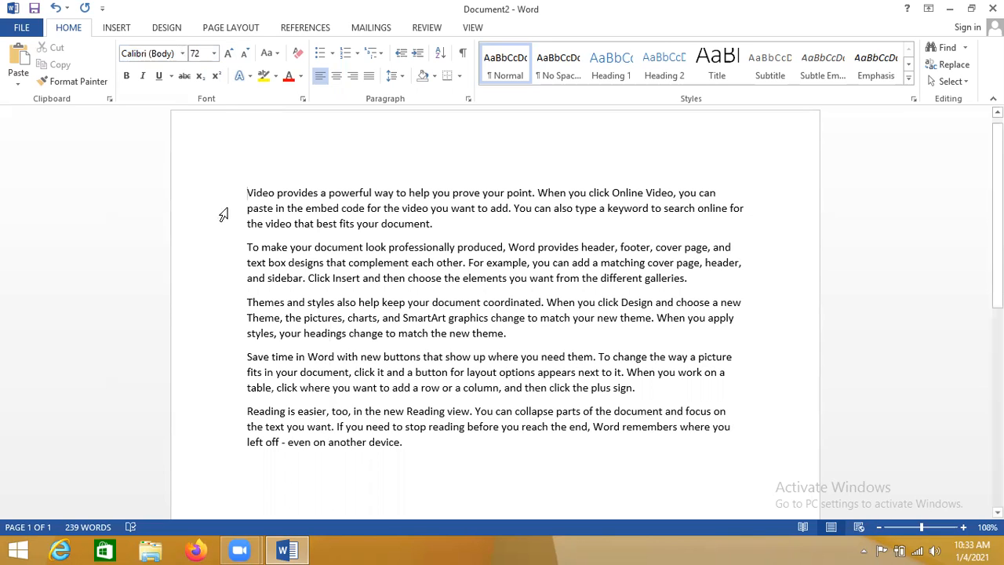
drag(241, 187, 330, 279)
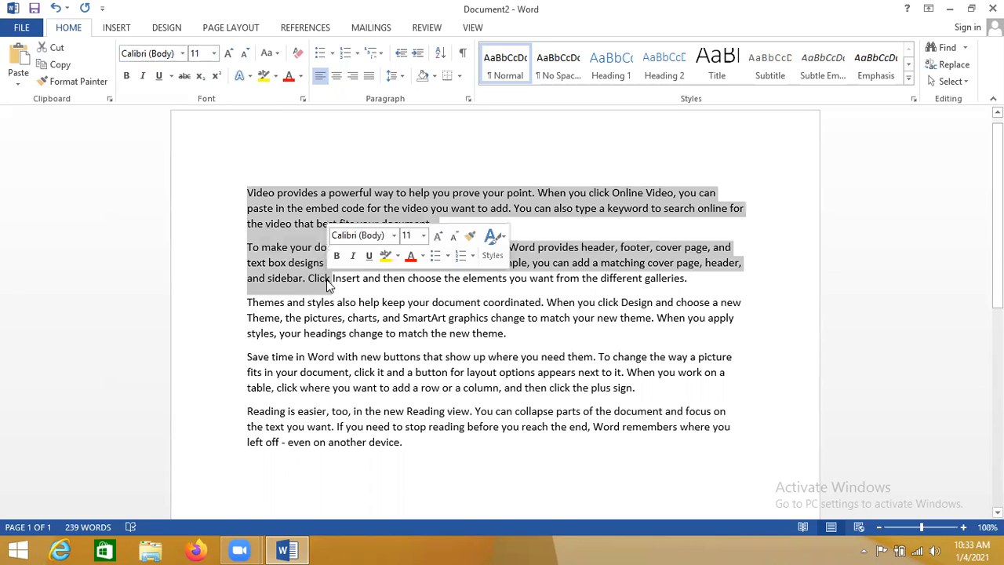
click(213, 53)
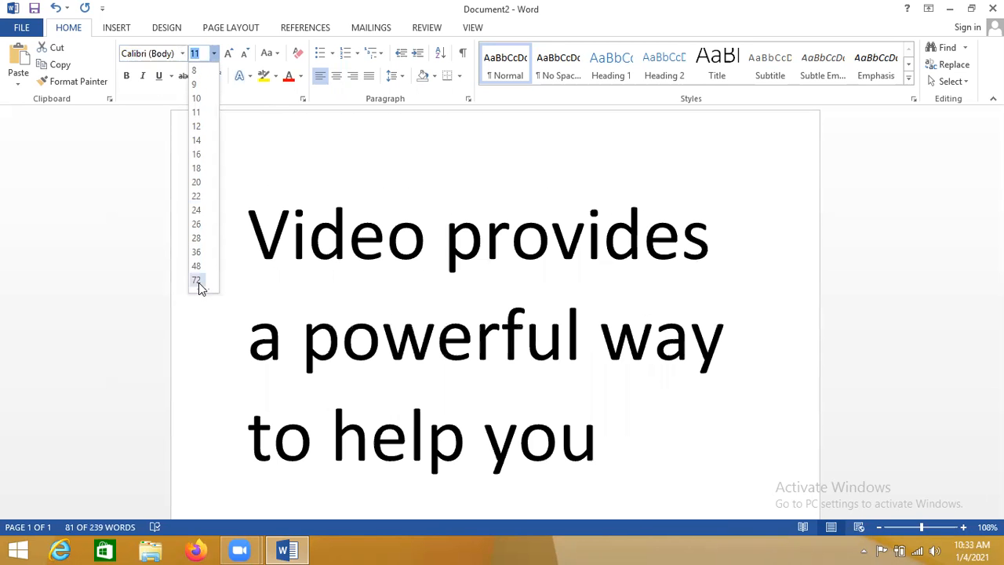
click(199, 283)
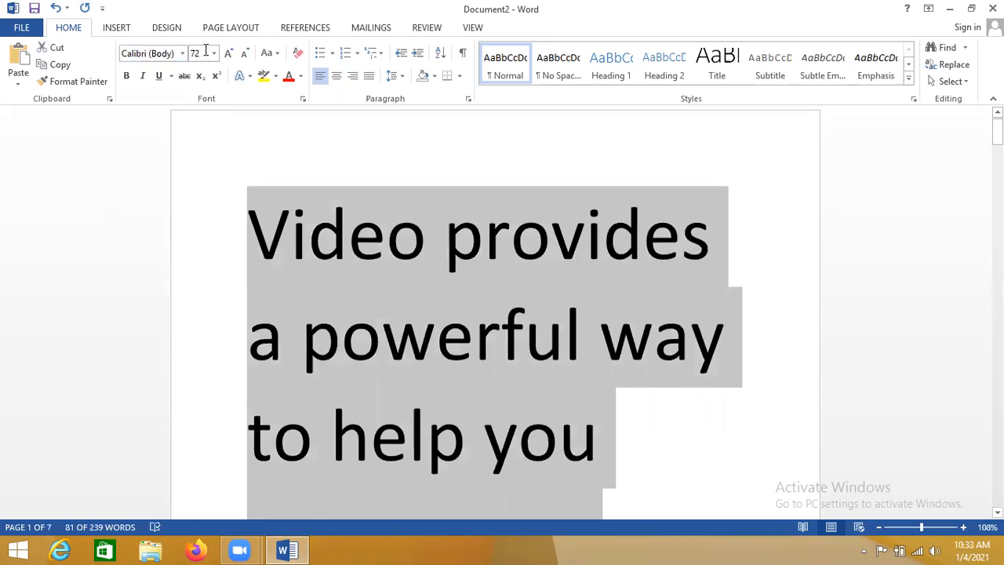
Check the largest preset font size, then enlarge the selected text in increments up to size 140
click(213, 53)
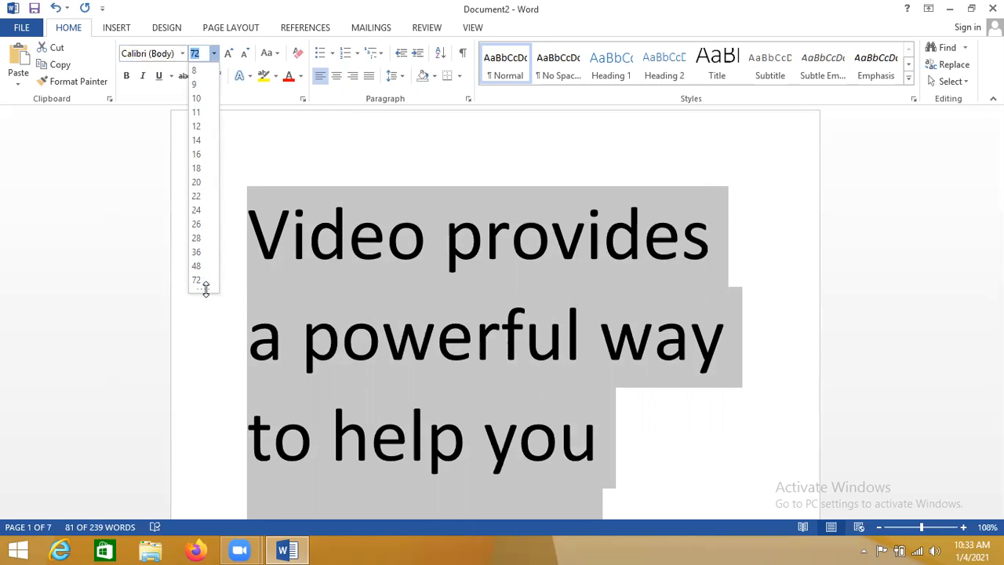
drag(206, 289, 209, 306)
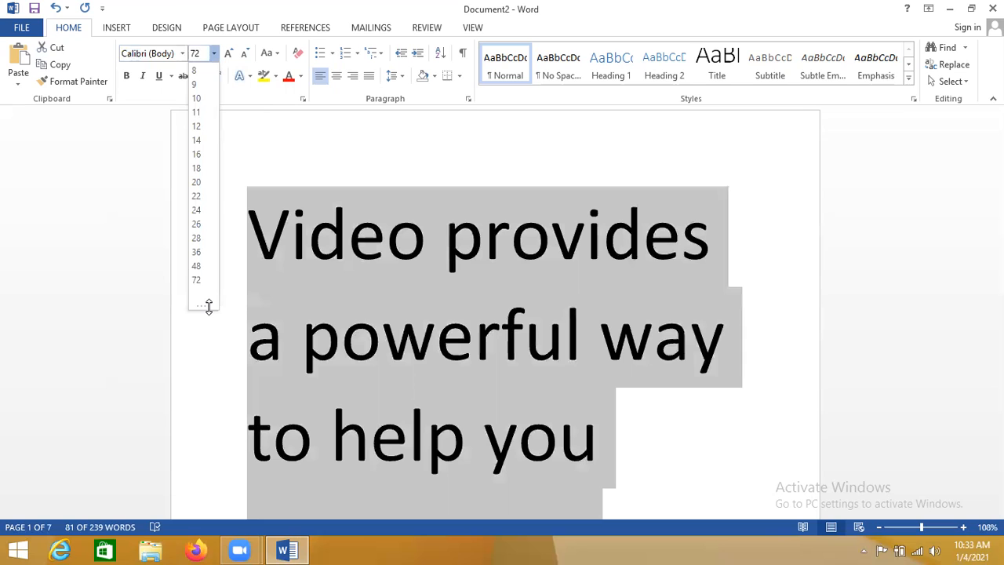
click(226, 56)
click(228, 59)
click(229, 59)
click(228, 59)
click(228, 59)
click(228, 58)
click(229, 59)
click(229, 59)
click(228, 59)
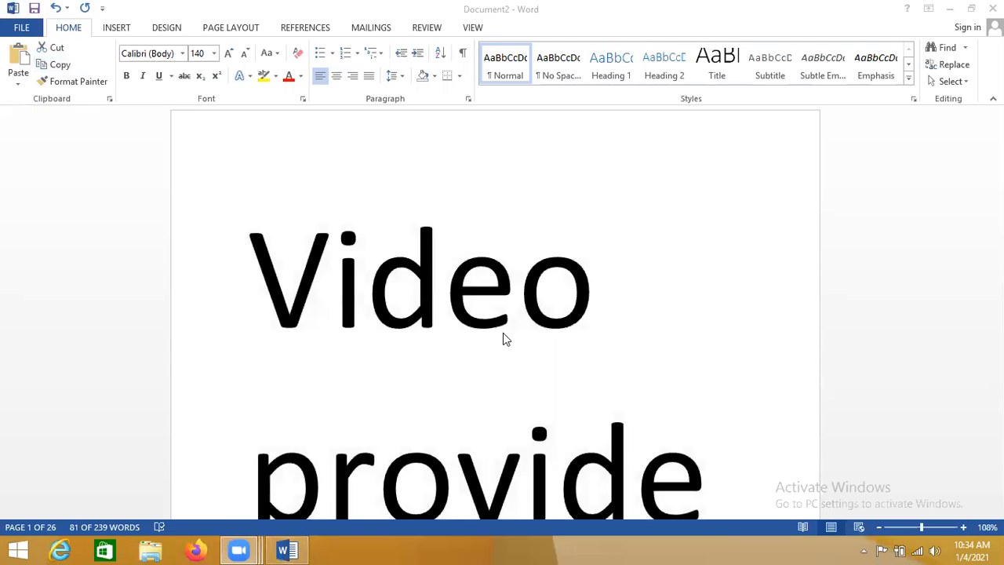
click(73, 68)
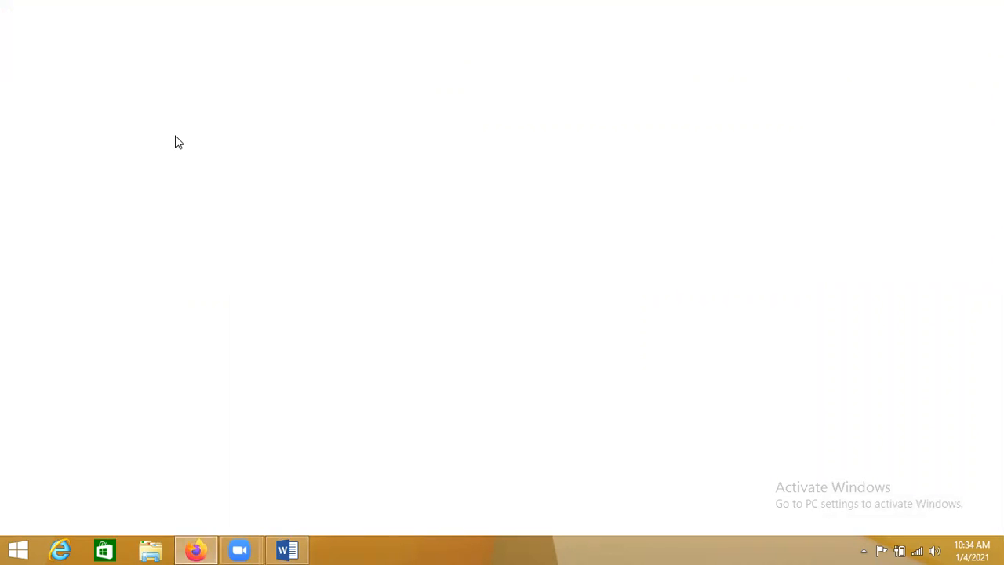
click(303, 549)
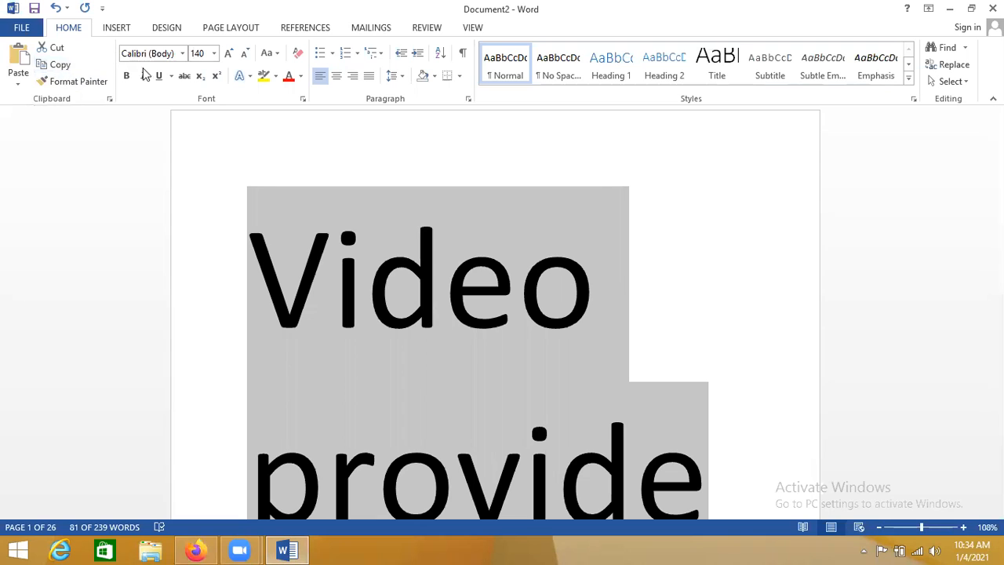
click(19, 87)
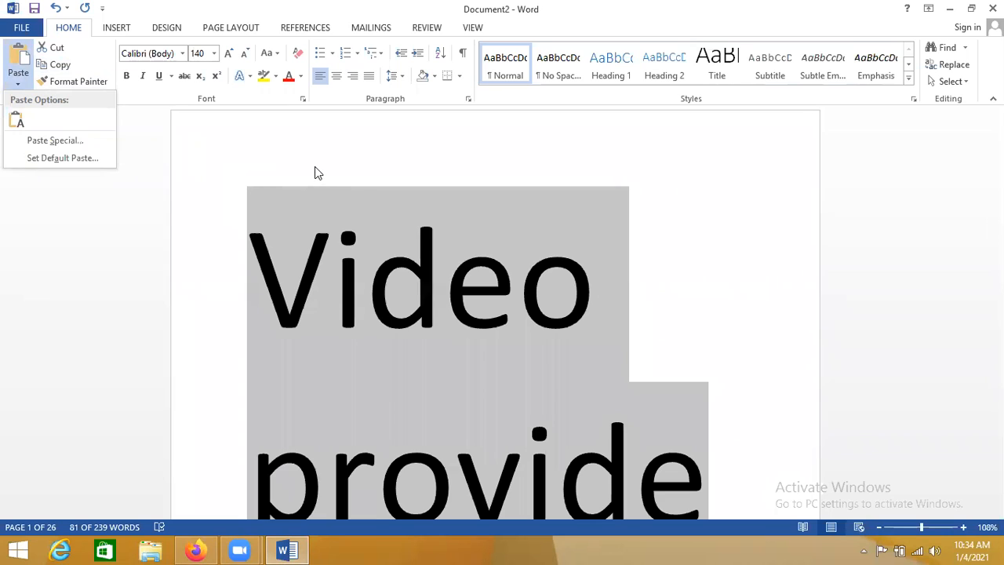
click(315, 167)
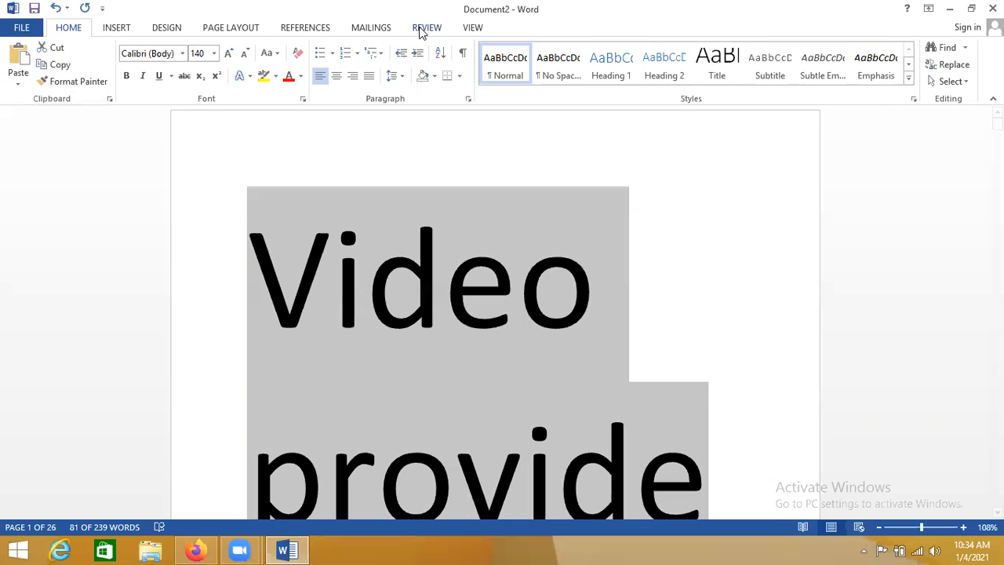
Delete the selected enlarged text from the start of the document
click(526, 69)
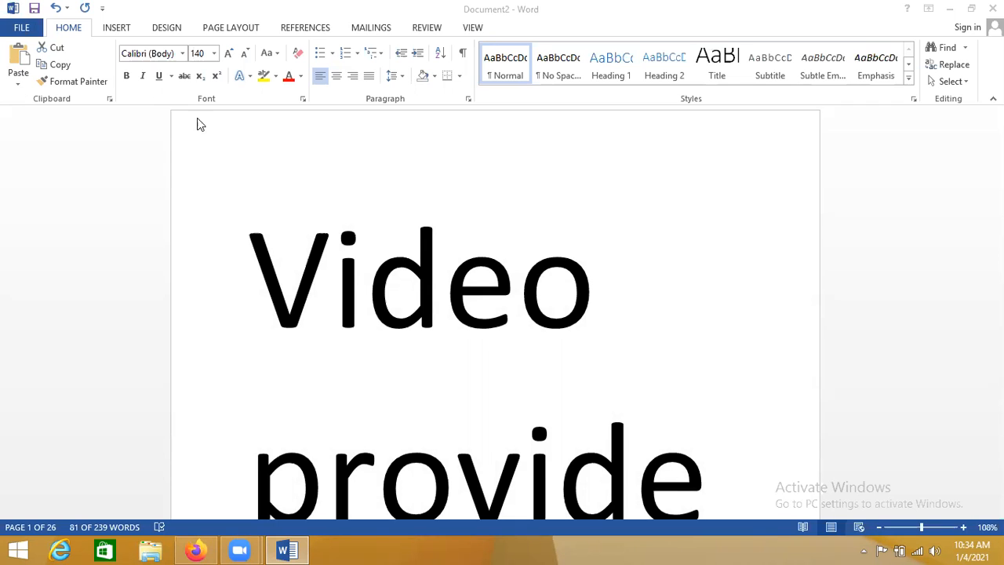
click(277, 169)
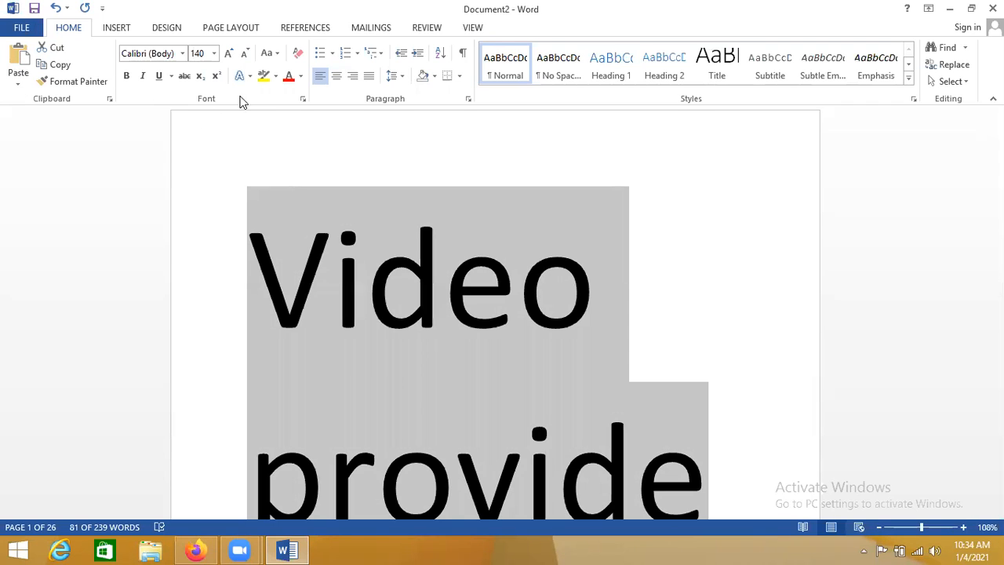
key(ctrl+z)
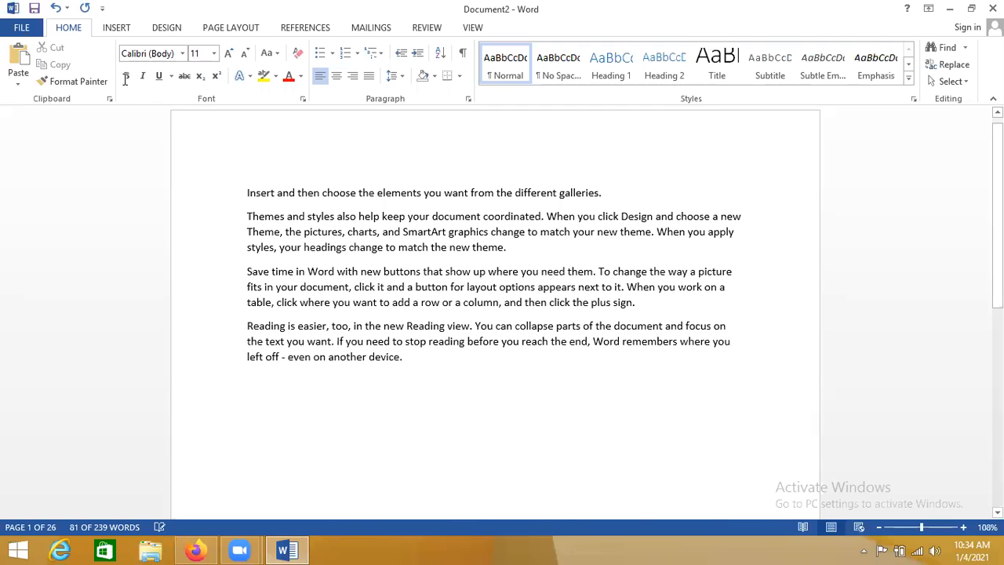
Make the opening line "Insert and then choose the elements you want from the different galleries." bold and apply the Heading 1 style
drag(248, 189, 650, 180)
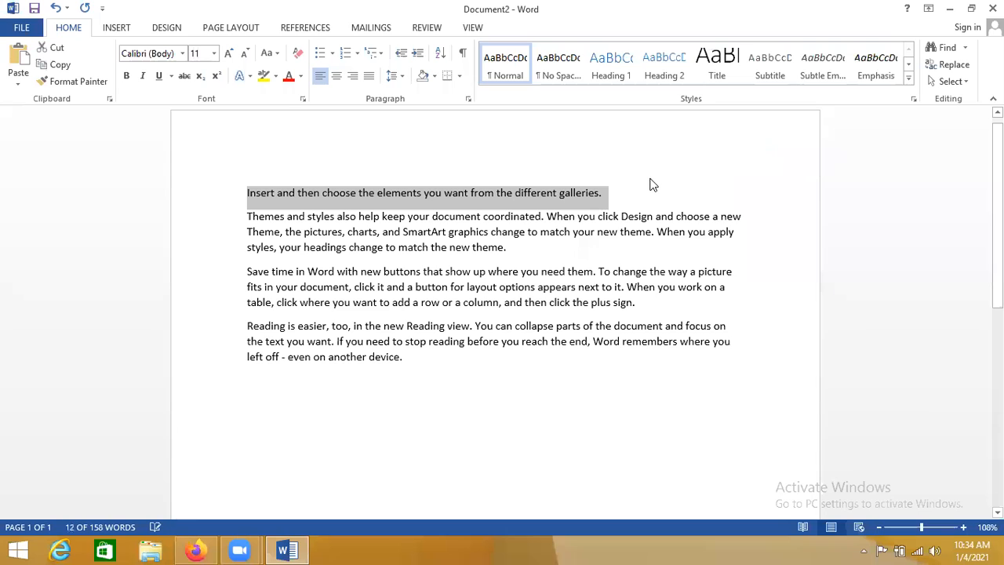
key(ctrl+b)
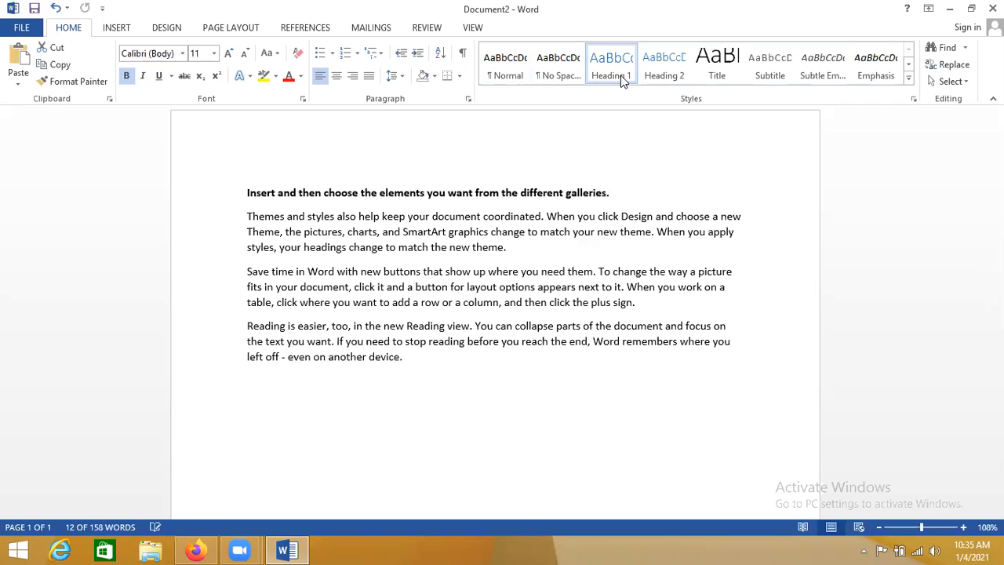
click(621, 75)
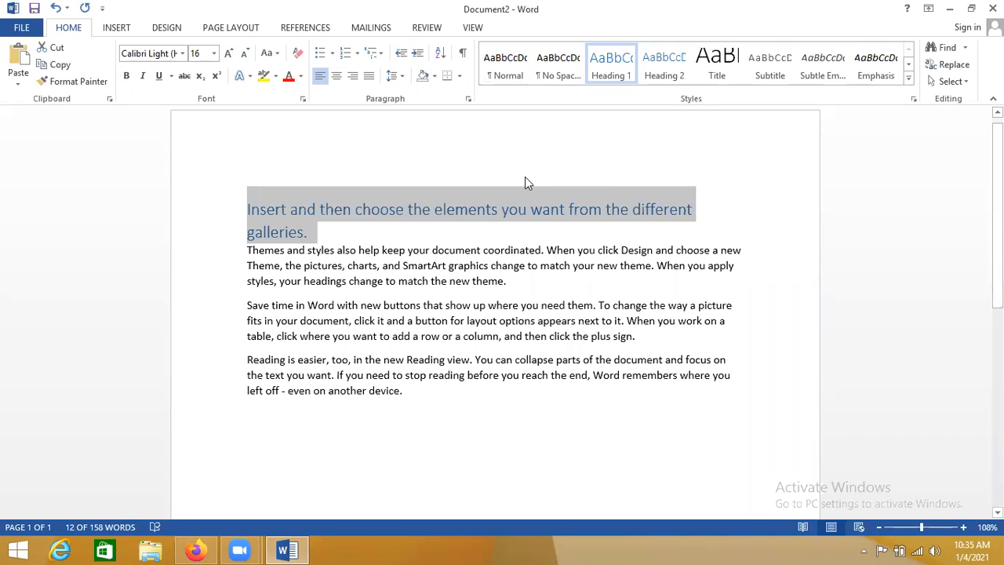
Preview the Title style on the paragraph beginning "Themes and styles" without applying it
click(520, 281)
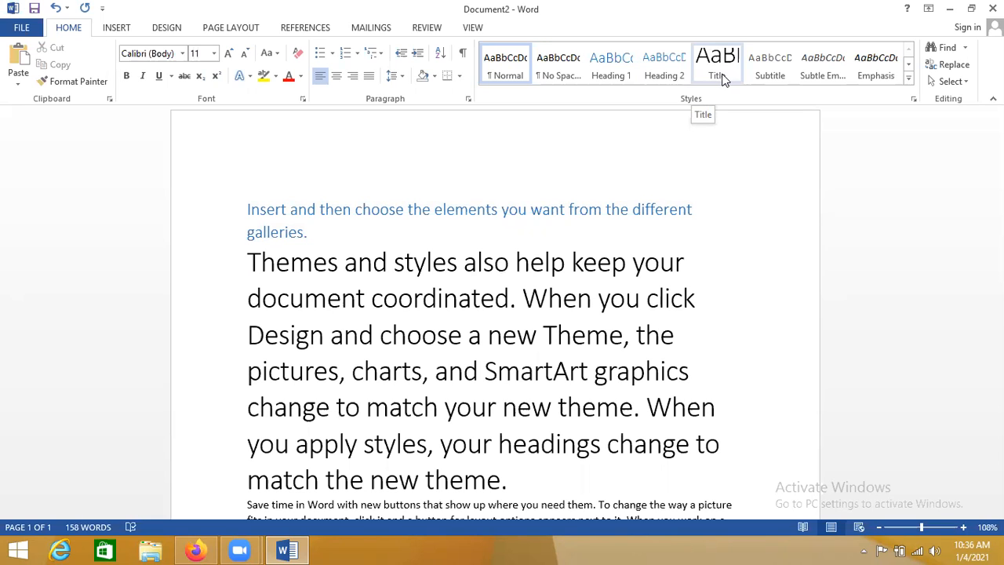
click(727, 158)
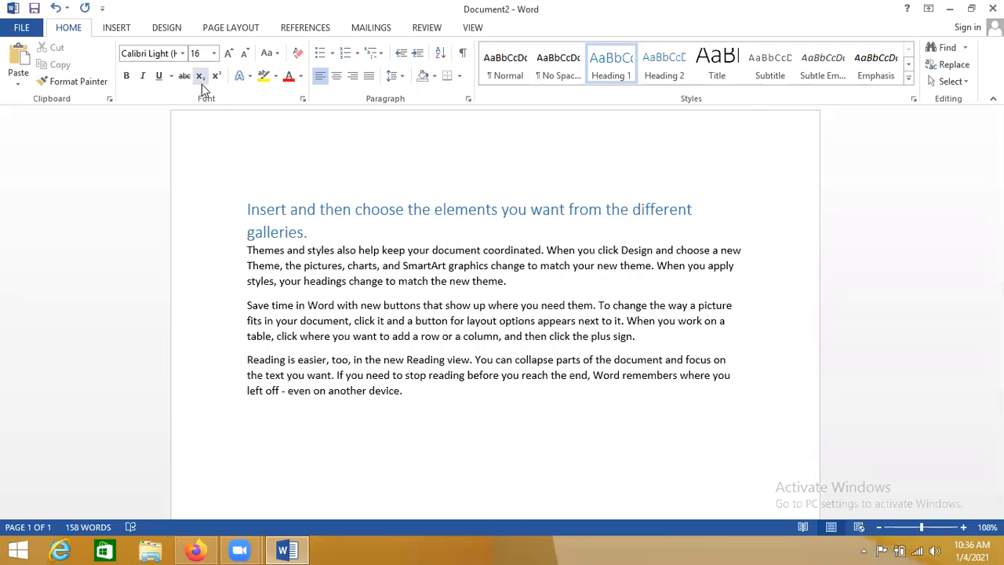
Change the font of the heading's first line to Agency FB using the Font dialog
click(226, 161)
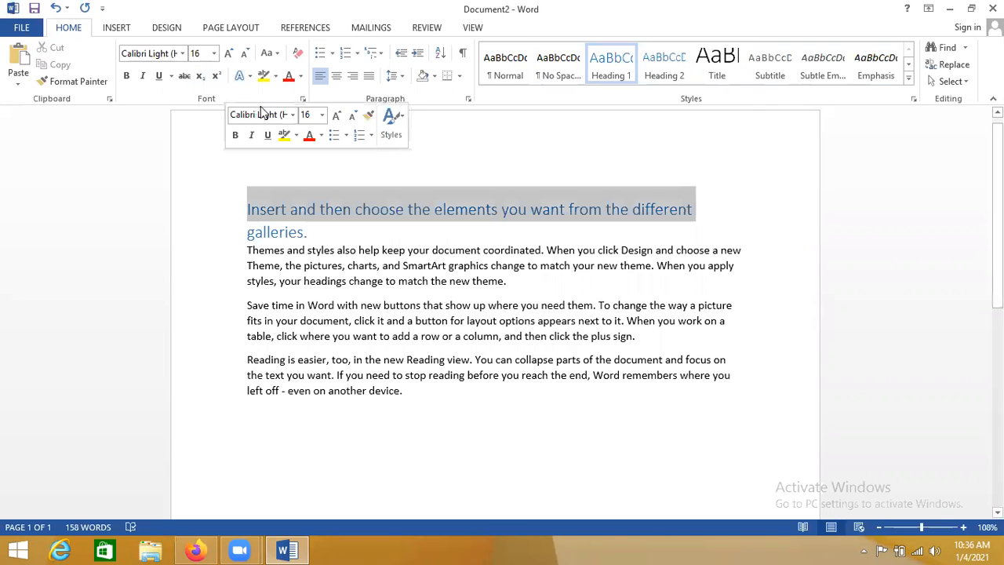
click(303, 99)
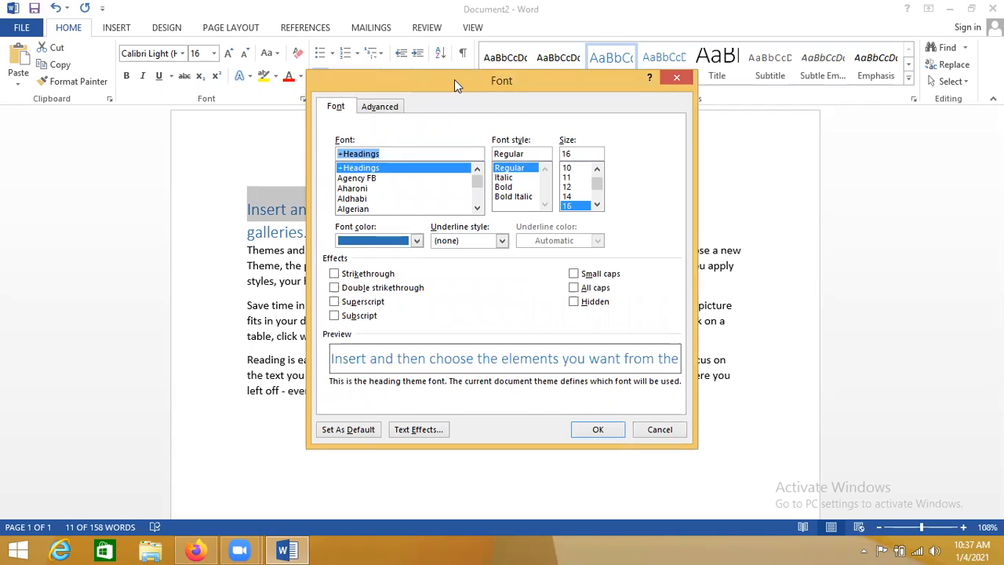
drag(454, 79, 478, 100)
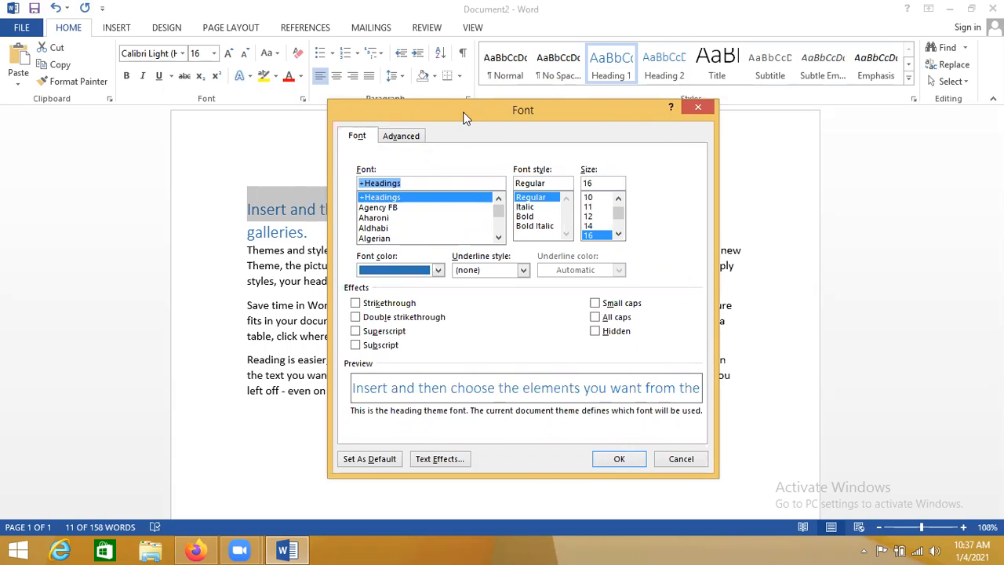
click(382, 209)
key(Escape)
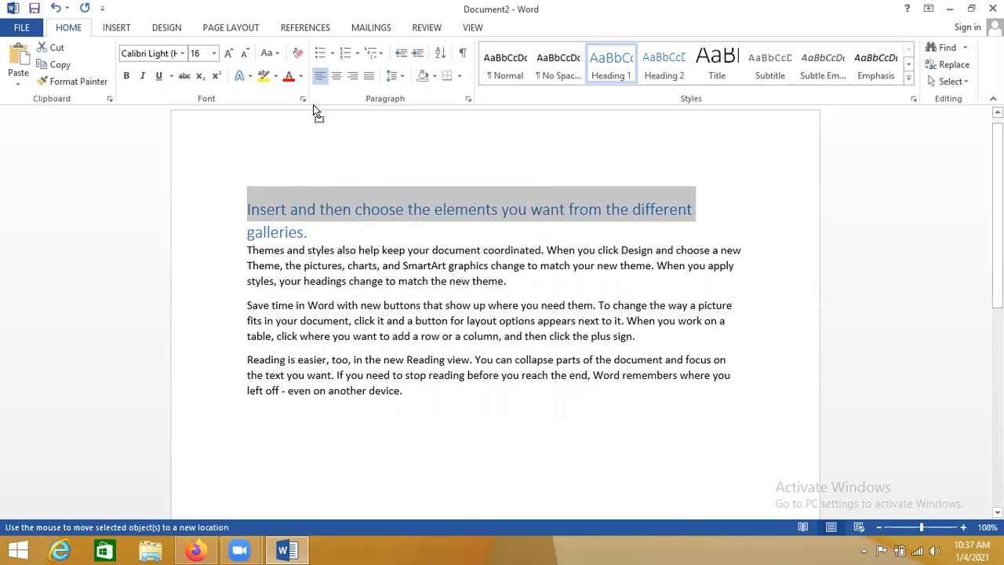
click(321, 207)
Preview the Algerian font with Italic, Bold and Bold Italic styles in the Font dialog and browse the available sizes
click(303, 99)
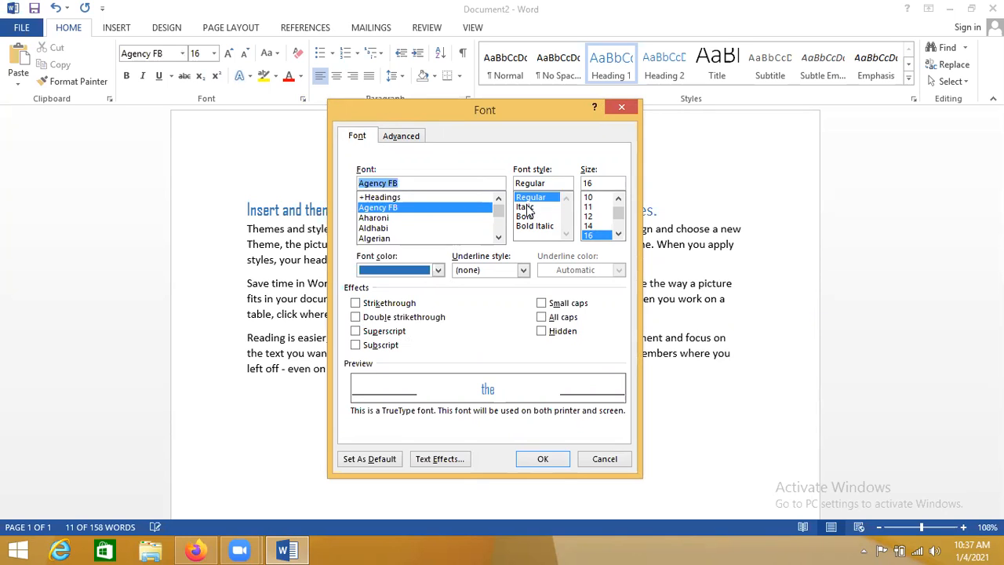
click(381, 237)
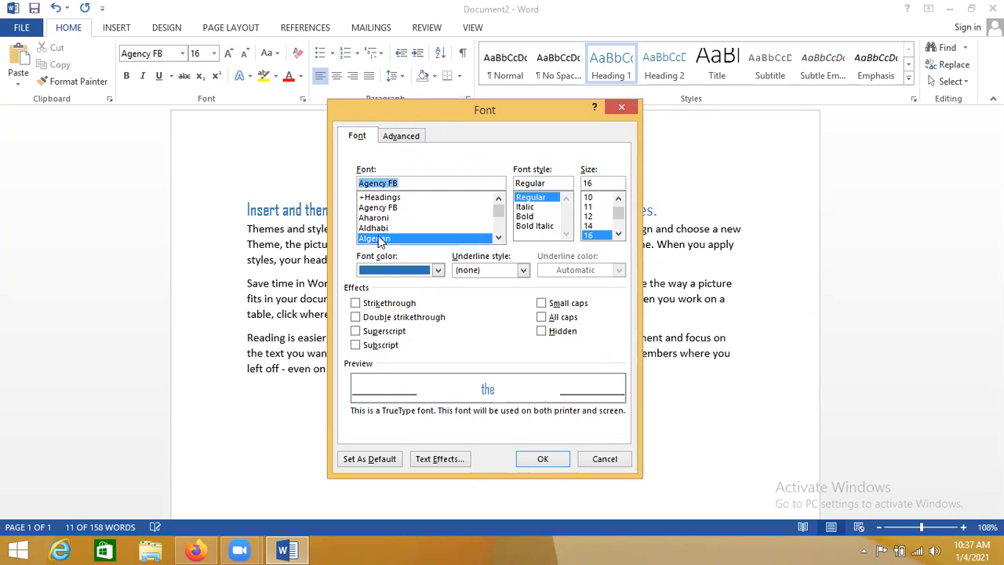
click(527, 207)
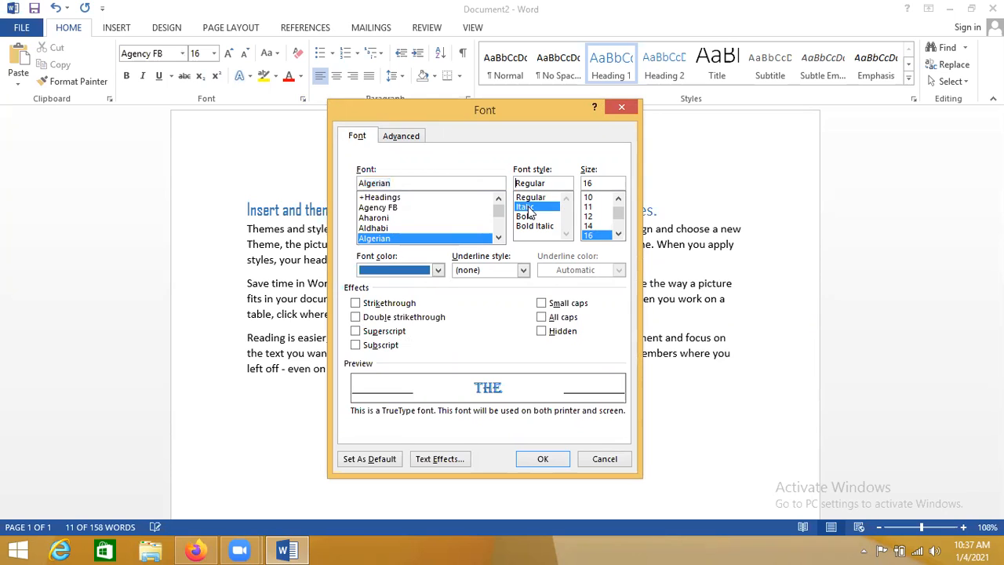
click(528, 217)
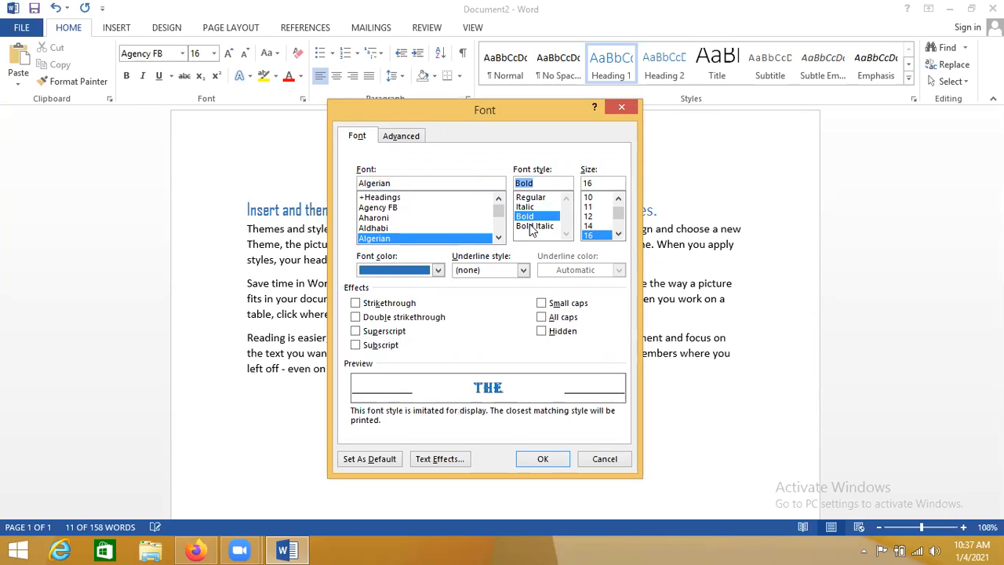
click(533, 227)
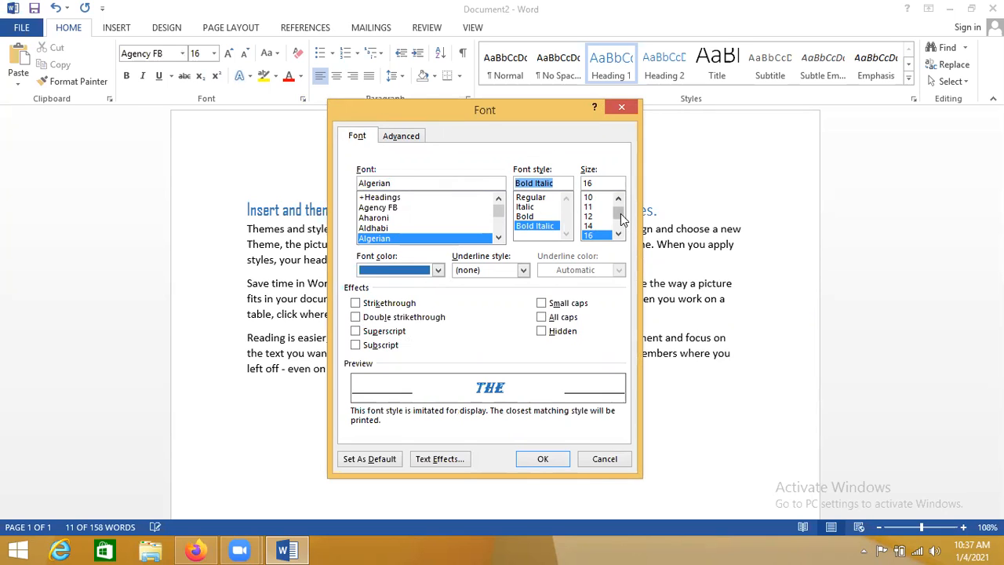
drag(620, 213, 608, 183)
scroll(622, 237, down, 4)
Preview the Strikethrough, Double strikethrough, Superscript, Subscript and Small caps effects, and close the Font dialog without applying anything
click(355, 307)
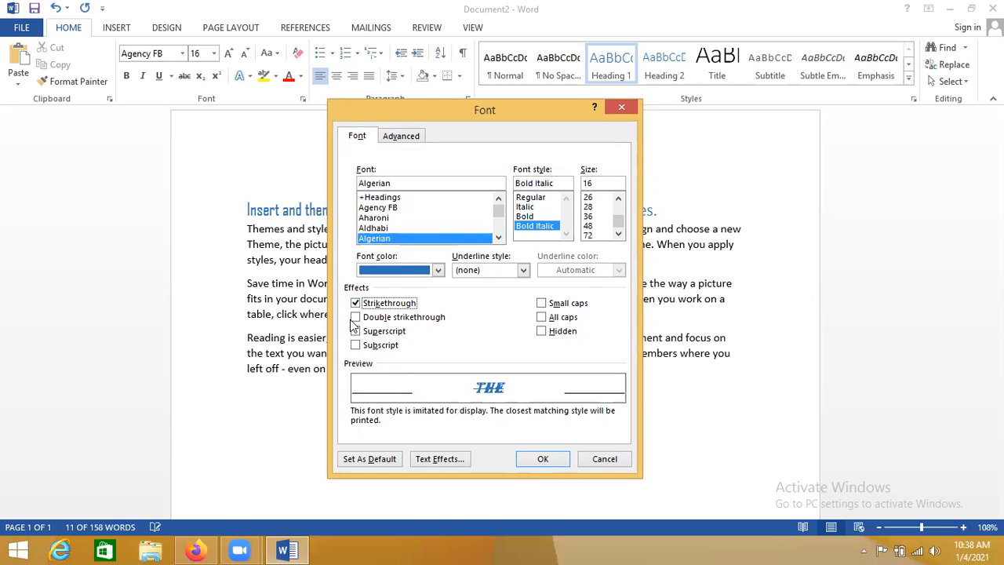
click(356, 319)
click(355, 303)
click(356, 317)
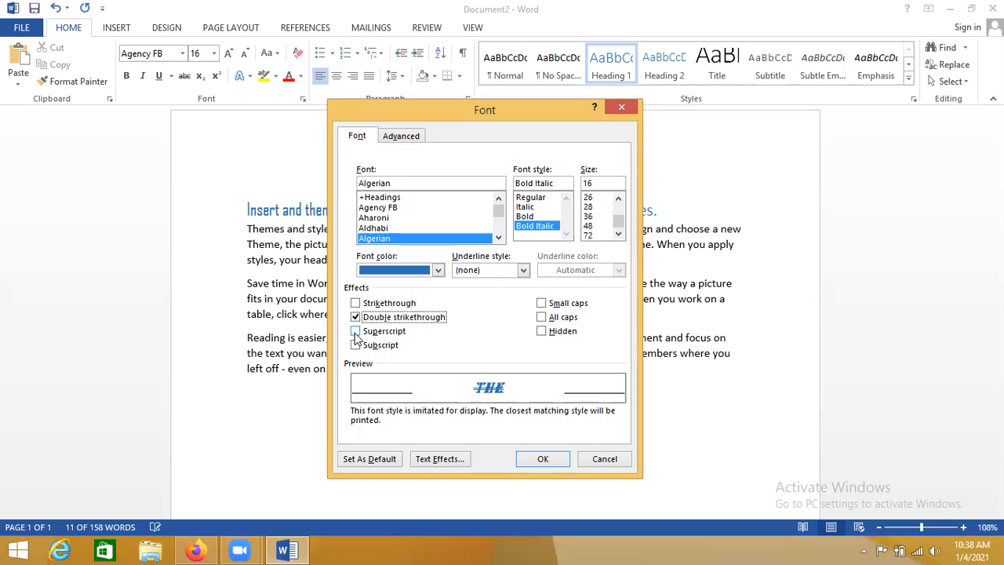
click(355, 332)
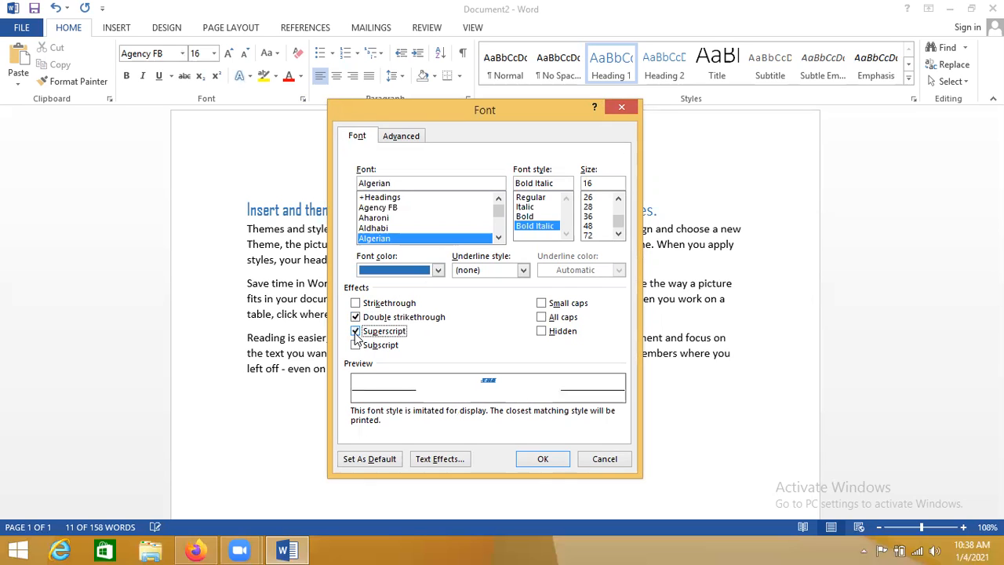
click(356, 318)
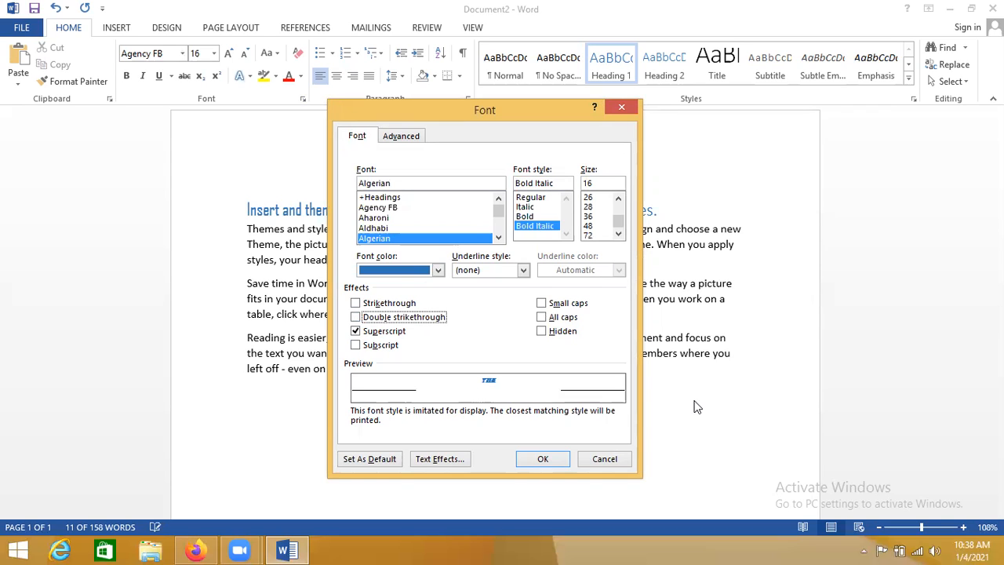
click(377, 346)
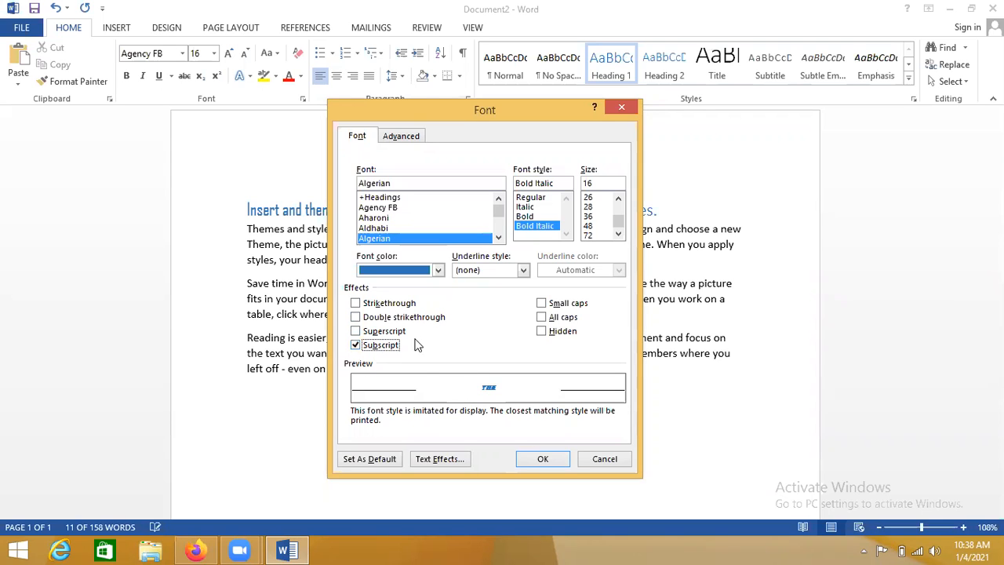
click(543, 305)
click(603, 461)
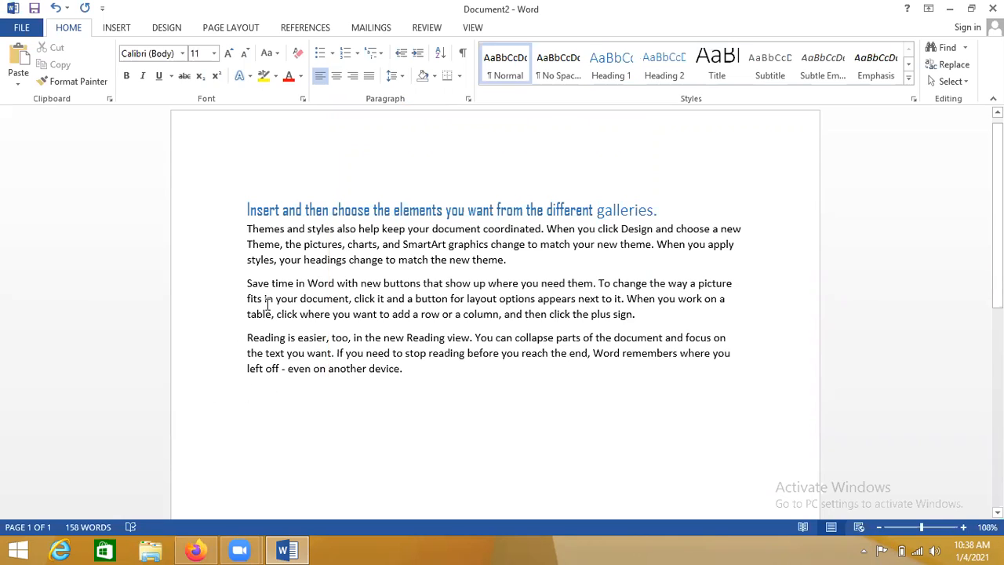
Enter "H20" at size 16 on the empty line below the last paragraph and format its 2 as subscript
click(228, 53)
click(229, 53)
click(228, 53)
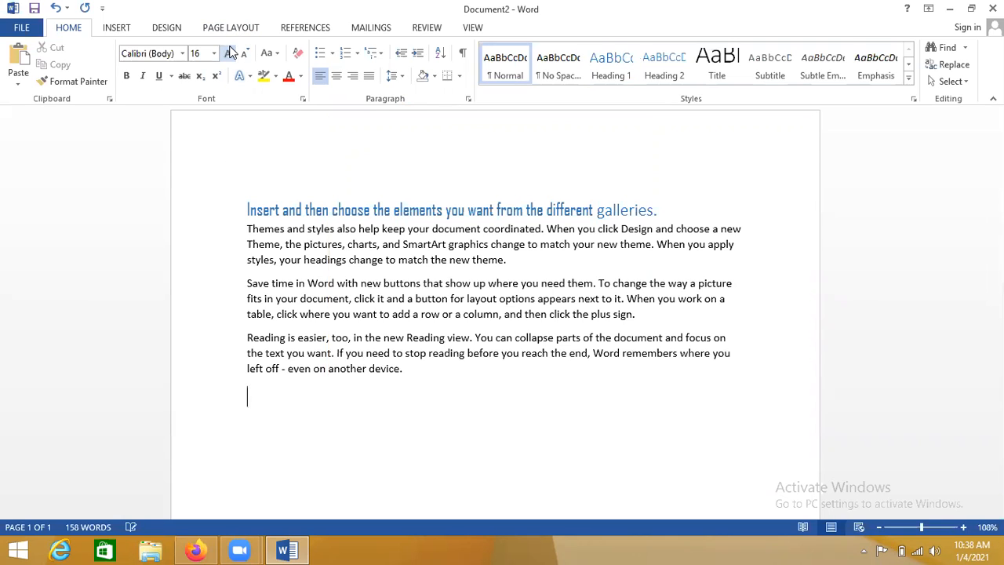
text(h)
key(BackSpace)
text(H20)
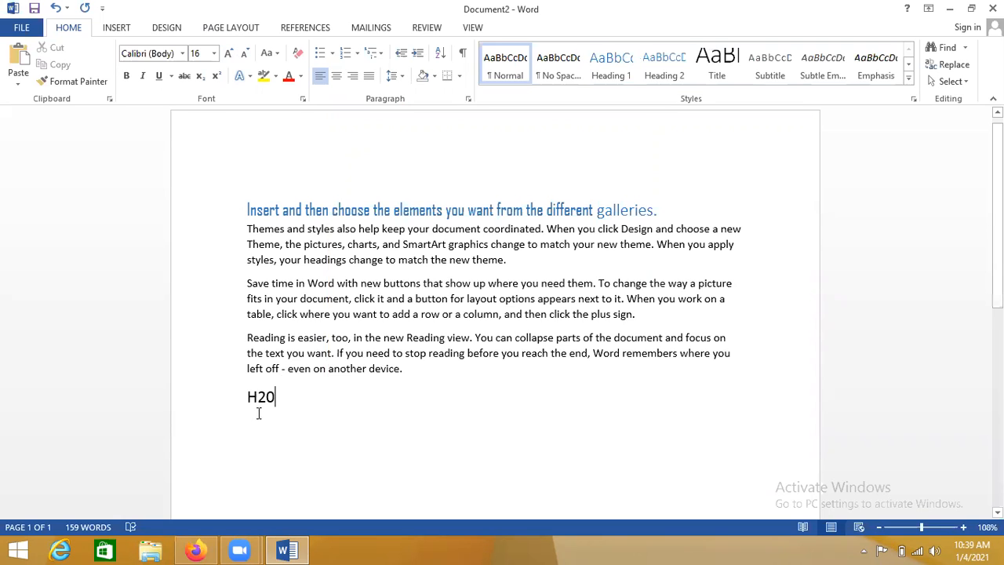
drag(267, 399, 259, 398)
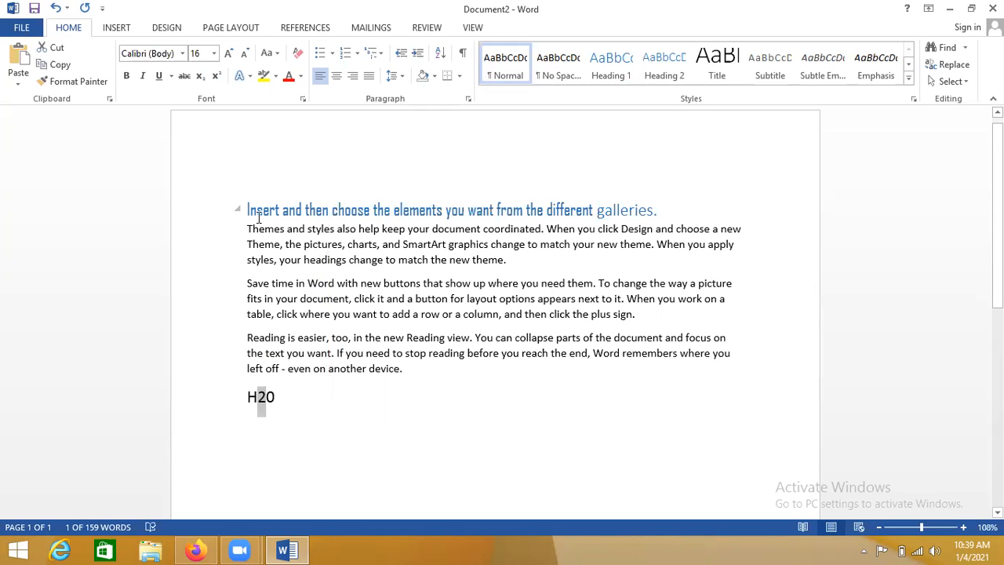
click(200, 76)
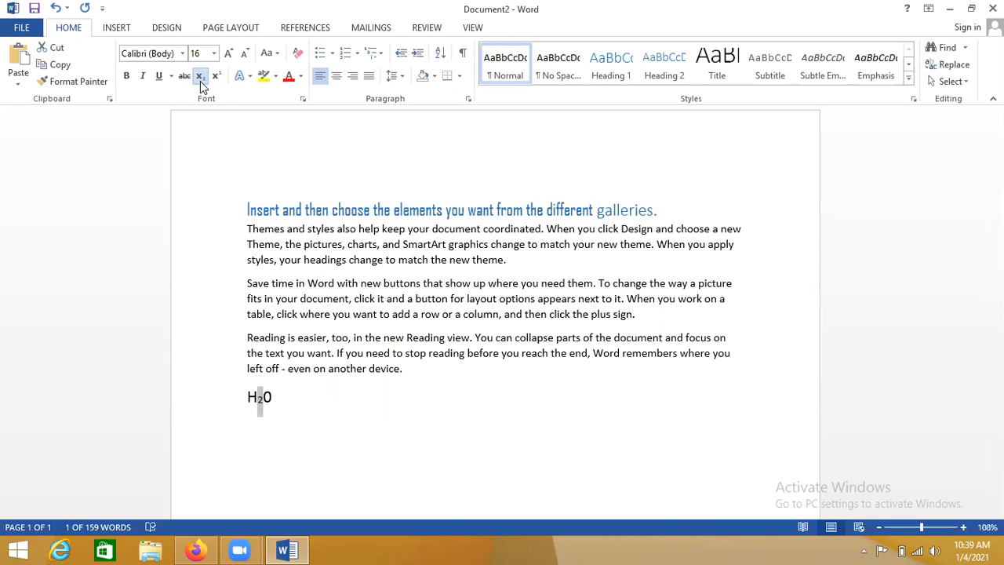
Add "x2" after the water formula on the same line and ignore the grammar flag once
click(284, 393)
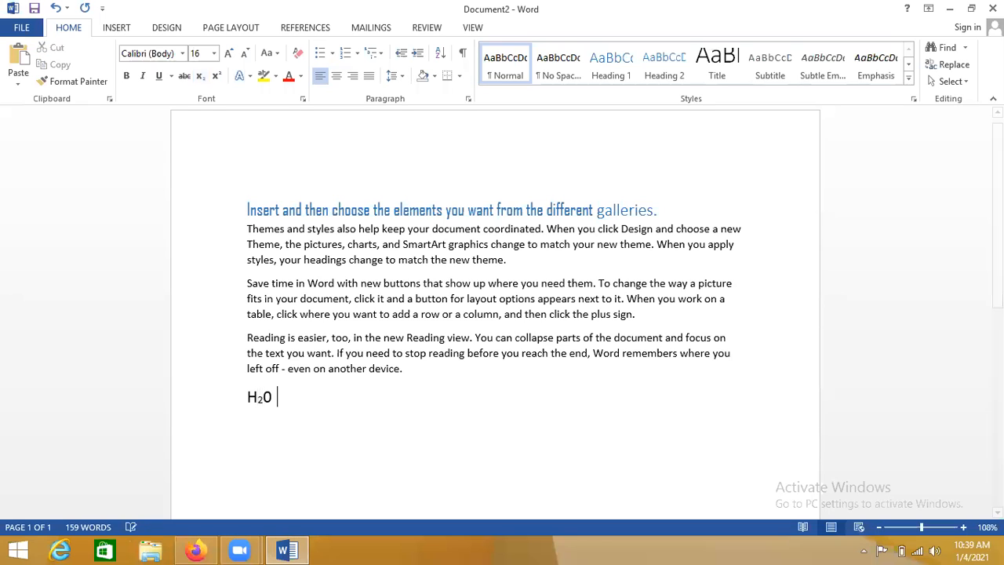
text(x)
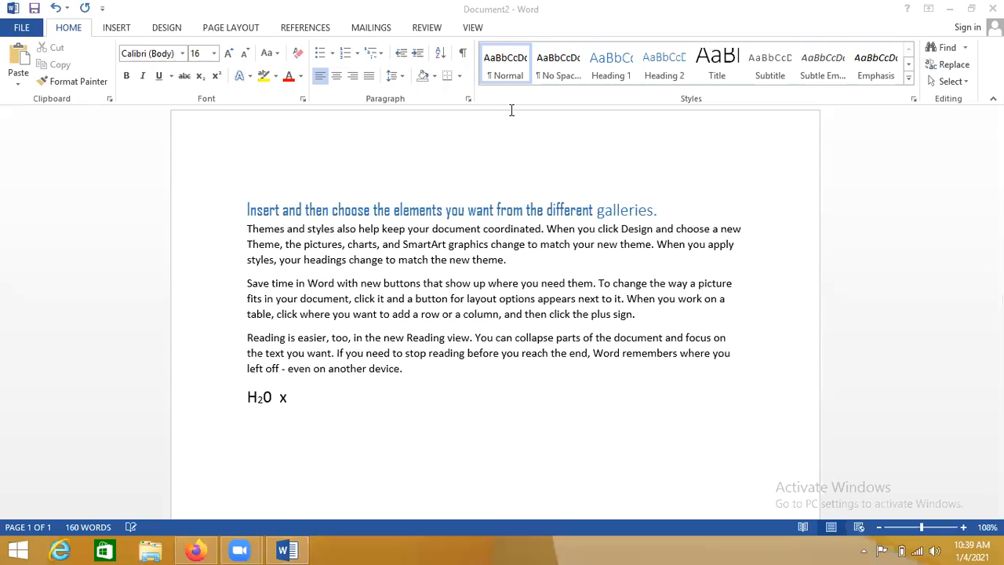
text(2)
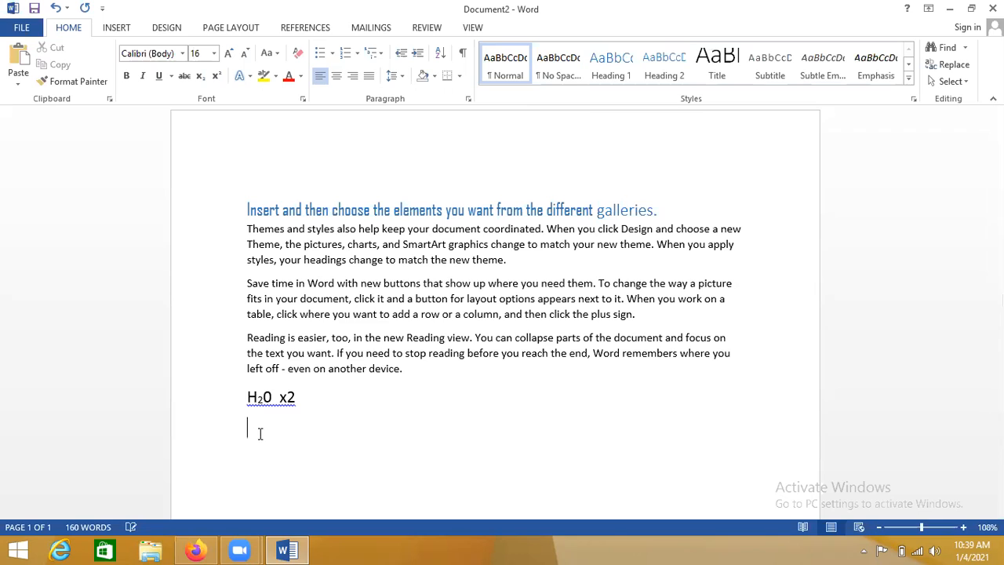
mouse_move(297, 402)
mouse_down()
mouse_move(282, 403)
mouse_move(294, 403)
mouse_up()
click(275, 402)
right_click(275, 404)
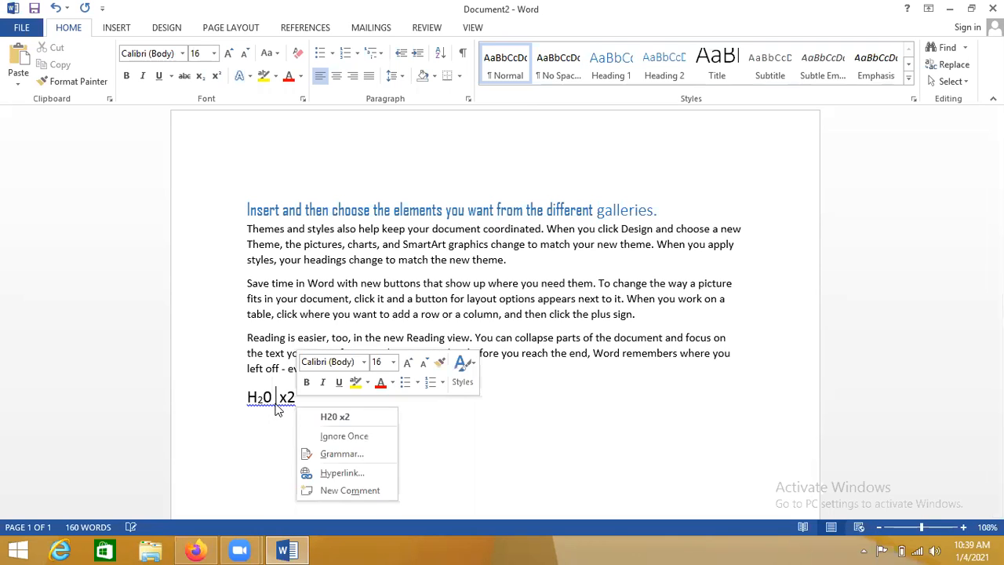
click(350, 435)
Format the 2 in "x2" as superscript and move the expression two lines below the water formula
drag(295, 397, 288, 400)
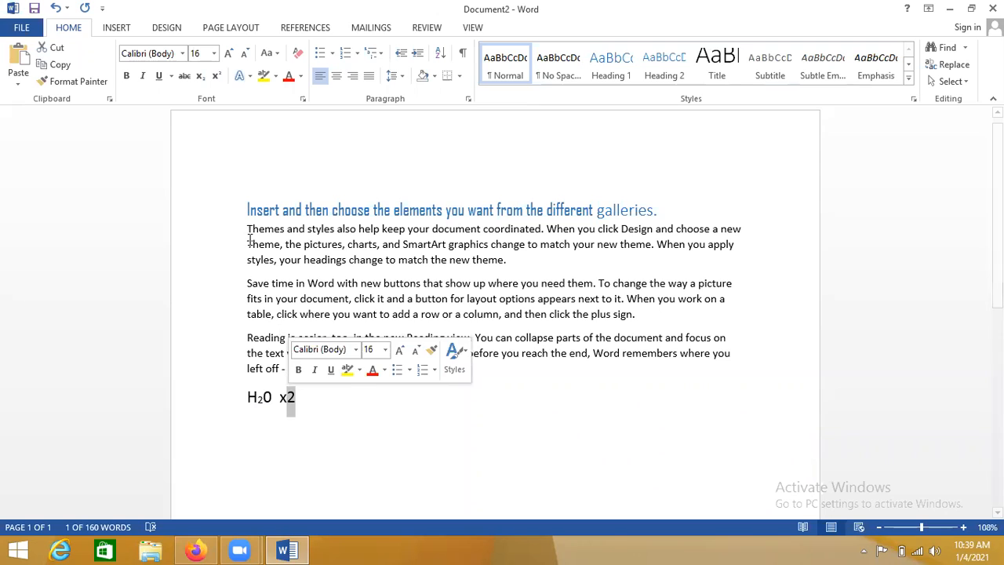
click(217, 77)
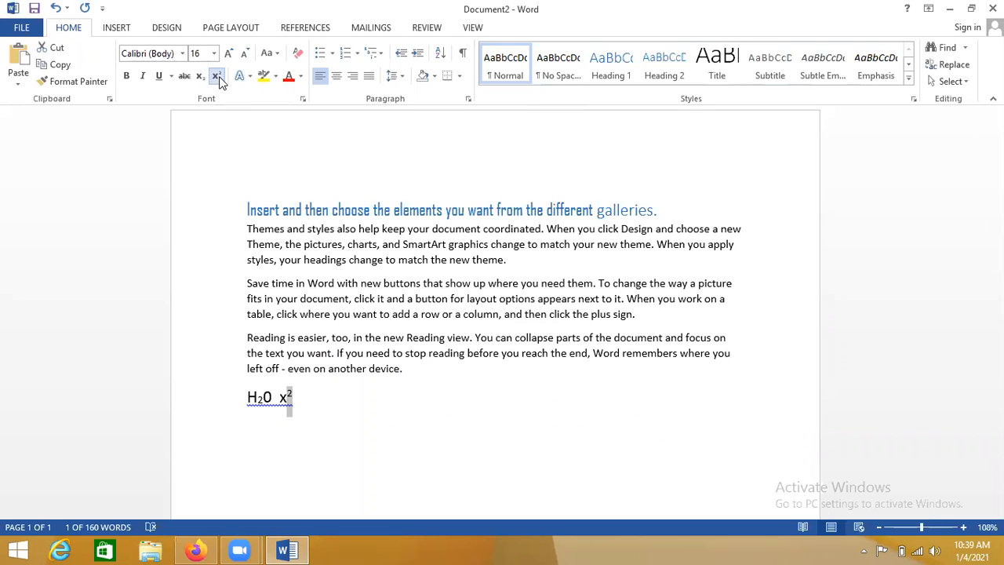
click(279, 397)
key(Return)
key(Return)
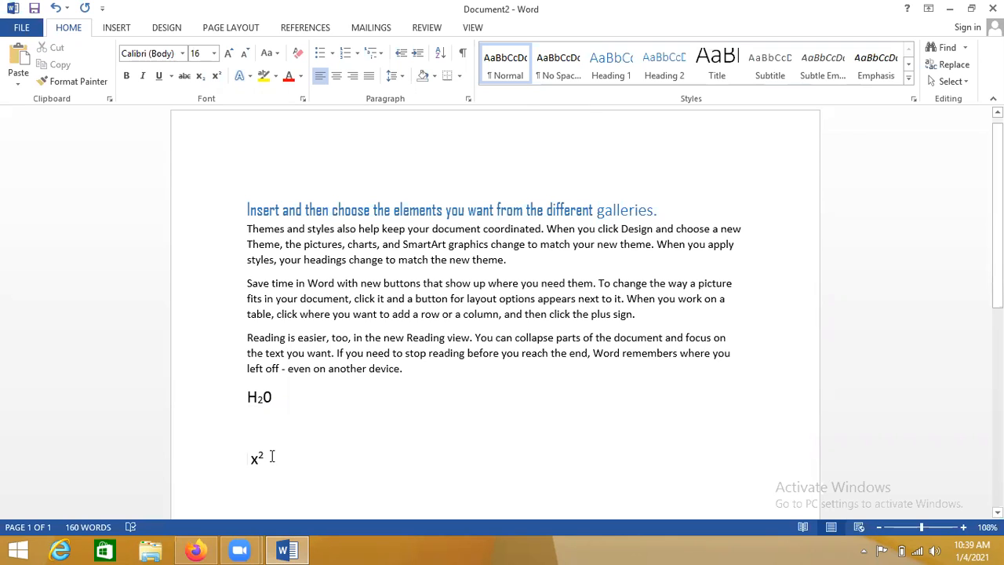
Enter "hello every one" on a line below the x² expression and apply the Small caps effect to it with the Font dialog
key(Return)
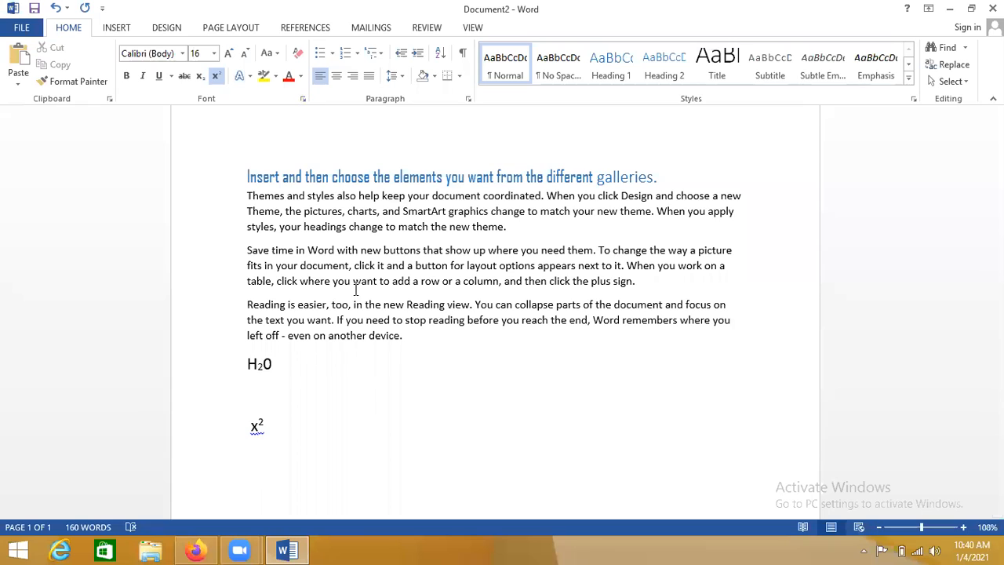
text(hello every one)
drag(324, 484, 265, 487)
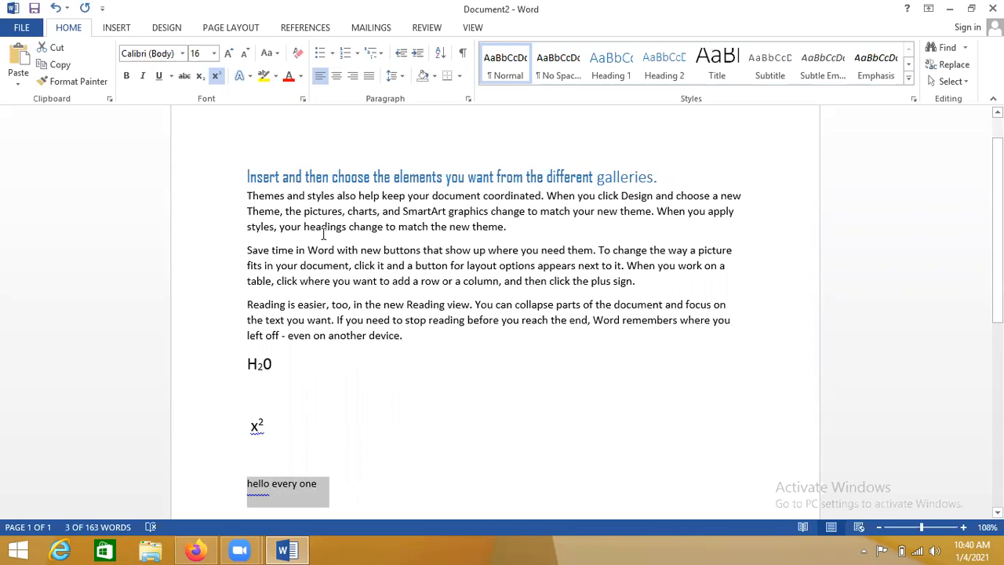
click(305, 103)
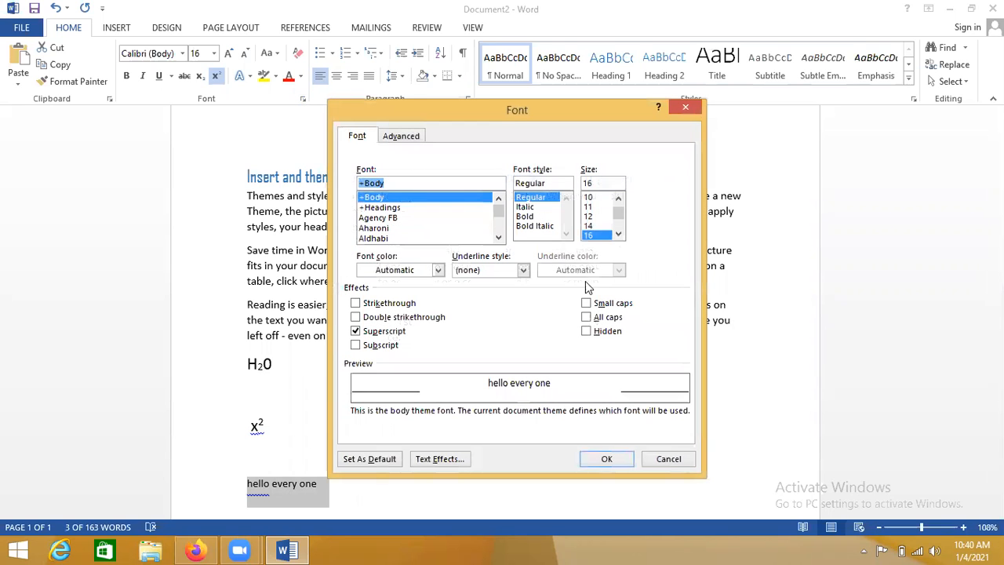
click(586, 302)
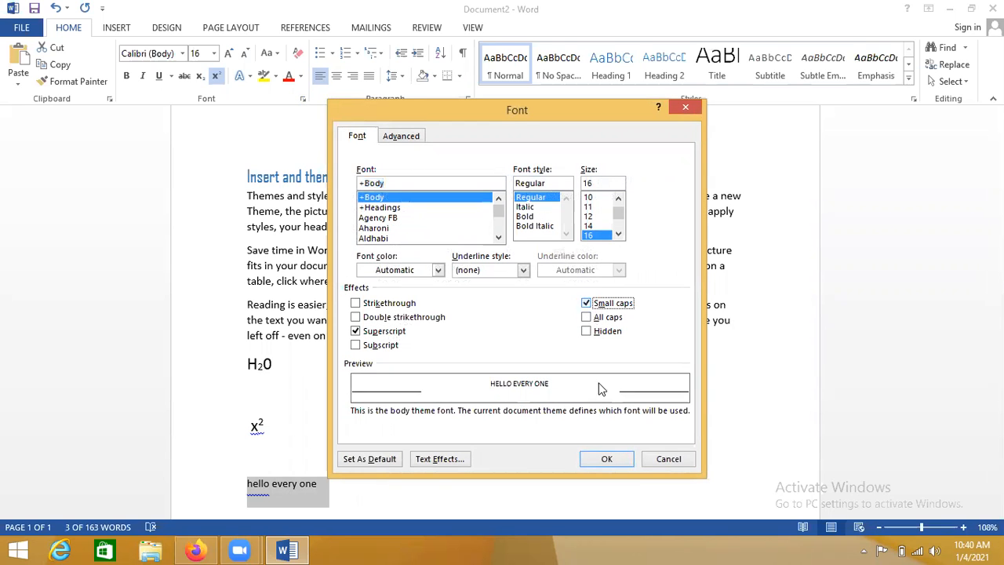
click(608, 459)
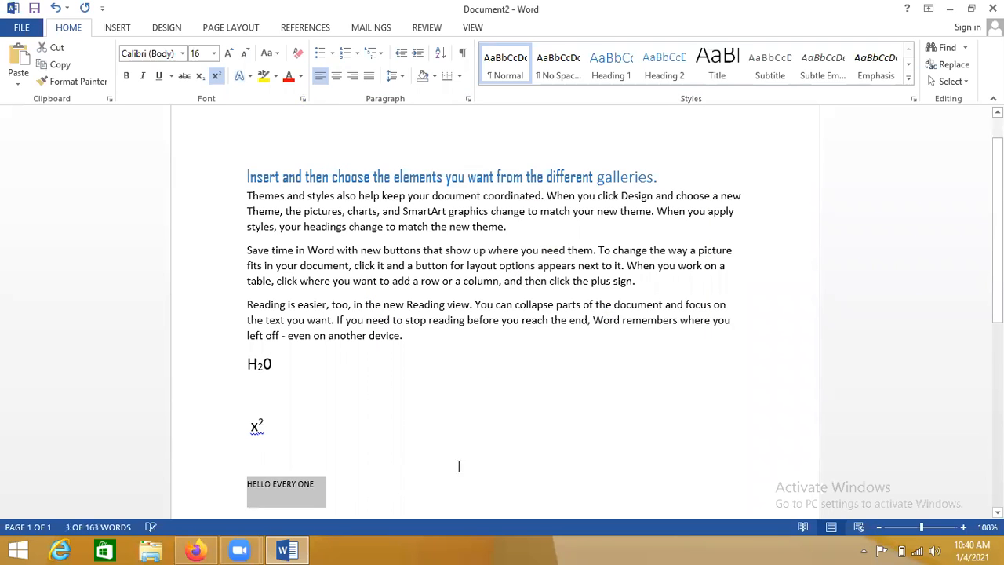
Append "csdfdfgdf" in lowercase and "SDGEFGDFHGFH" in uppercase to the small-caps line
click(329, 489)
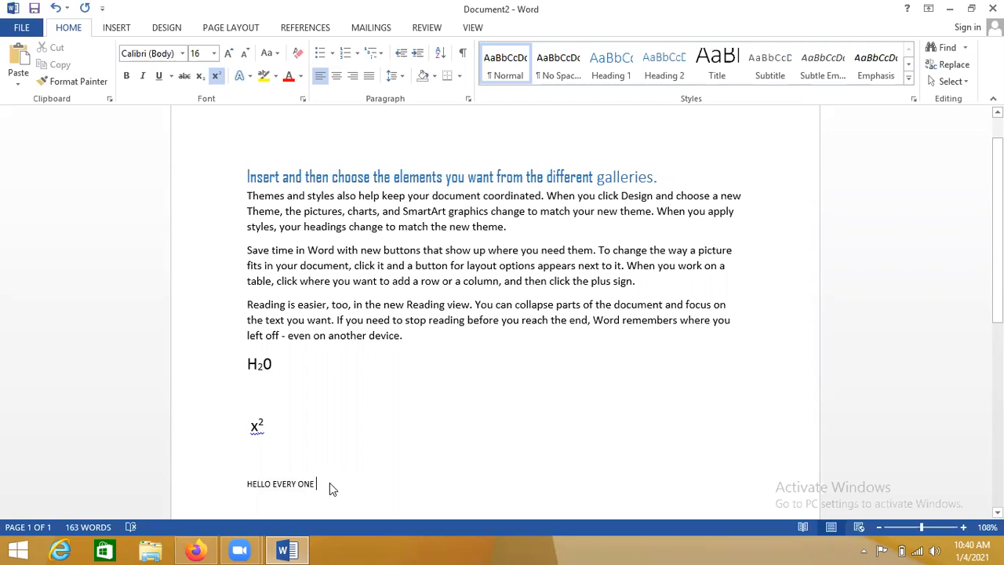
text(csdfdfgdf)
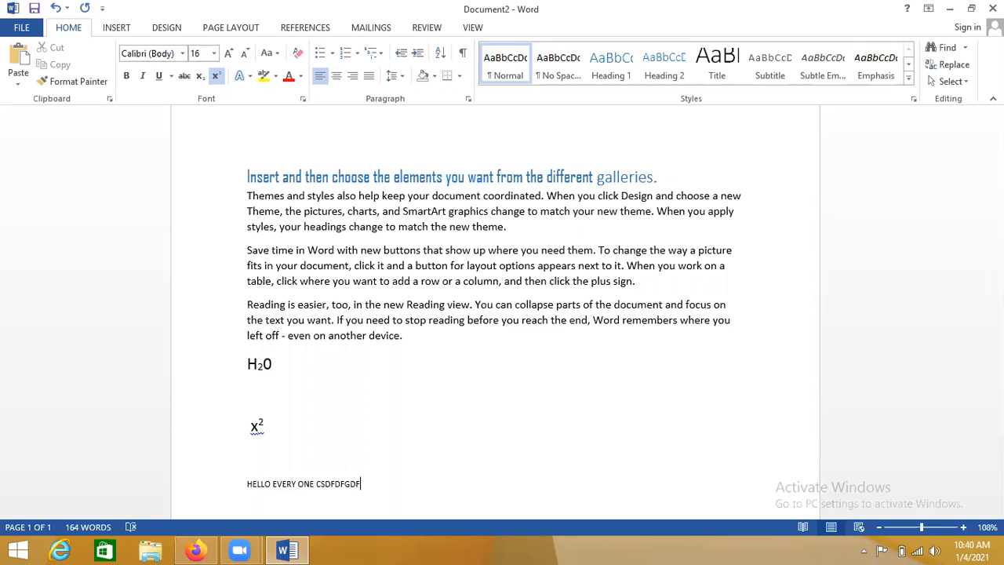
text(SDGEFGDFHGFH)
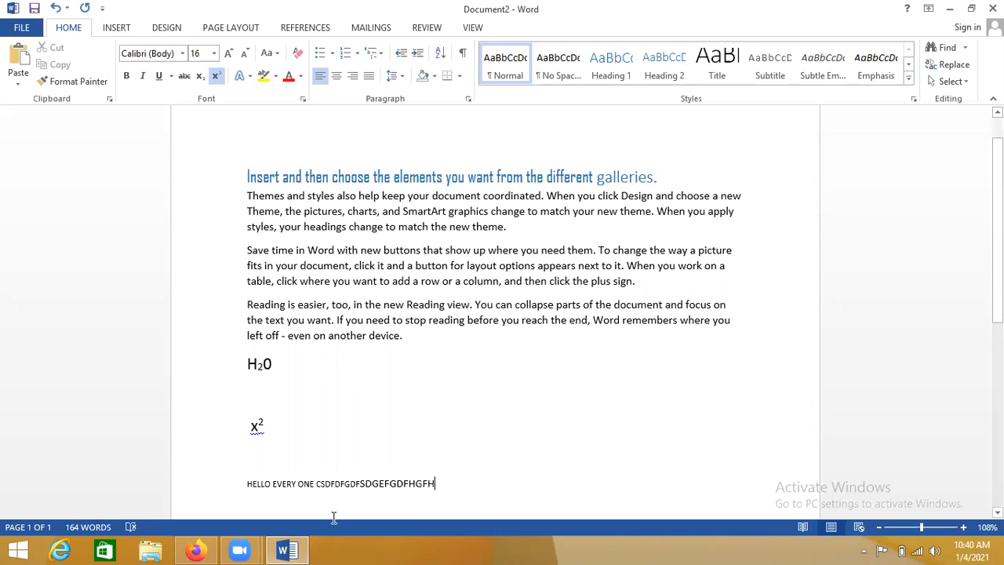
Enlarge the whole small-caps line to font size 22
drag(452, 480, 201, 459)
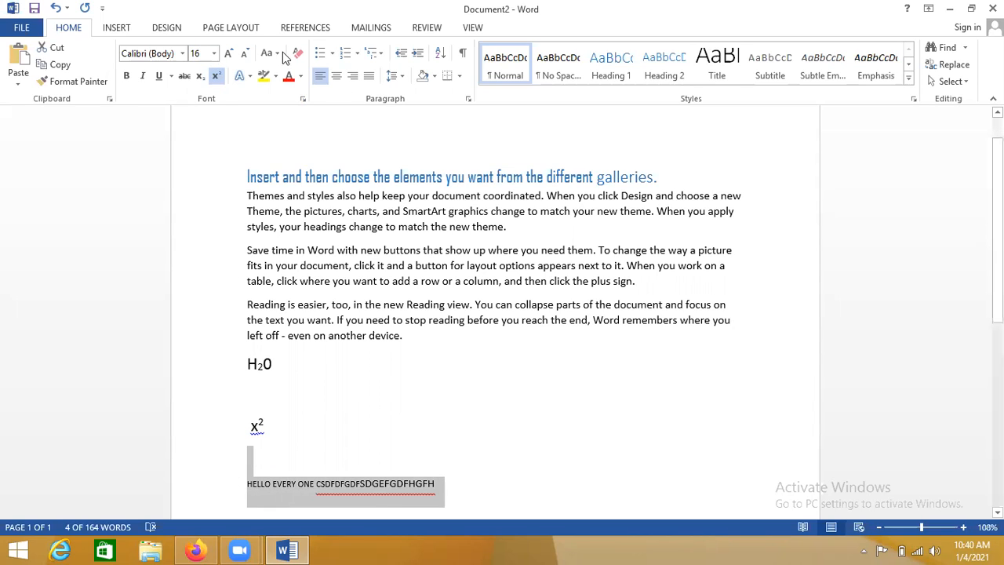
click(230, 53)
click(230, 54)
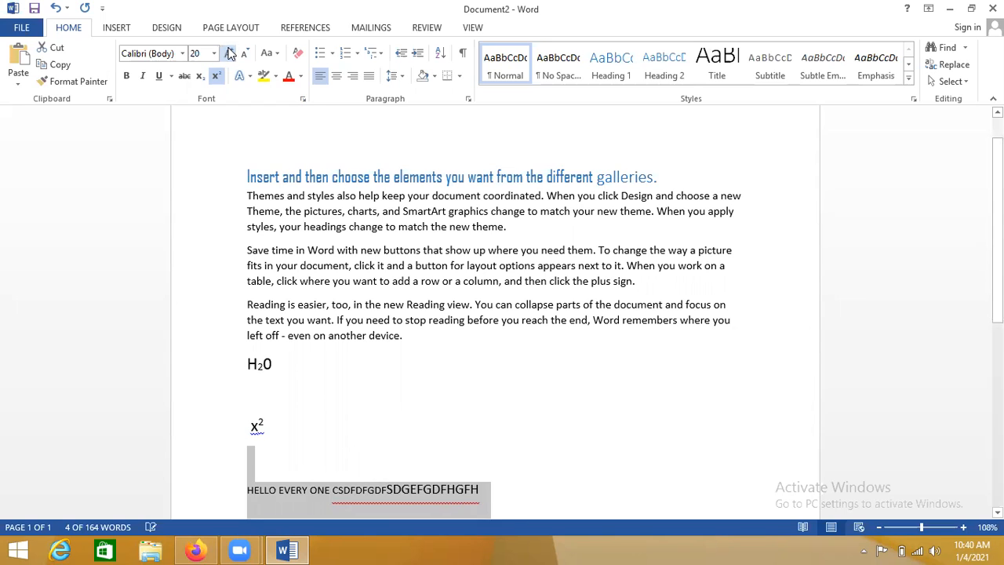
click(230, 54)
scroll(790, 312, down, 4)
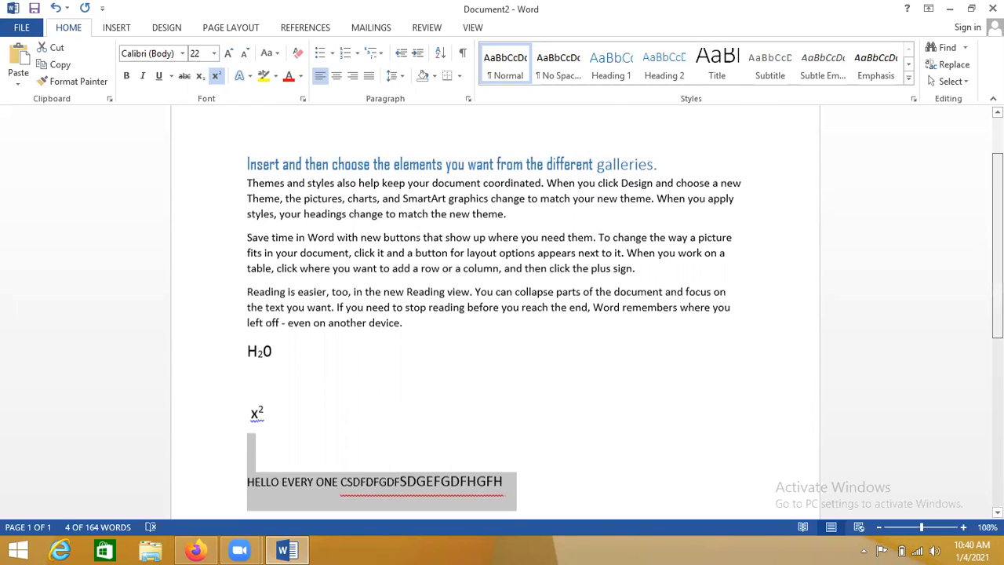
click(656, 326)
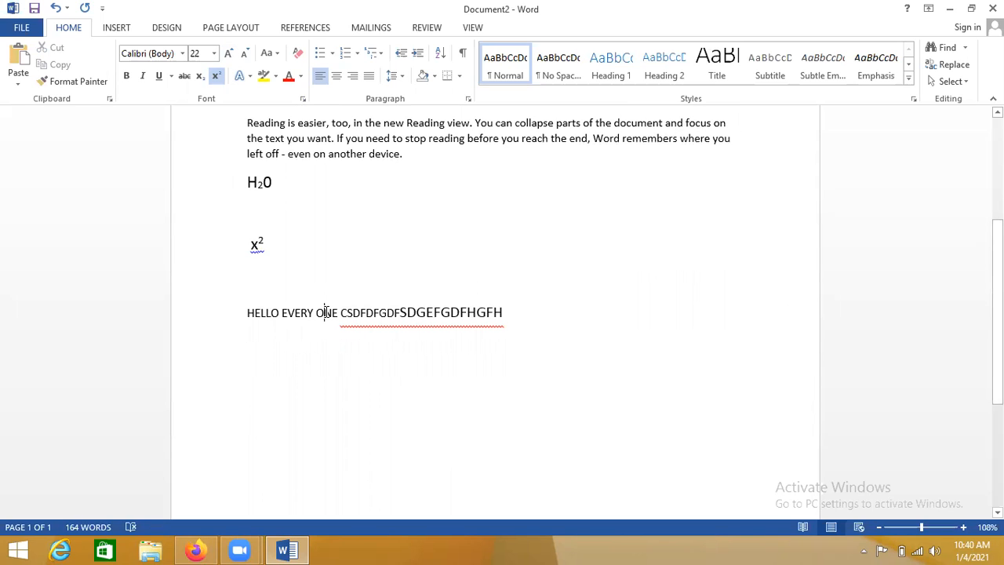
click(247, 314)
drag(305, 324, 394, 316)
click(516, 321)
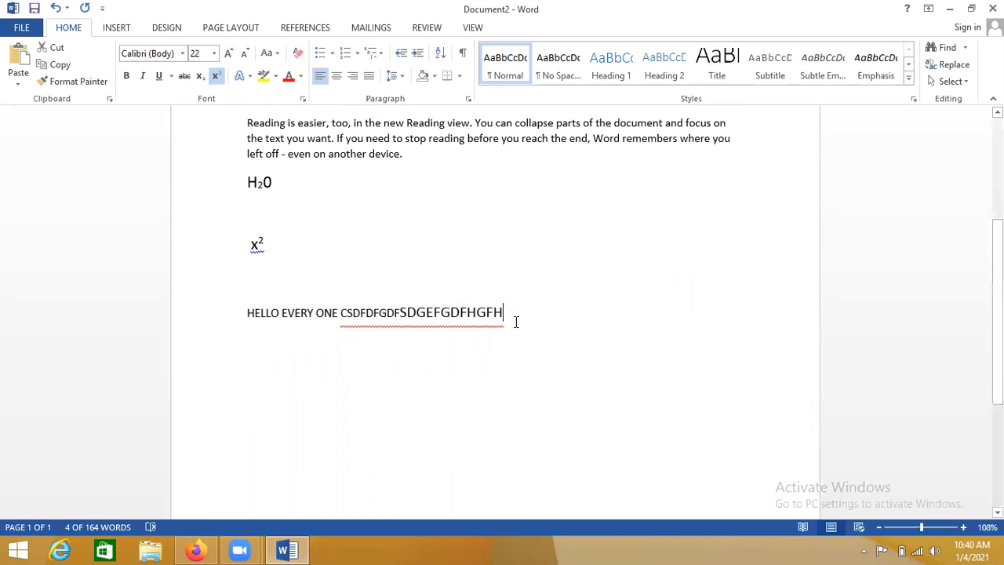
Turn off the Small caps effect for the uppercase "SDGEFGDFHGFH" text with the Font dialog
drag(506, 320, 400, 316)
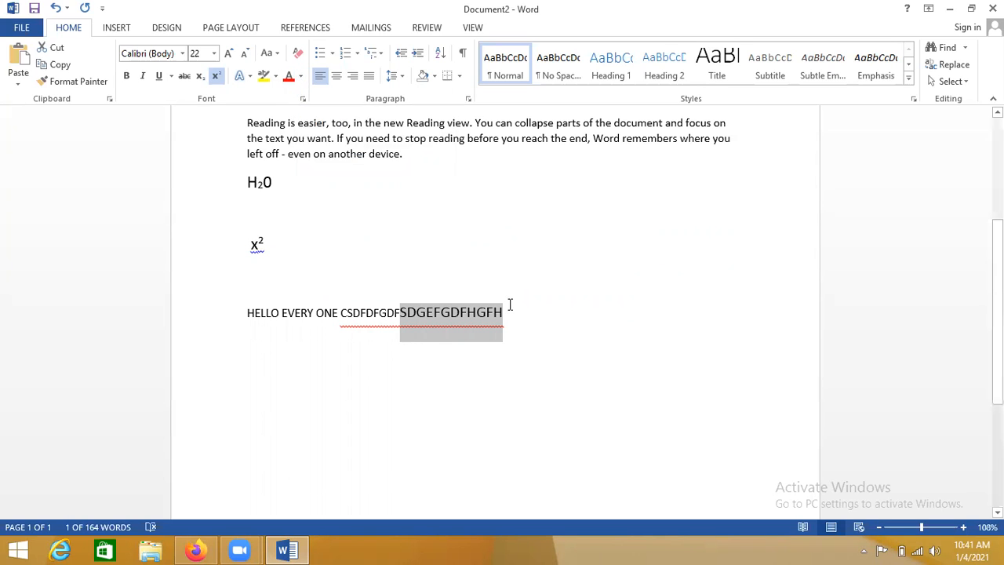
click(303, 102)
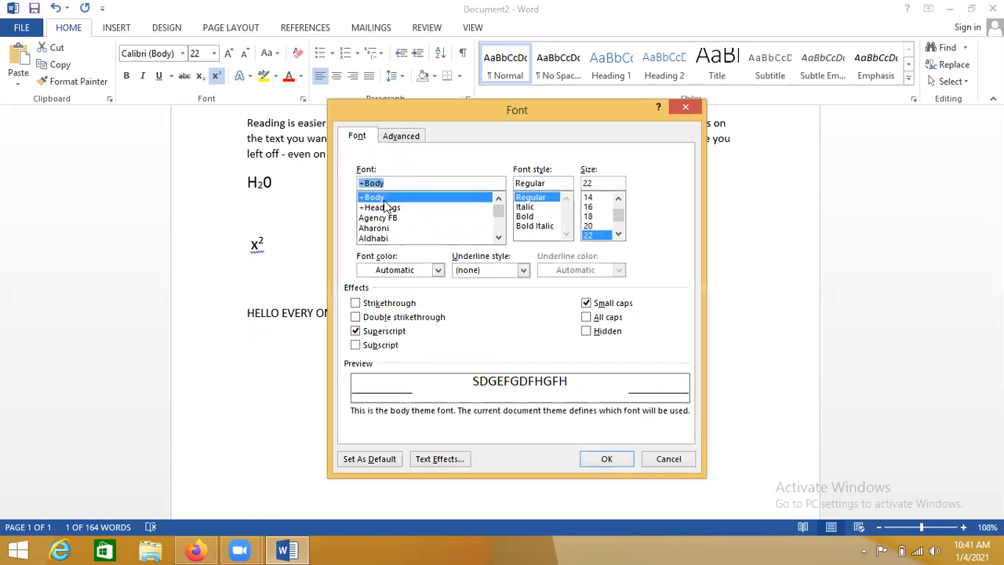
click(588, 304)
click(622, 462)
Remove the Small caps effect from the whole "hello every one" line with the Font dialog
drag(519, 322, 225, 311)
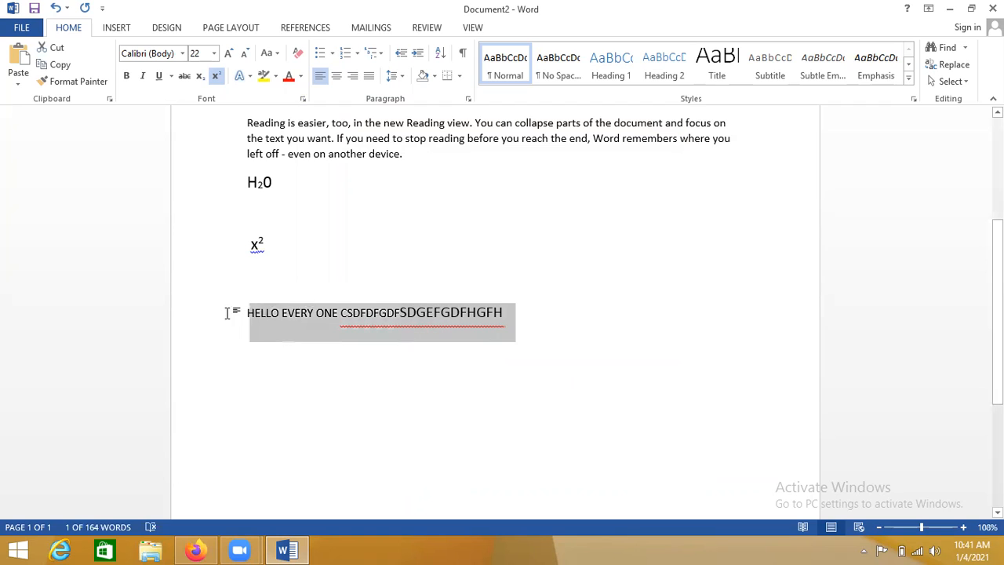
click(303, 98)
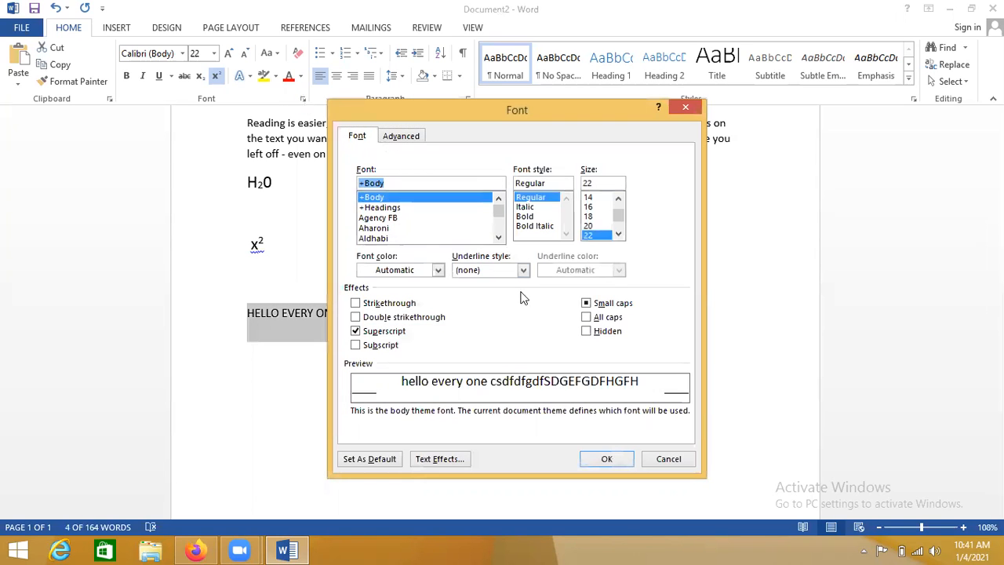
click(588, 306)
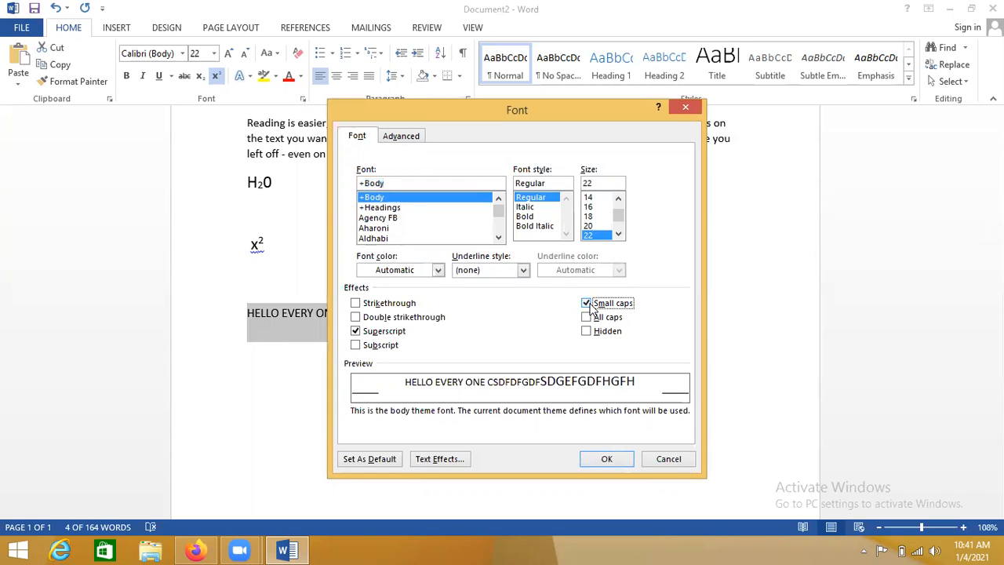
click(589, 305)
click(608, 460)
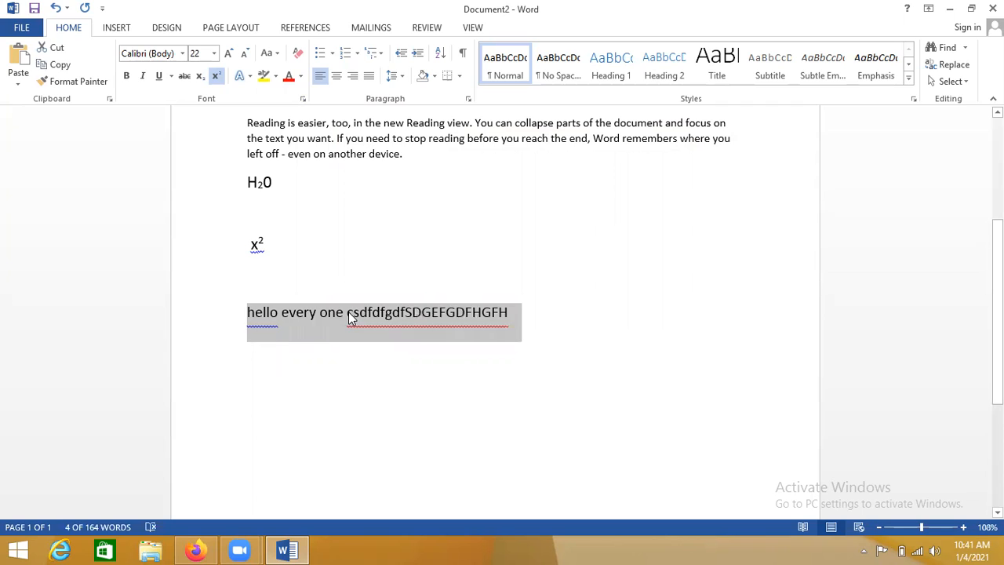
Insert spaces before "SDGEFGDFHGFH" and enter ";LKEKFKLKJO" on a new line below it
click(350, 314)
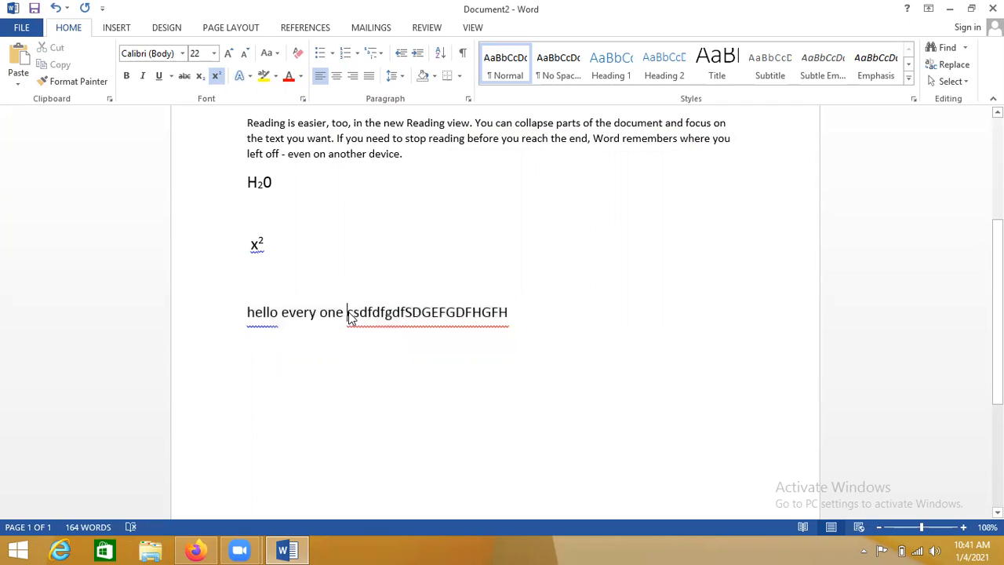
click(404, 312)
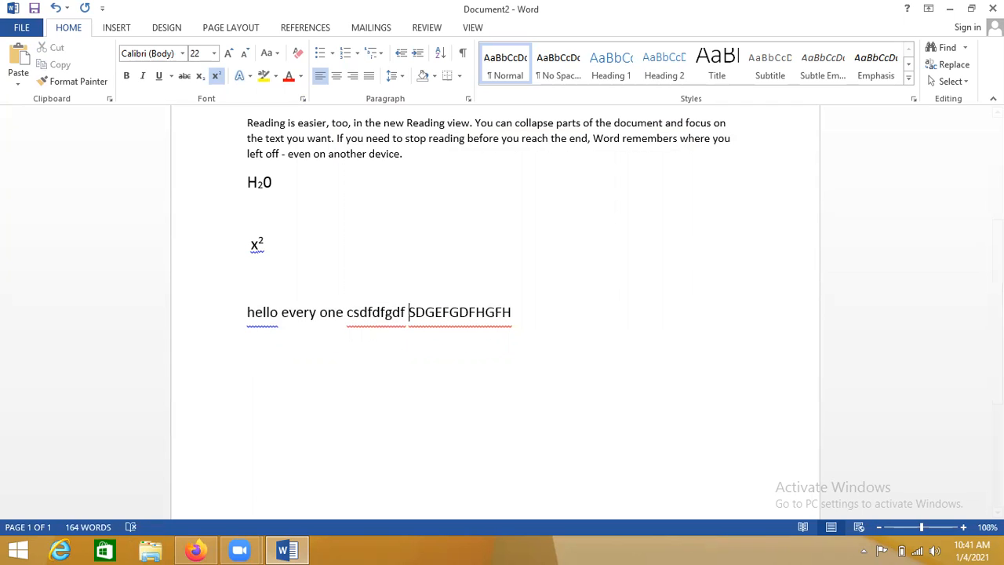
click(541, 310)
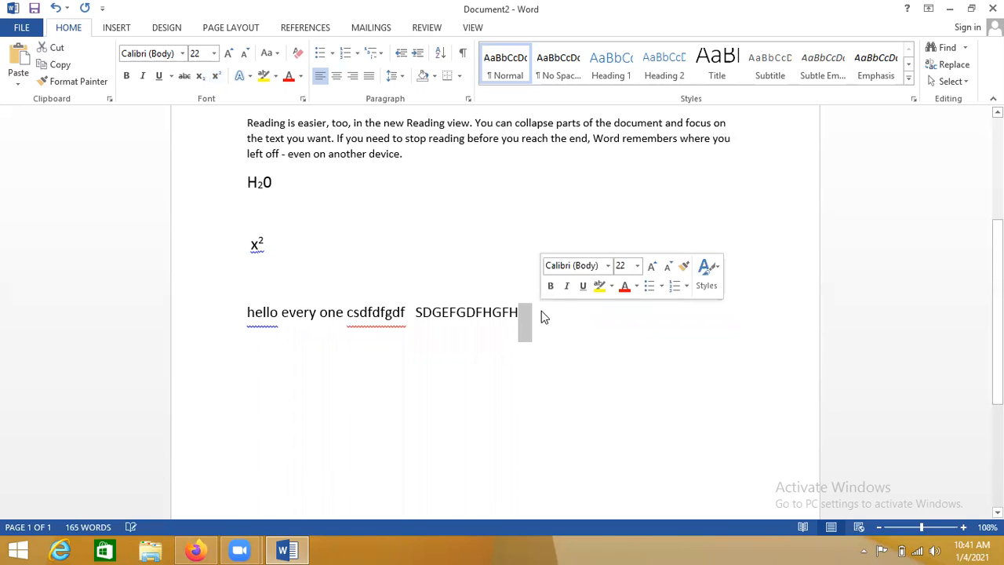
key(Return)
text(;LKEKFKLKJO)
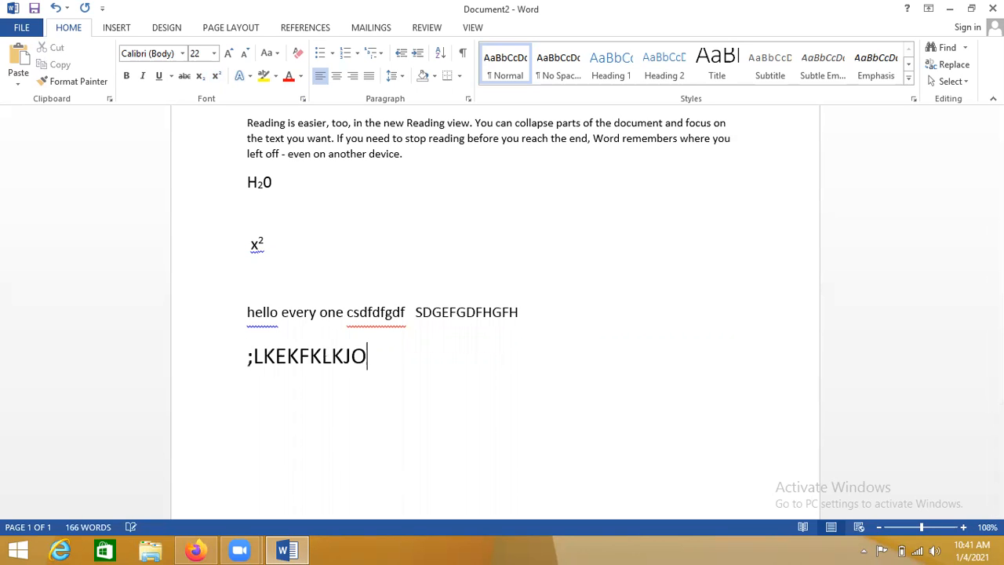
click(303, 99)
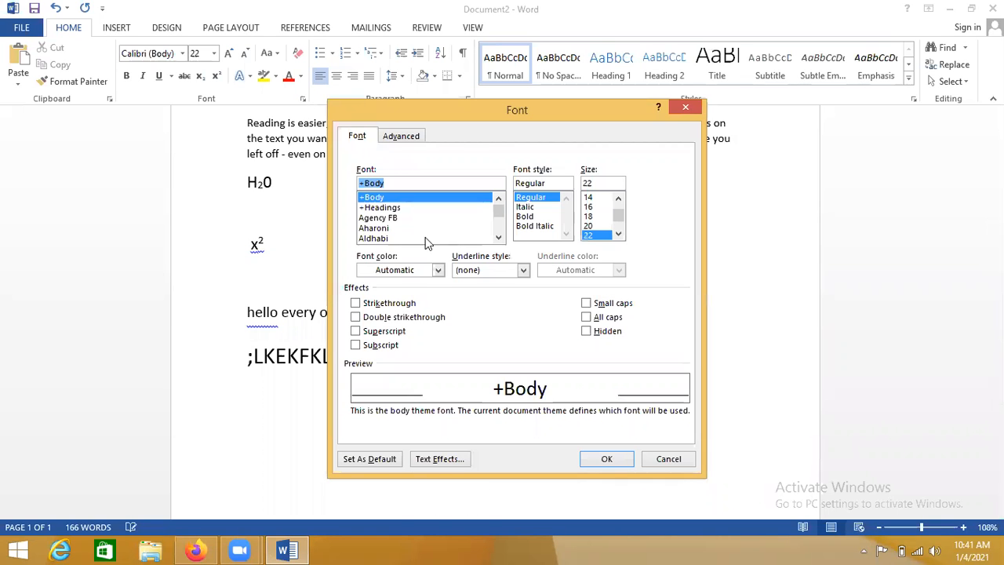
click(588, 333)
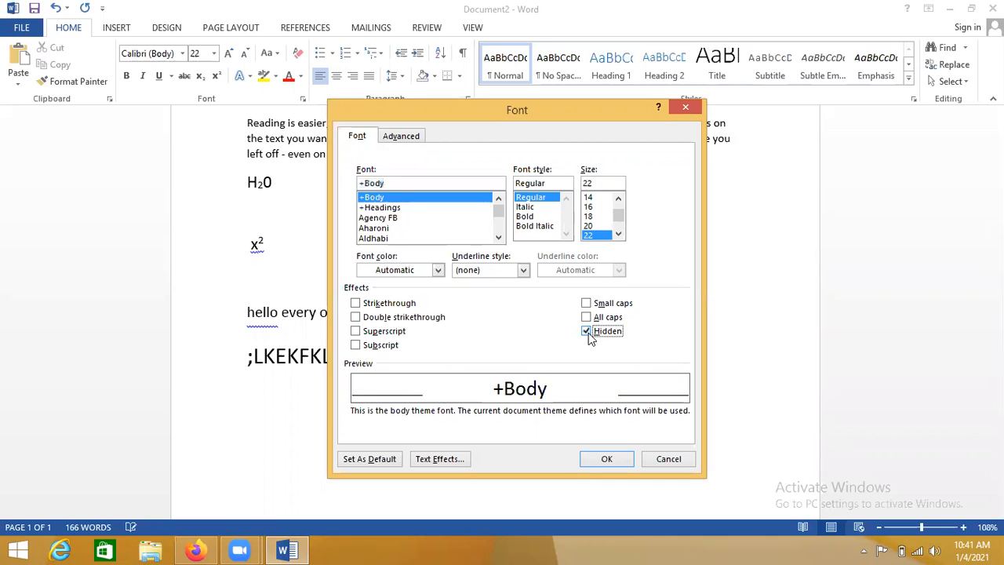
click(668, 459)
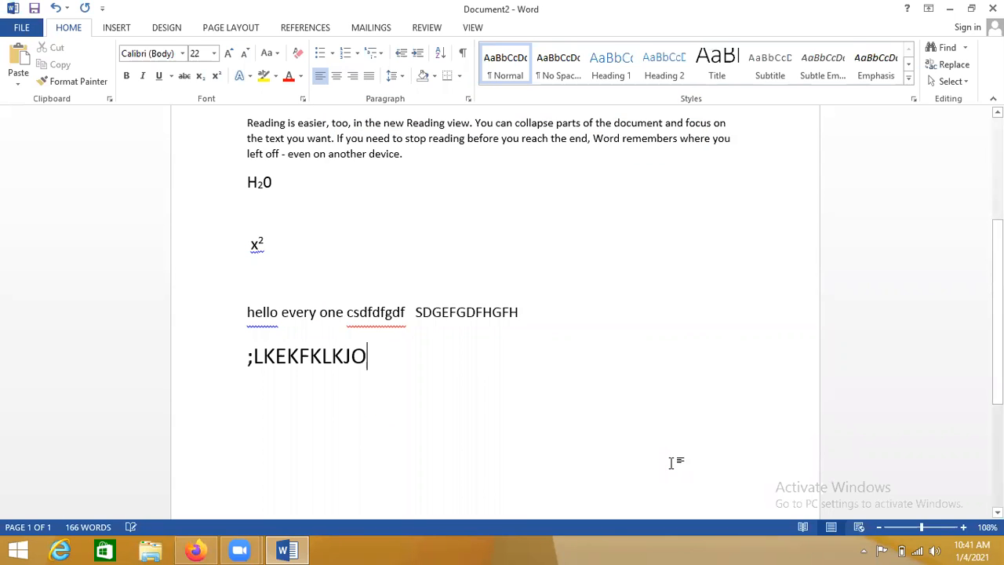
Hide the words "hello every one" with the Hidden effect in the Font dialog
drag(346, 312, 243, 313)
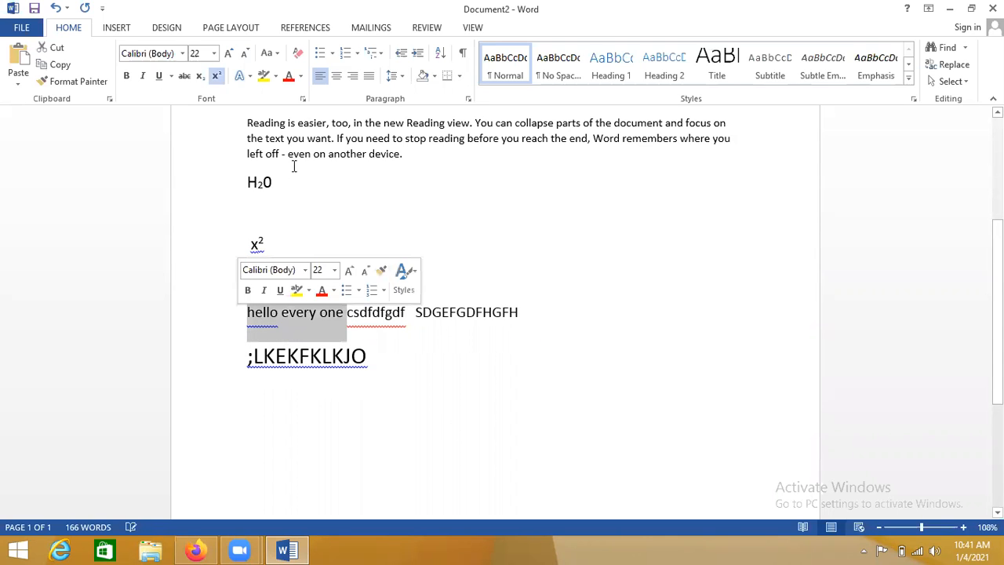
click(303, 99)
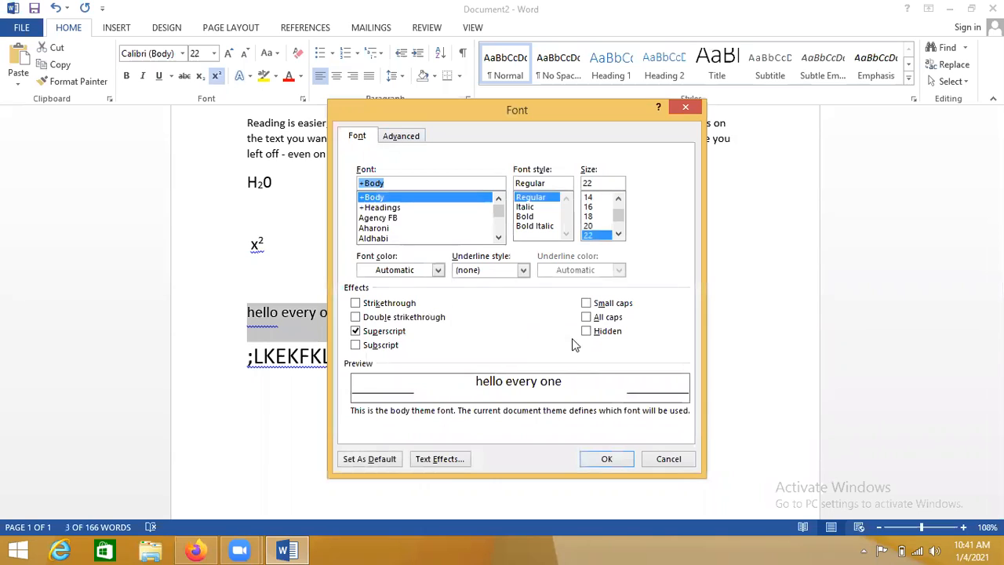
click(587, 331)
click(616, 467)
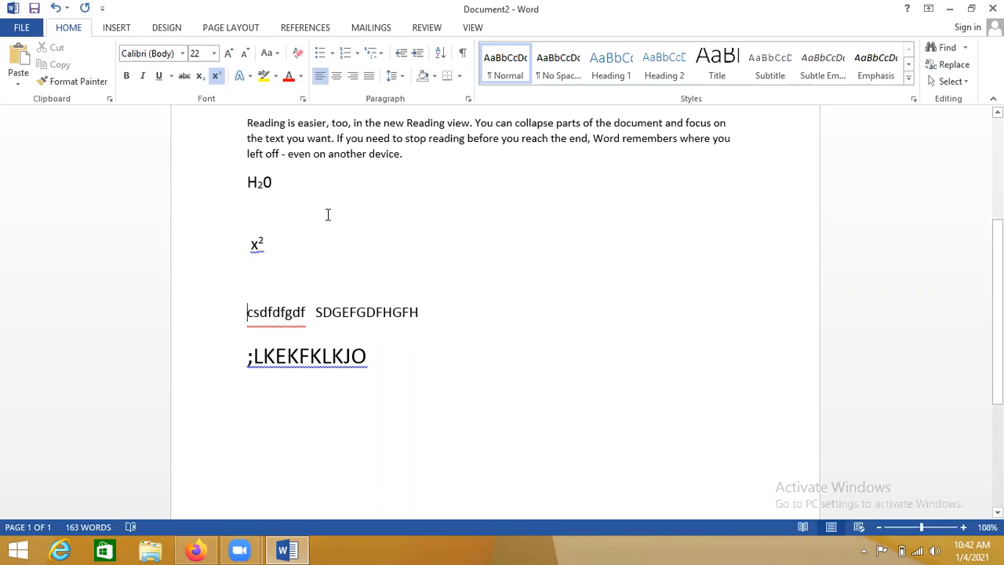
click(278, 53)
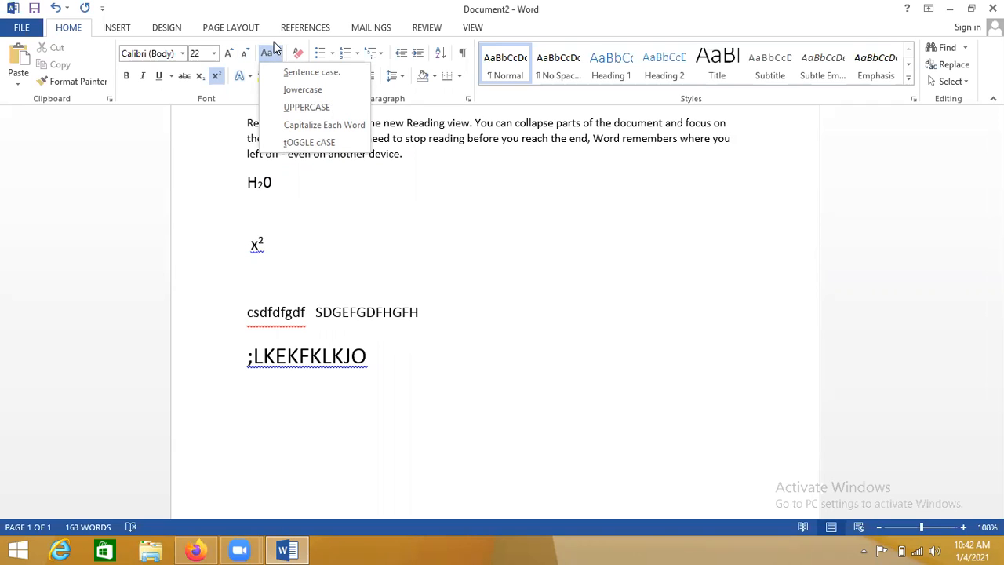
click(412, 78)
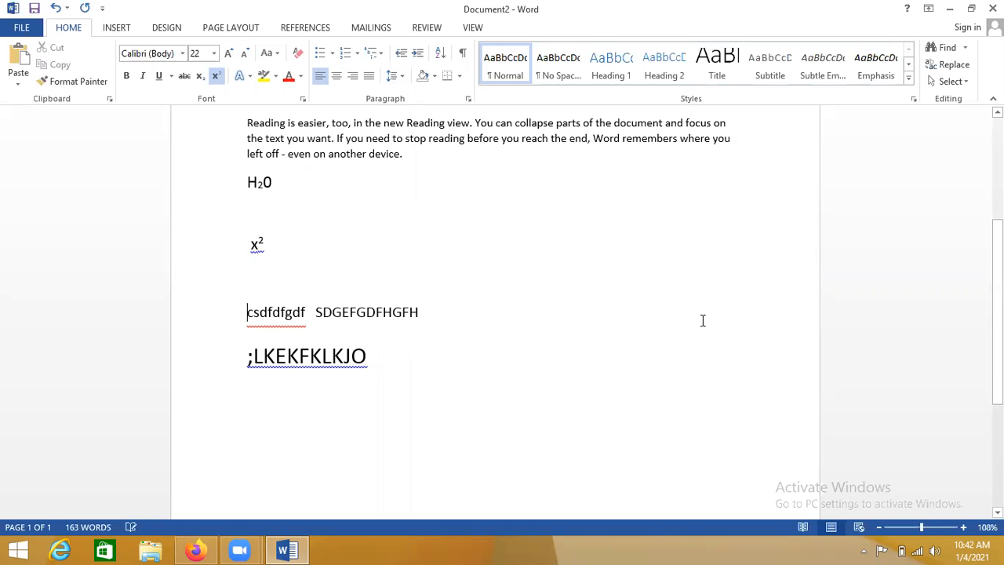
click(56, 9)
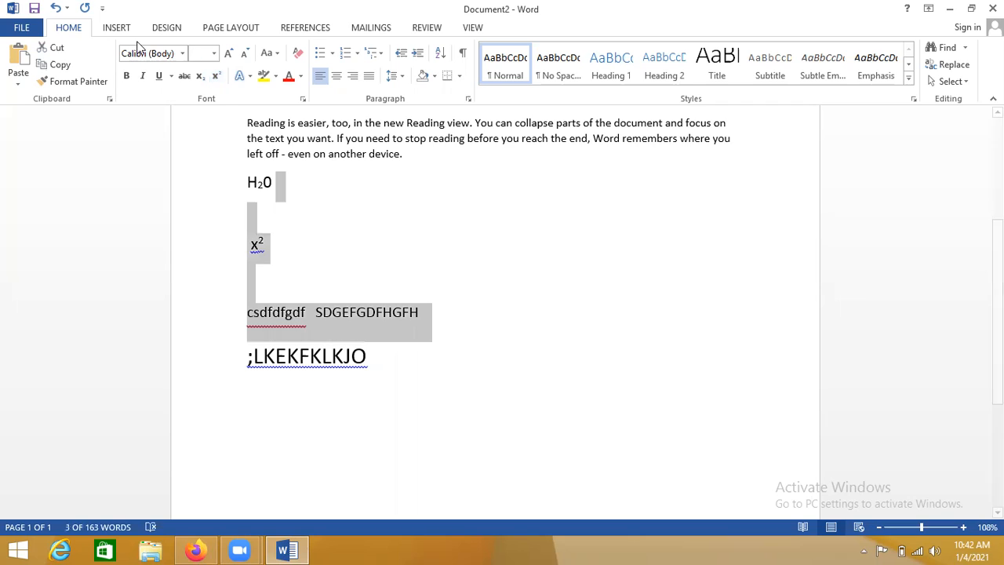
click(276, 54)
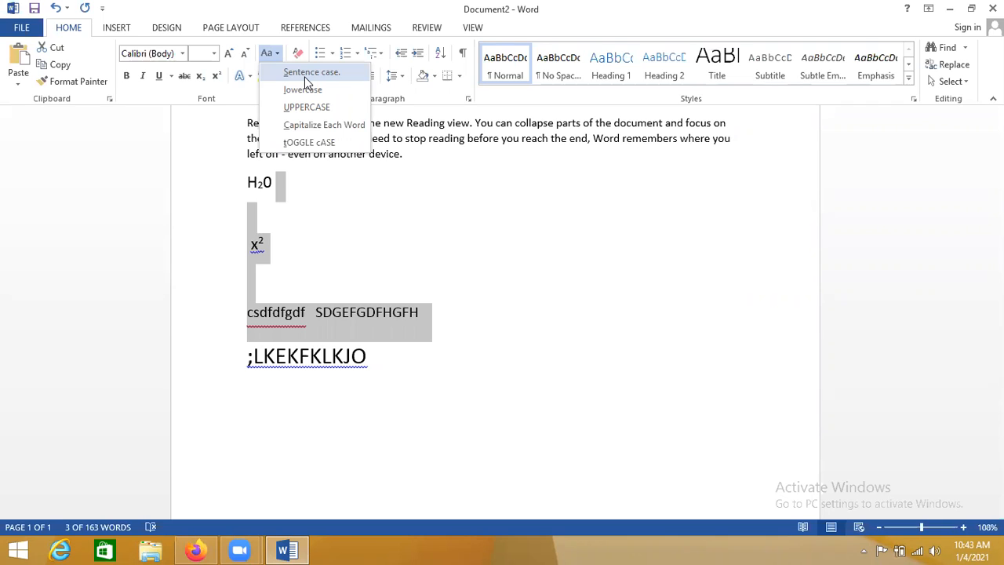
click(426, 431)
Apply Sentence case to the paragraph beginning "Reading is easier" with Change Case
drag(403, 153, 266, 132)
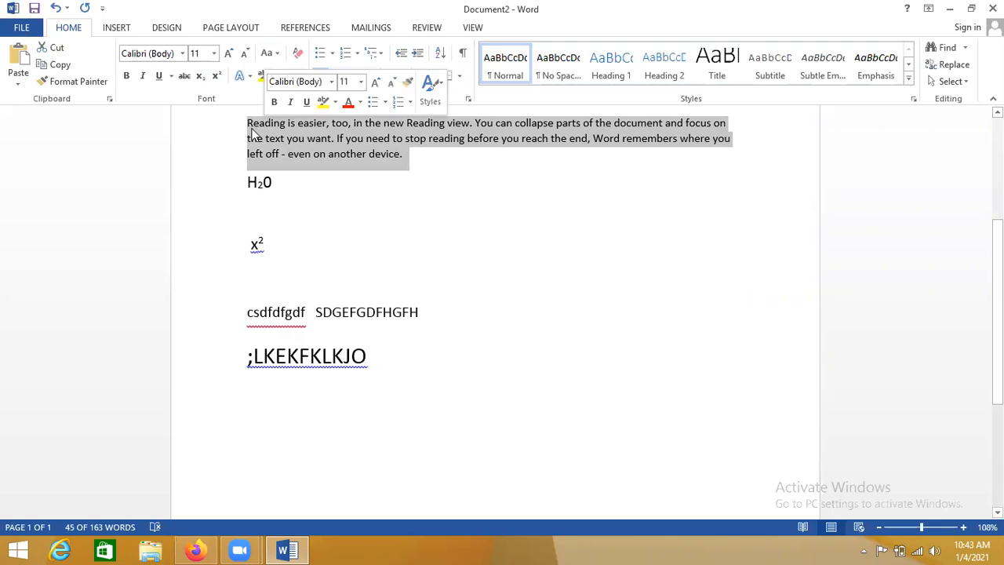
click(278, 53)
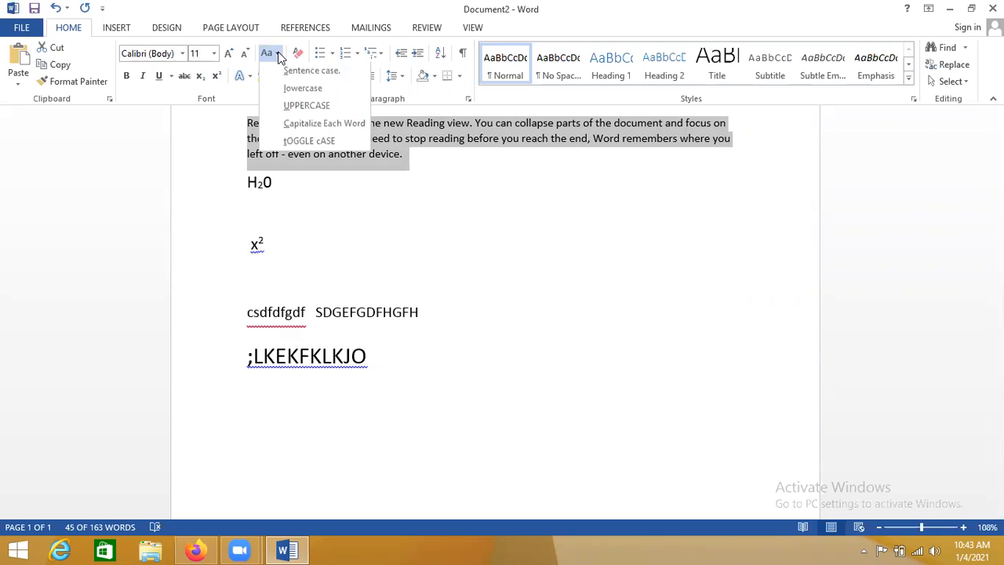
click(289, 72)
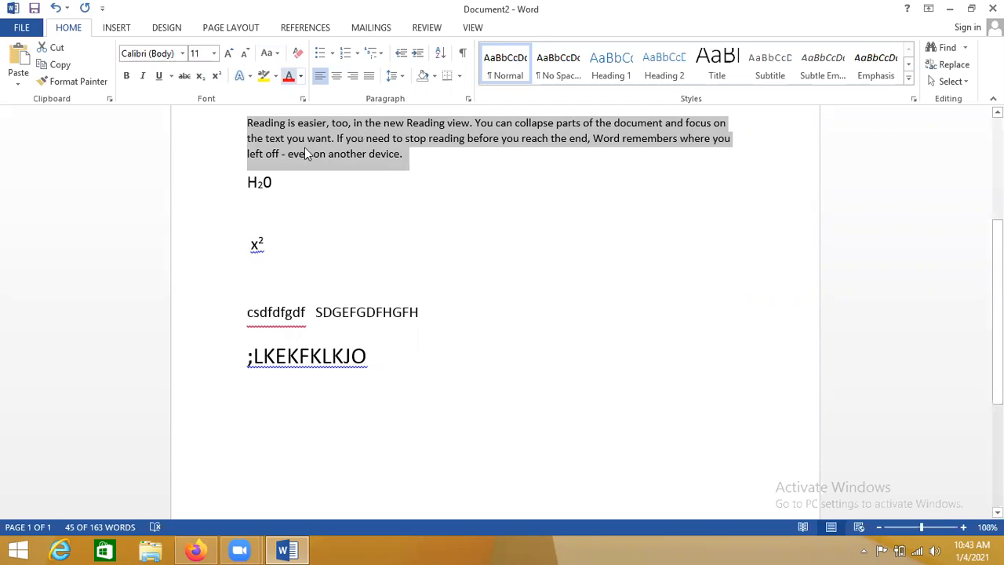
click(277, 55)
click(291, 72)
Convert the "Reading is easier" paragraph to lowercase, followed by UPPERCASE
click(276, 55)
click(302, 89)
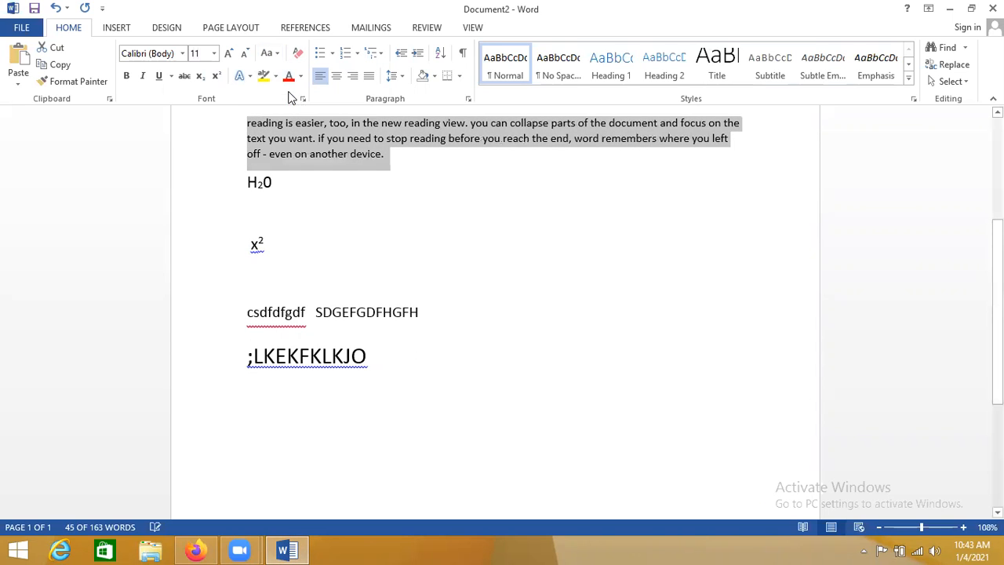
click(276, 54)
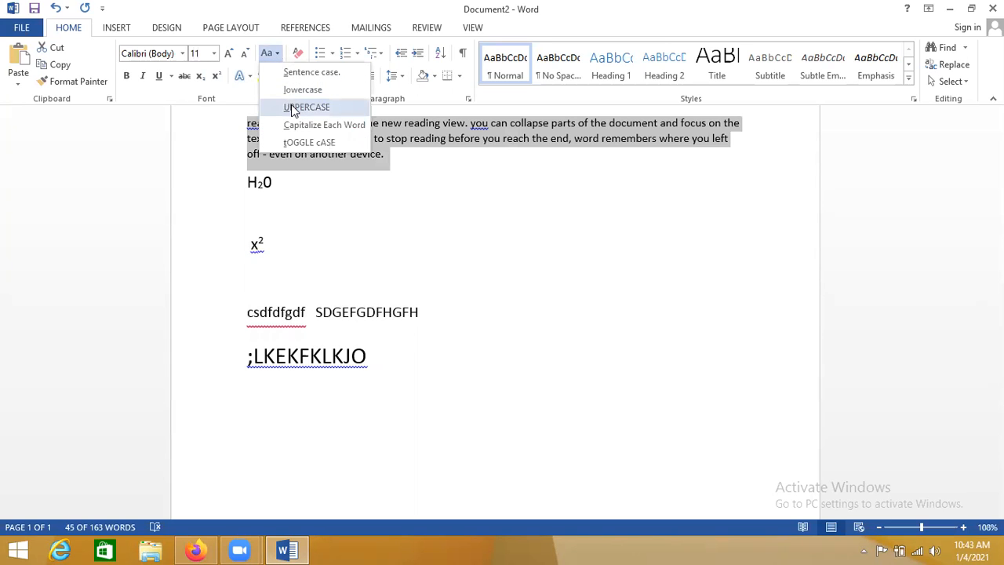
click(291, 107)
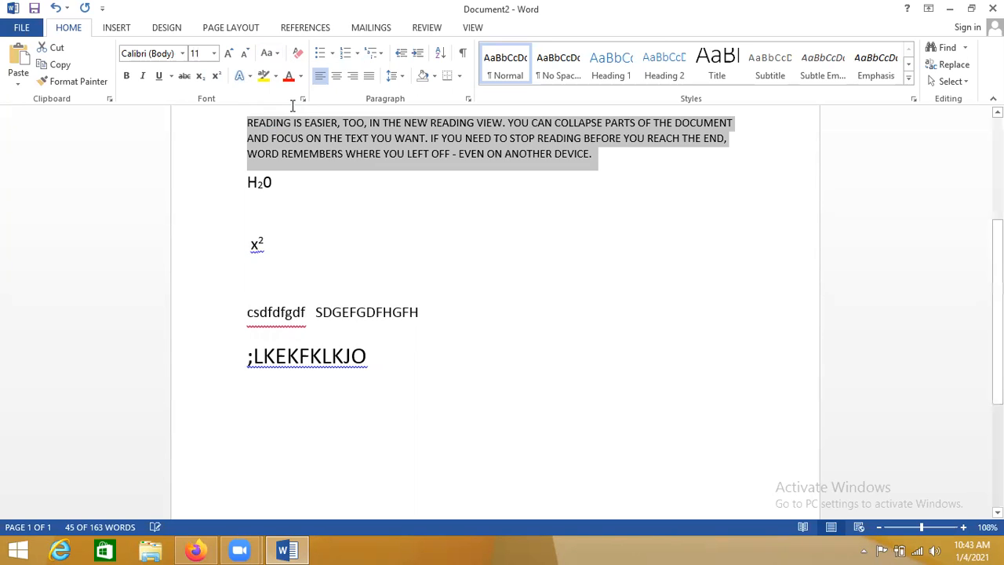
Apply Capitalize Each Word to the selected paragraph, followed by tOGGLE cASE
click(273, 53)
click(288, 127)
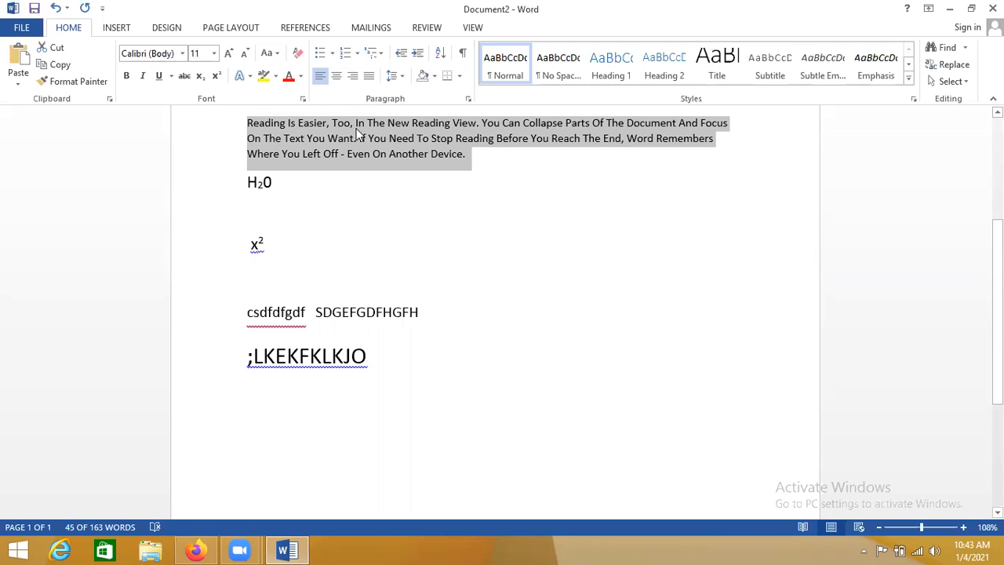
click(279, 53)
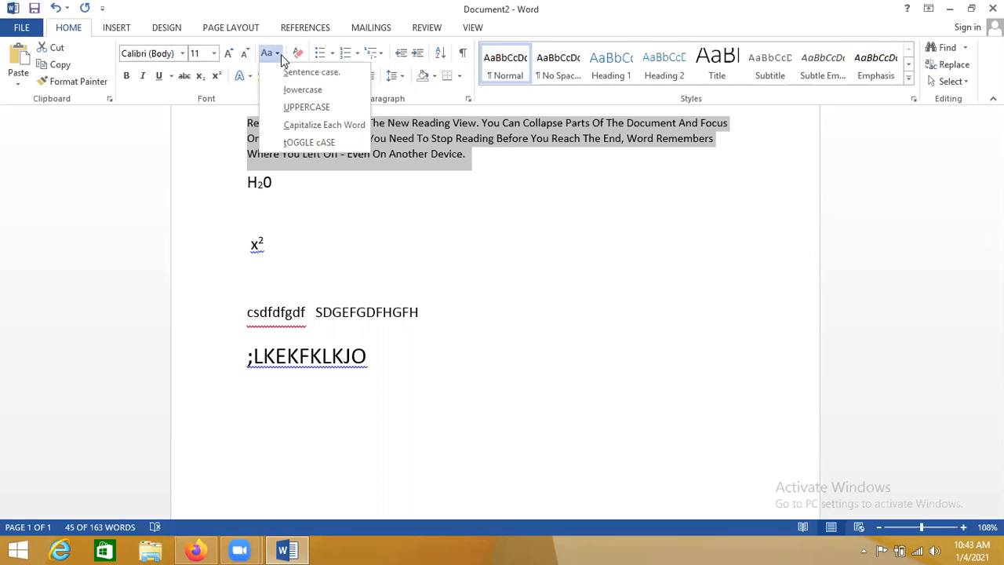
click(308, 143)
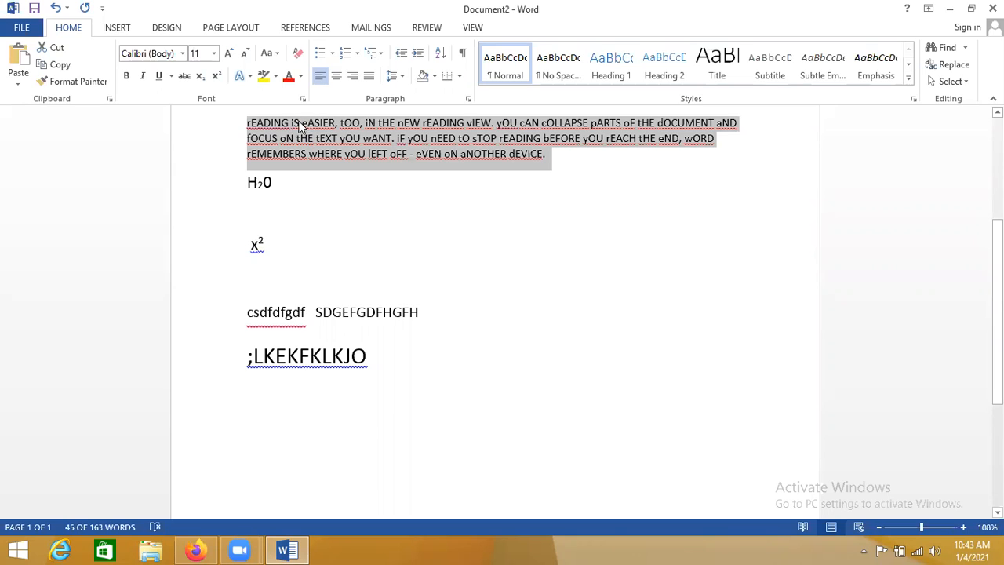
Return the selected paragraph to Sentence case and reopen the Change Case options
click(270, 53)
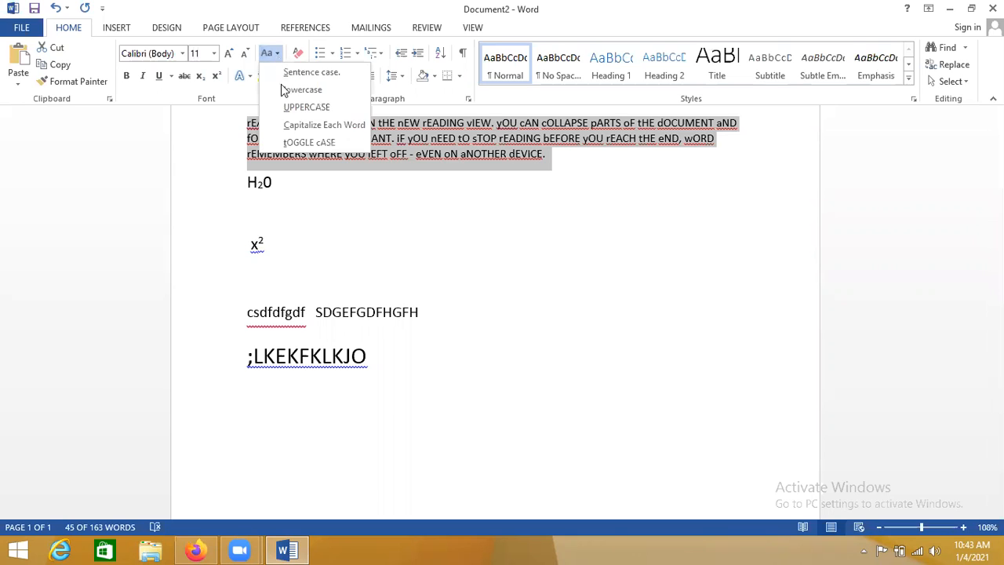
click(291, 73)
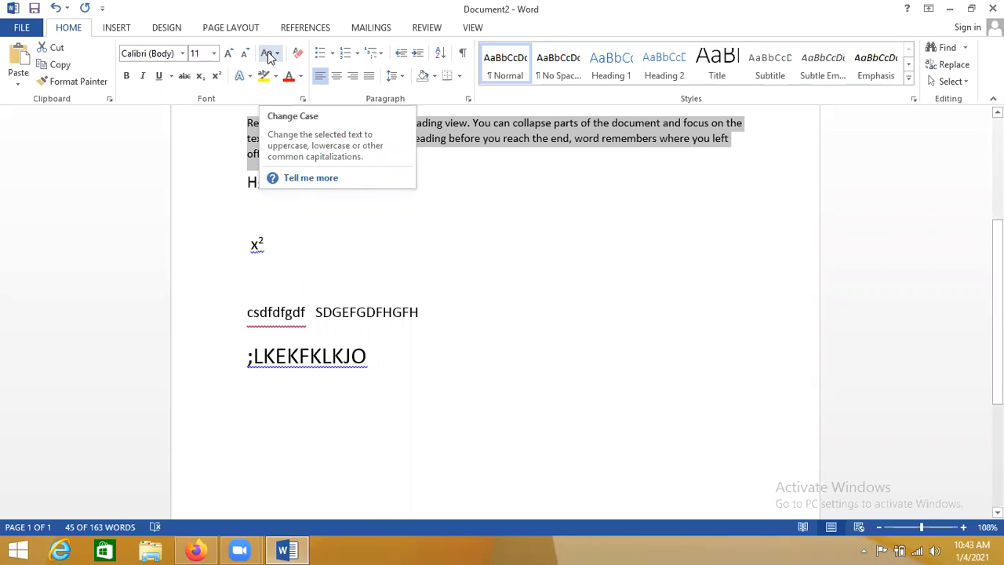
click(278, 56)
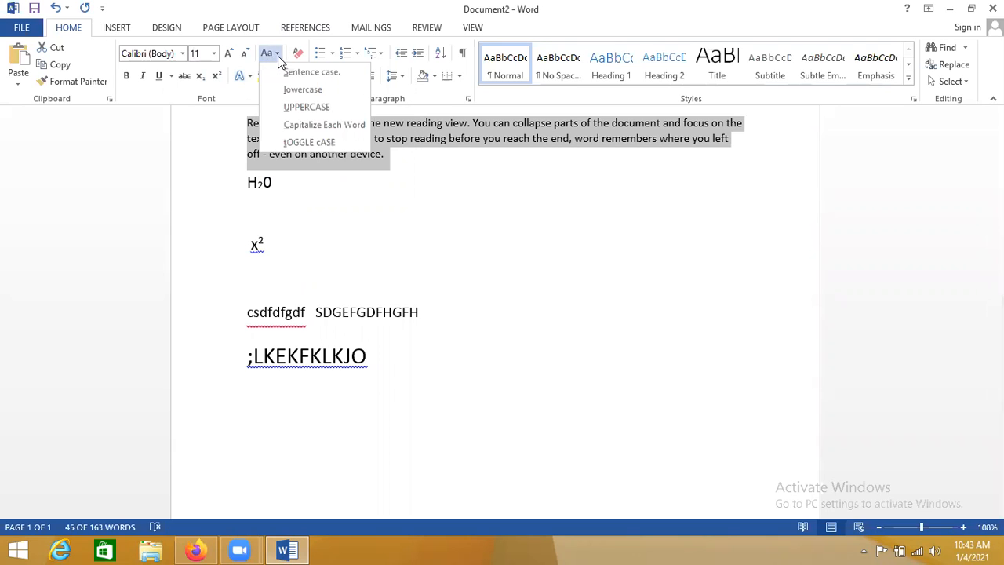